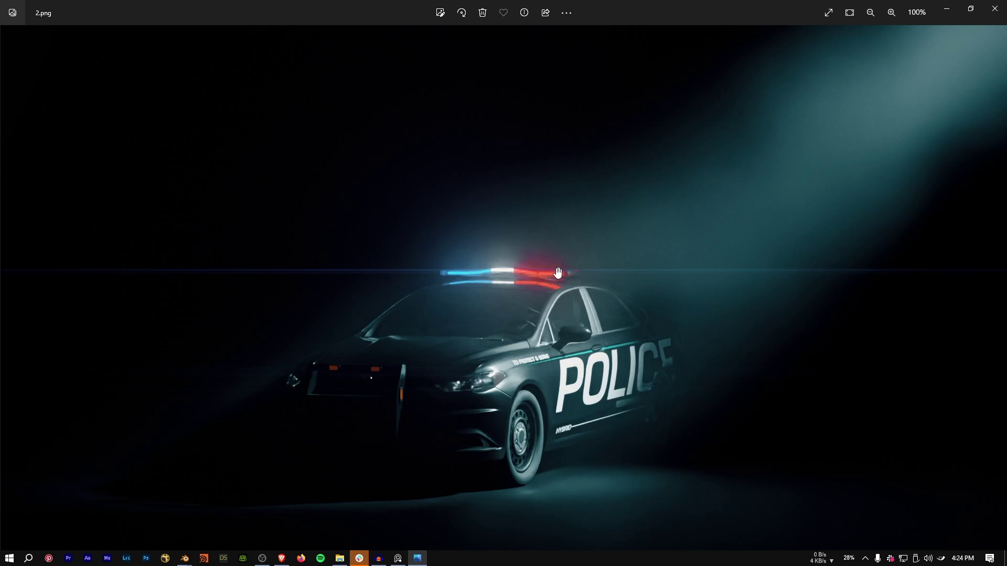
Zoom in and out on the finished police car render, then return to Blender
{"action": "scroll", "coordinate": [558, 273], "scroll_direction": "down", "scroll_amount": 1}
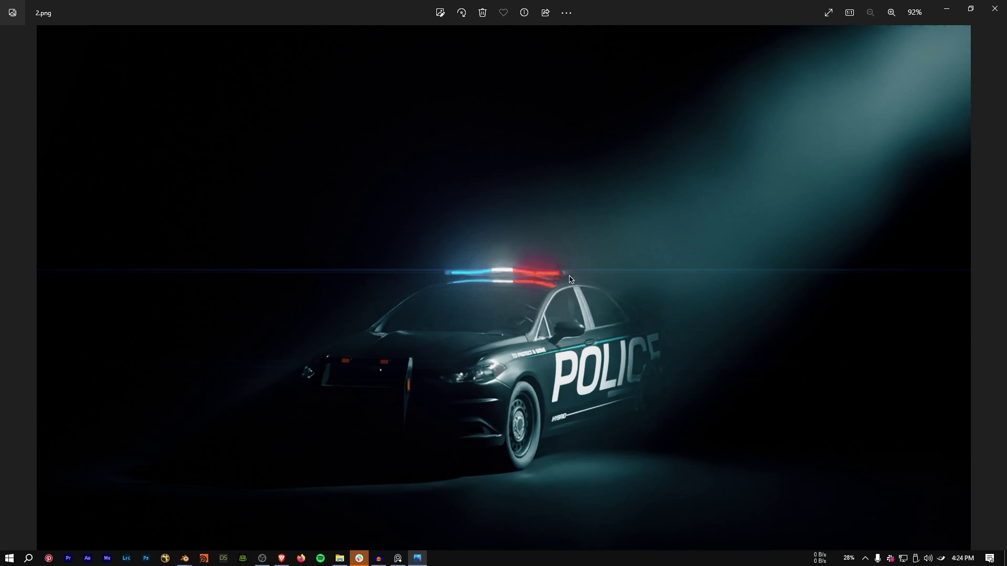
{"action": "scroll", "coordinate": [816, 281], "scroll_direction": "up", "scroll_amount": 1}
{"action": "scroll", "coordinate": [881, 209], "scroll_direction": "down", "scroll_amount": 1}
{"action": "left_click", "coordinate": [185, 559]}
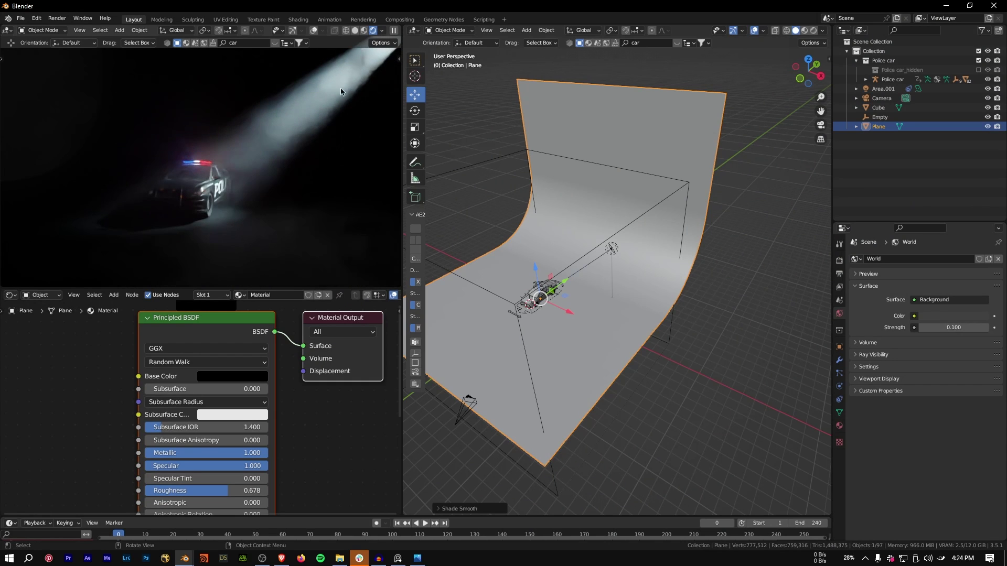
Start a new General file, discarding the backdrop scene without saving
{"action": "middle_click_drag", "start_coordinate": [592, 262], "coordinate": [569, 262]}
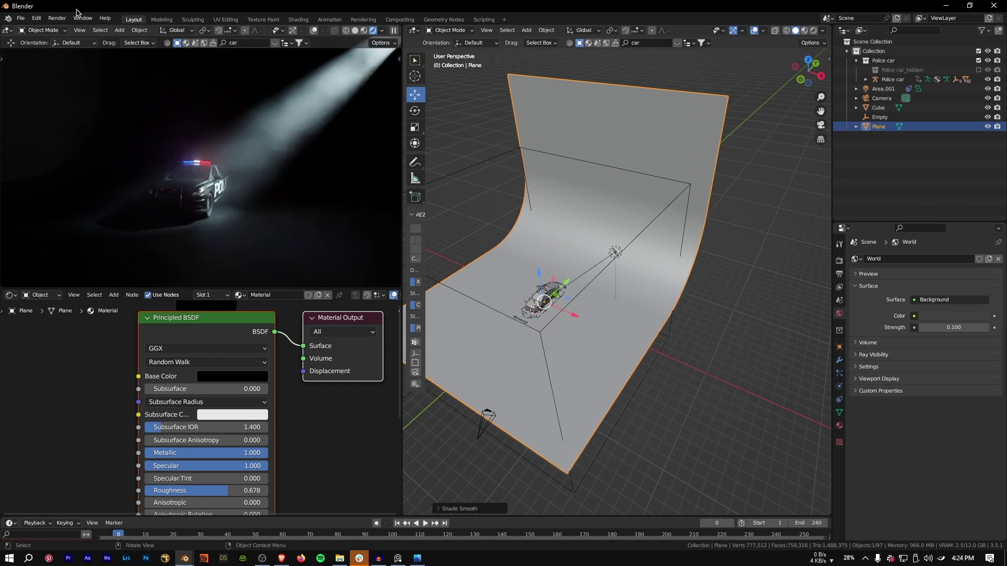
{"action": "left_click", "coordinate": [21, 19]}
{"action": "mouse_move", "coordinate": [37, 28]}
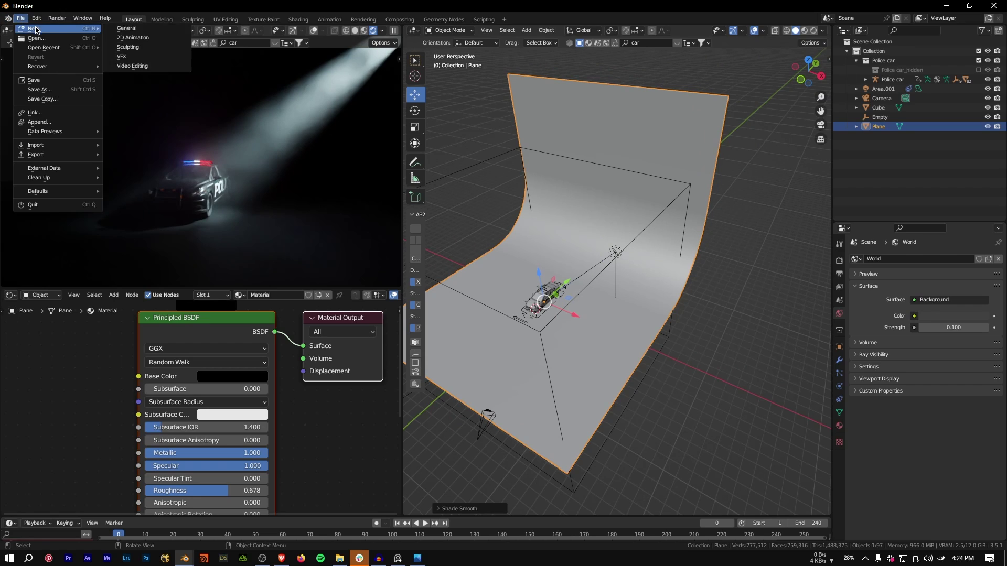
{"action": "left_click", "coordinate": [136, 29]}
{"action": "left_click", "coordinate": [512, 297]}
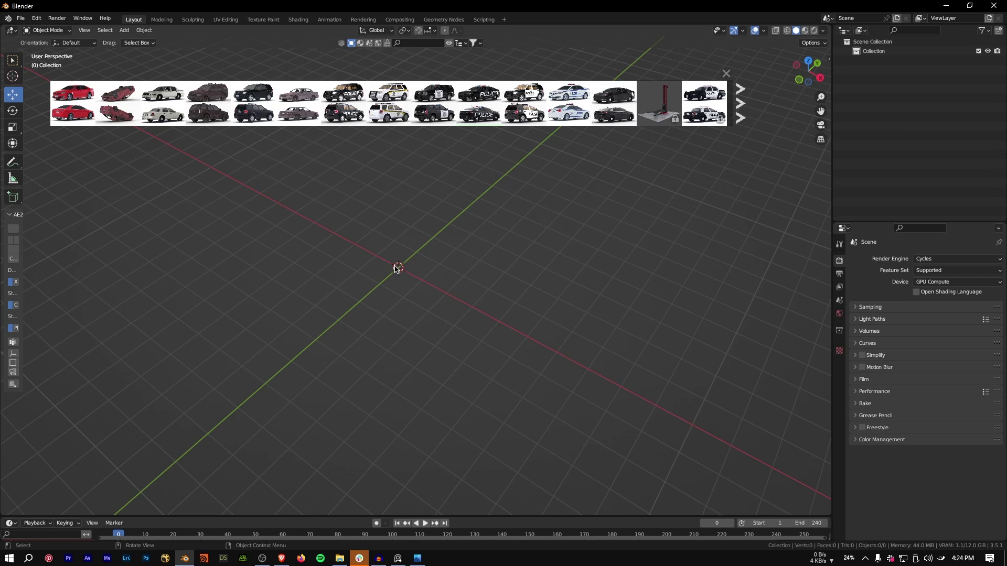
Search the BlenderKit asset bar for 'cars' and browse the car model results
{"action": "mouse_move", "coordinate": [704, 105]}
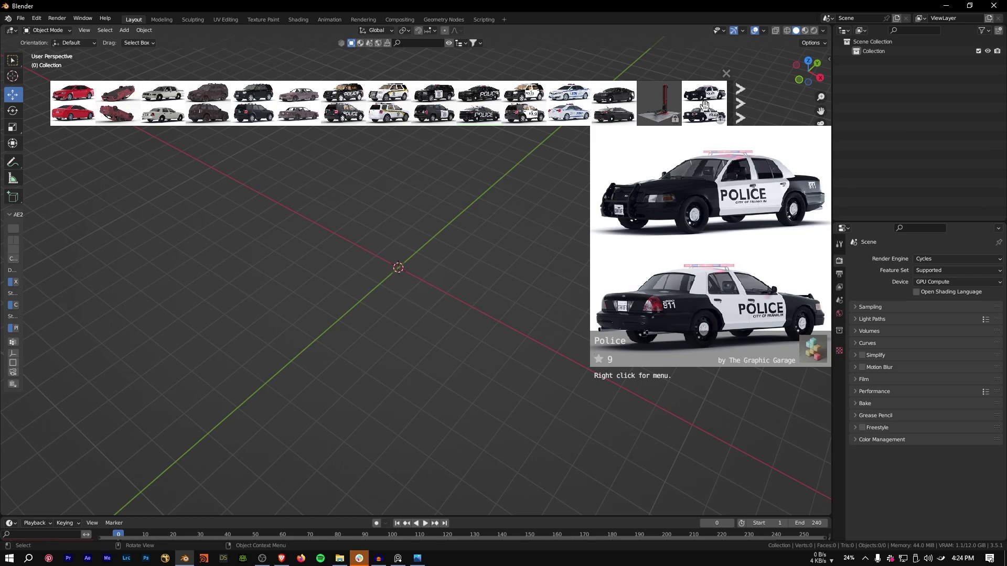
{"action": "left_click", "coordinate": [425, 41]}
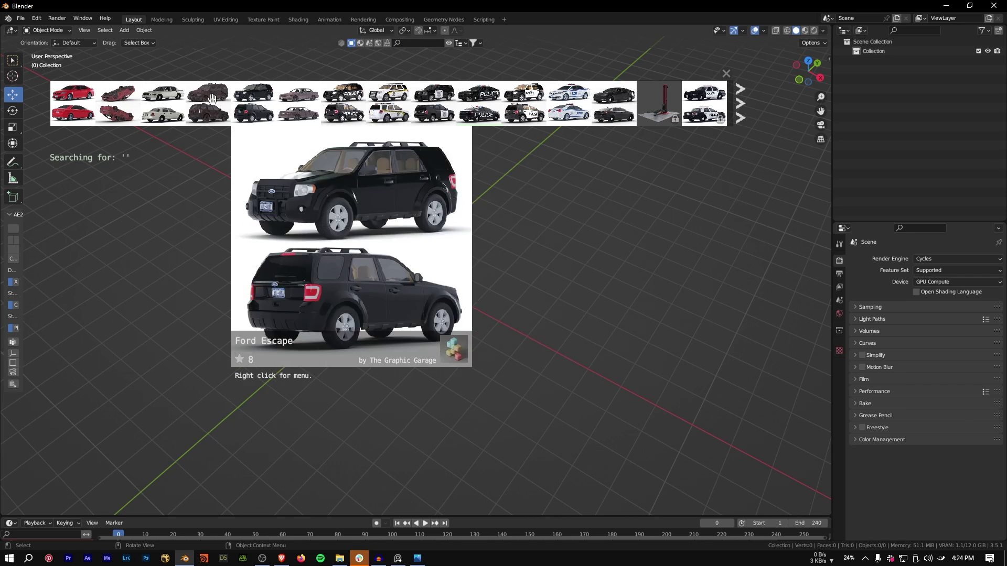
{"action": "mouse_move", "coordinate": [478, 112]}
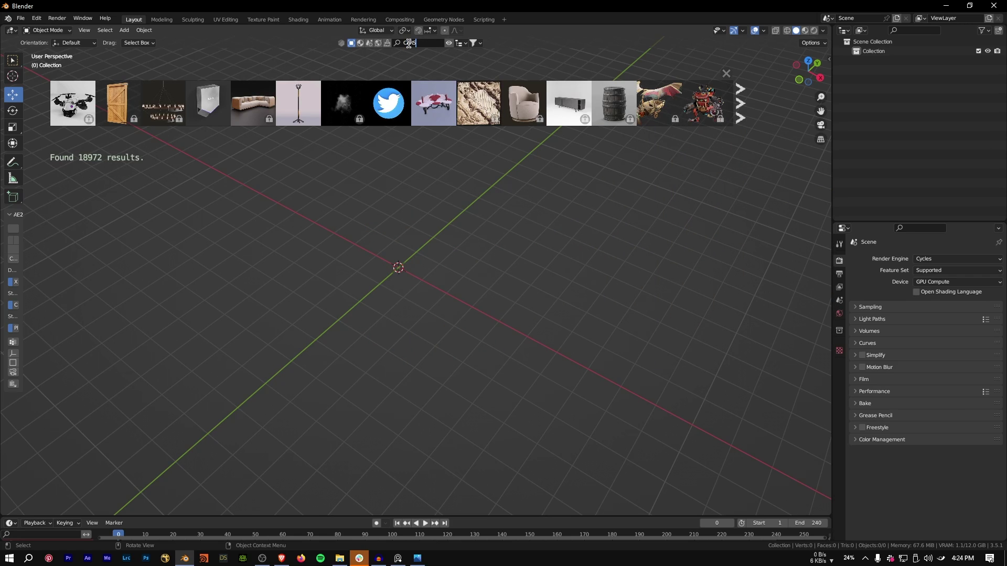
{"action": "key", "text": "Return"}
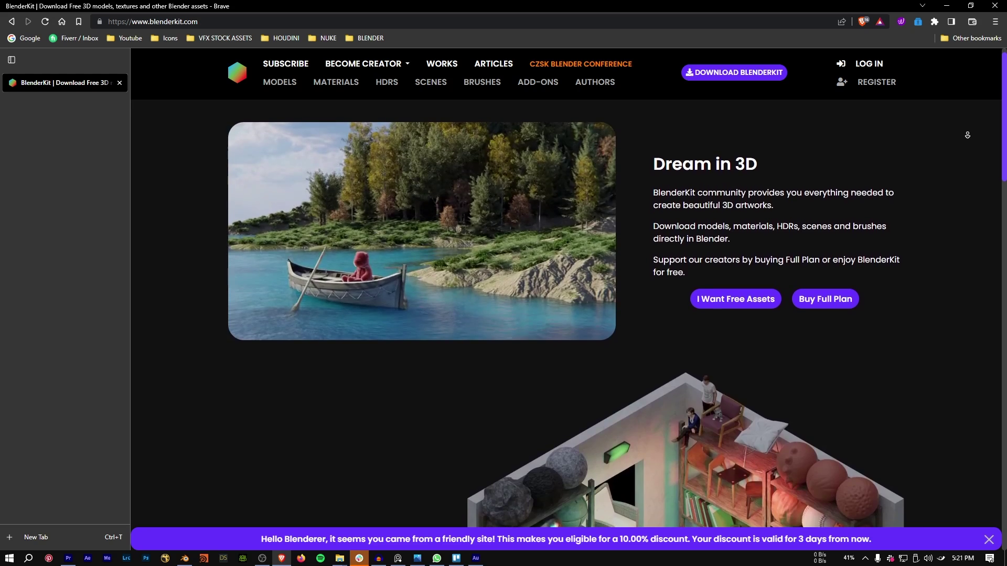
{"action": "scroll", "coordinate": [967, 135], "scroll_direction": "down", "scroll_amount": 1}
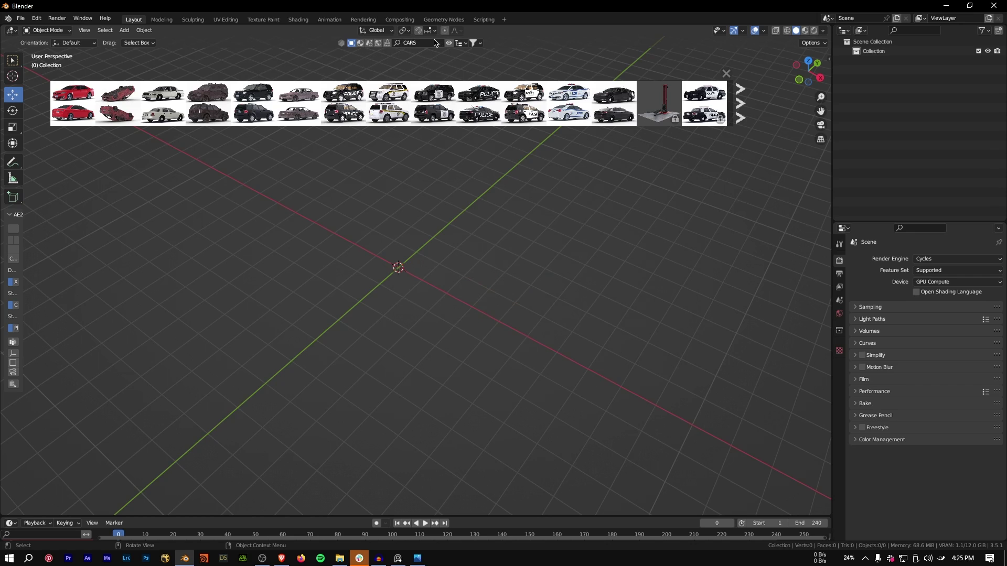
Drop the Police car from BlenderKit into the scene, close the asset bar, and split the viewport vertically
{"action": "mouse_move", "coordinate": [480, 98]}
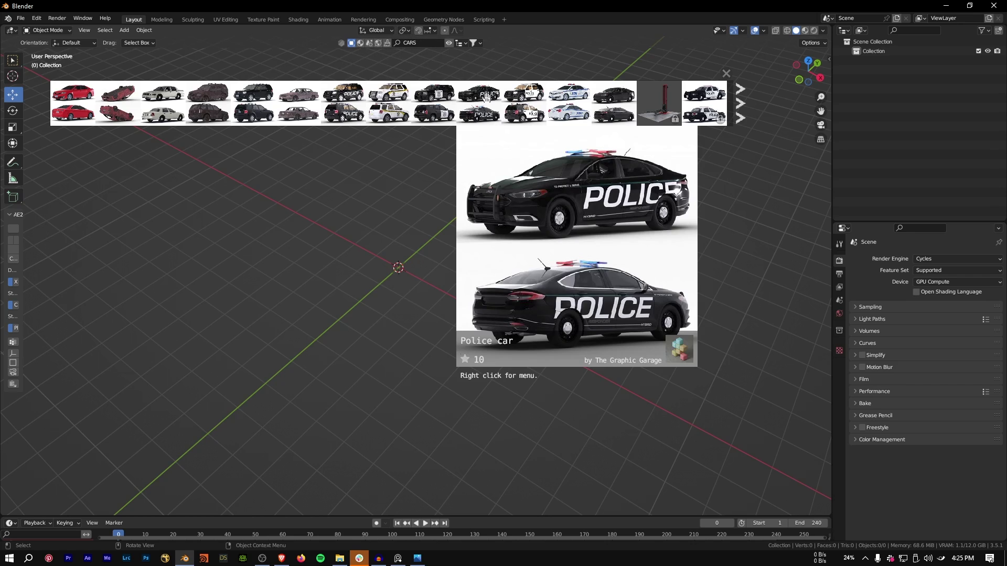
{"action": "left_click_drag", "start_coordinate": [481, 99], "coordinate": [423, 247]}
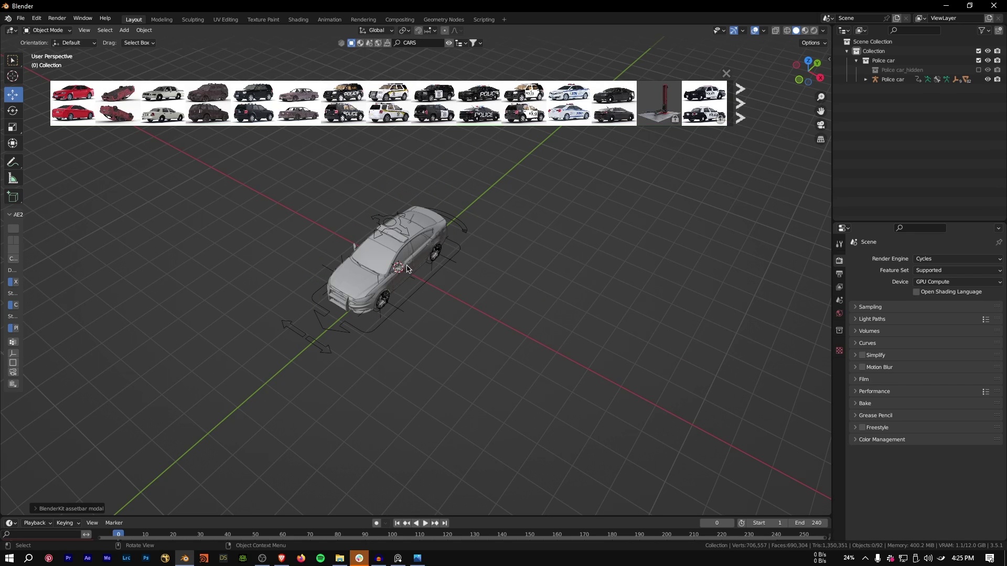
{"action": "left_click", "coordinate": [725, 74]}
{"action": "middle_click_drag", "start_coordinate": [395, 297], "coordinate": [407, 274]}
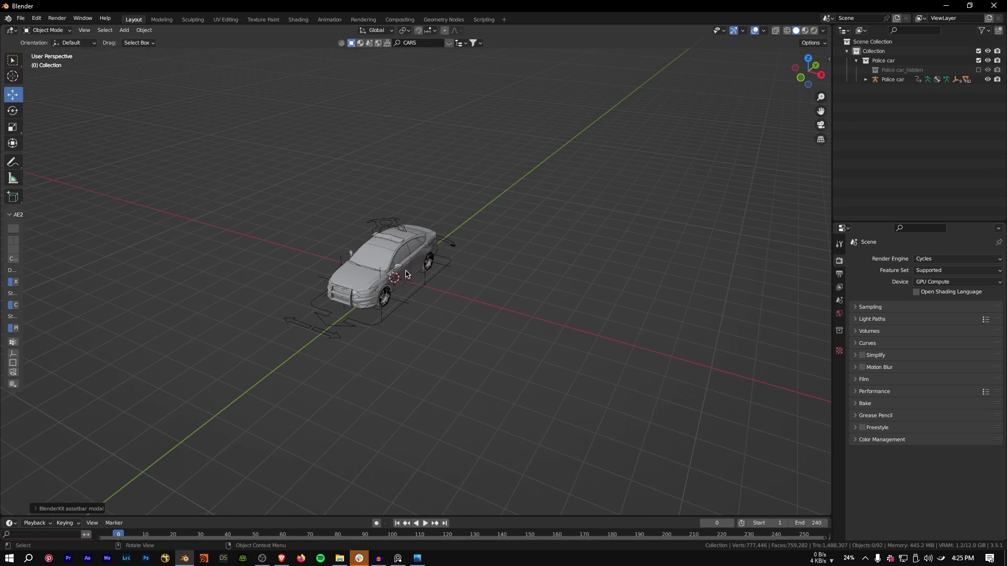
{"action": "left_click_drag", "start_coordinate": [831, 26], "coordinate": [456, 82]}
Hide overlays, gizmo and toolbar in the left view and widen the right viewport
{"action": "left_click", "coordinate": [382, 30]}
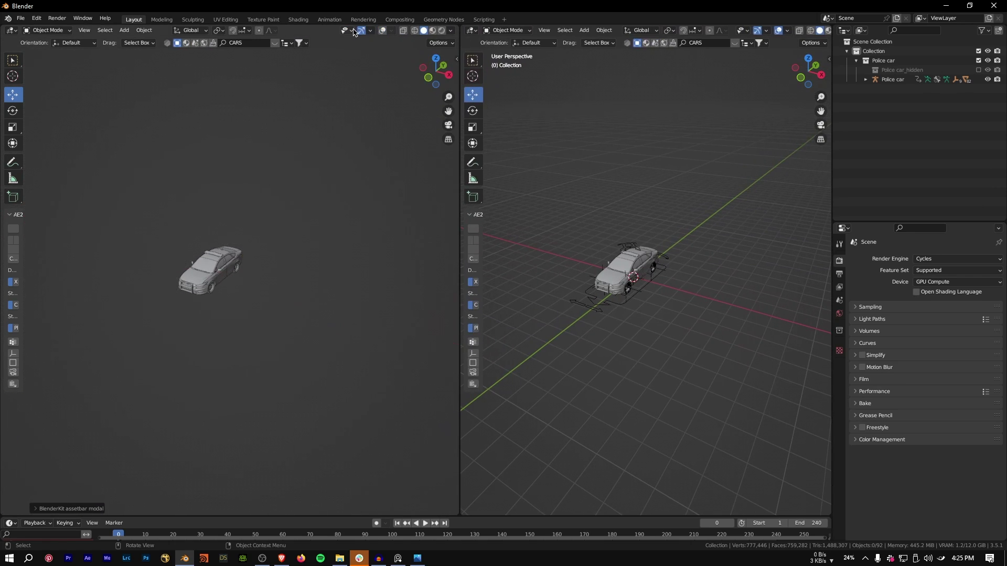
{"action": "left_click", "coordinate": [362, 30]}
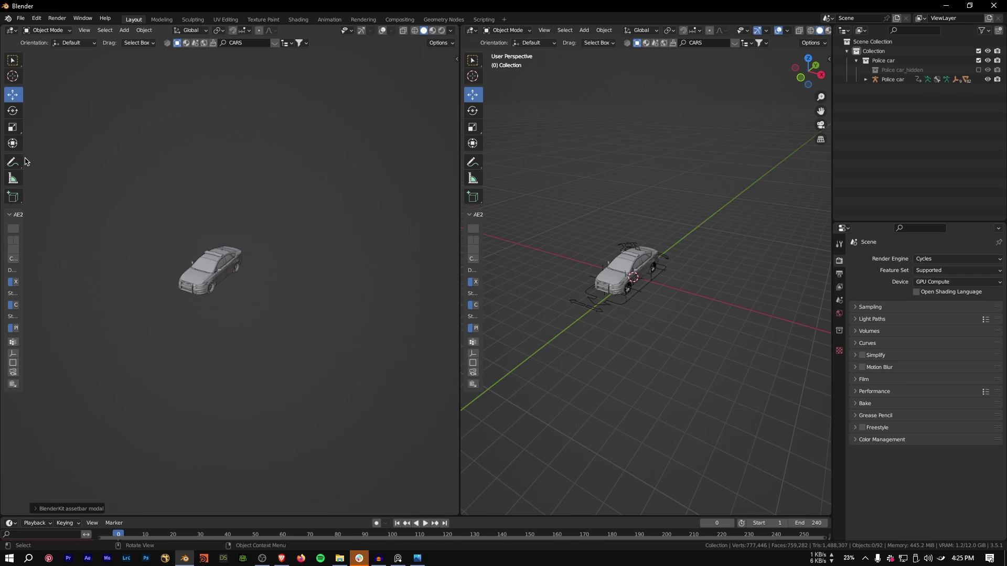
{"action": "key", "text": "t"}
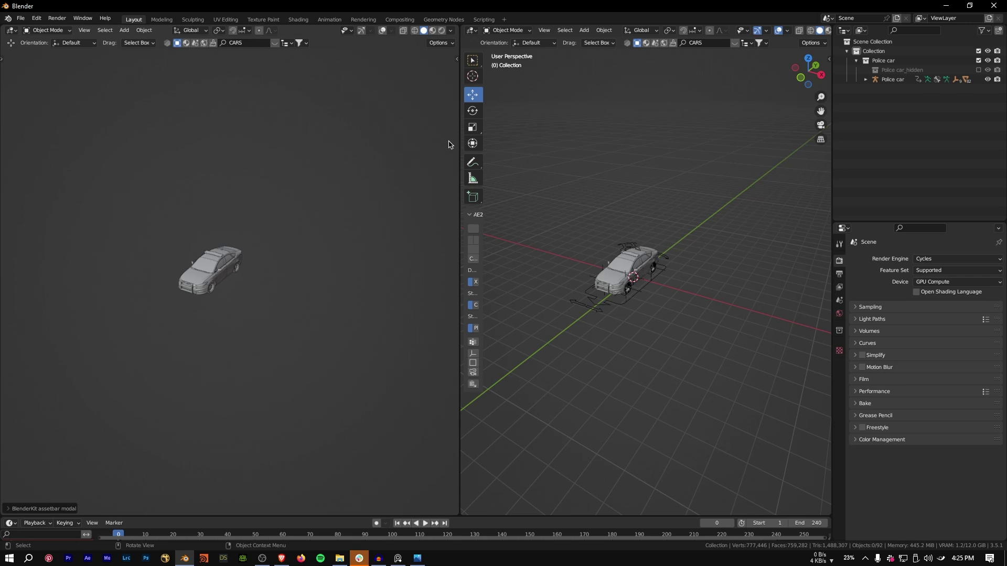
{"action": "left_click_drag", "start_coordinate": [457, 144], "coordinate": [422, 144]}
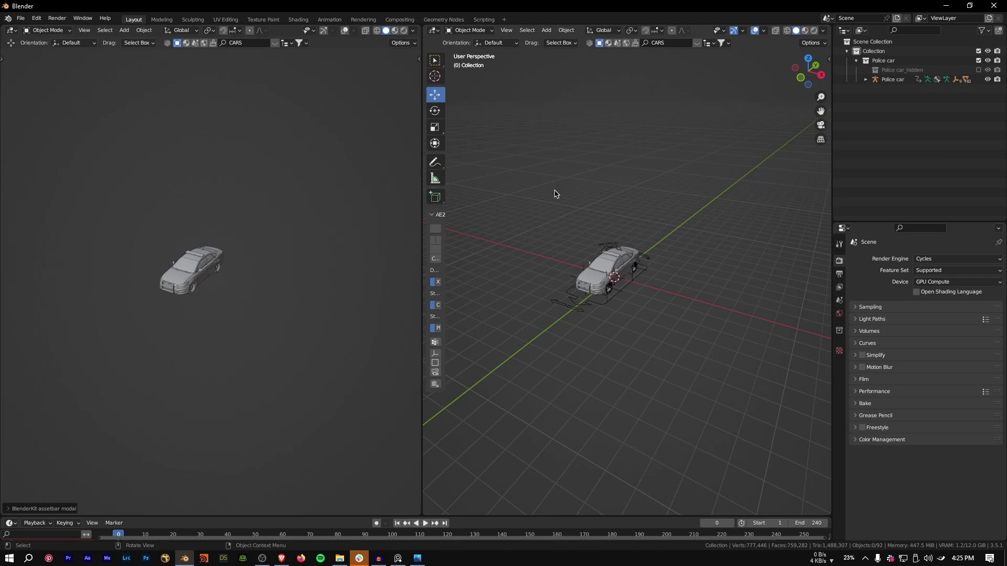
Add a camera and look through it in the right viewport
{"action": "key", "text": "shift+a"}
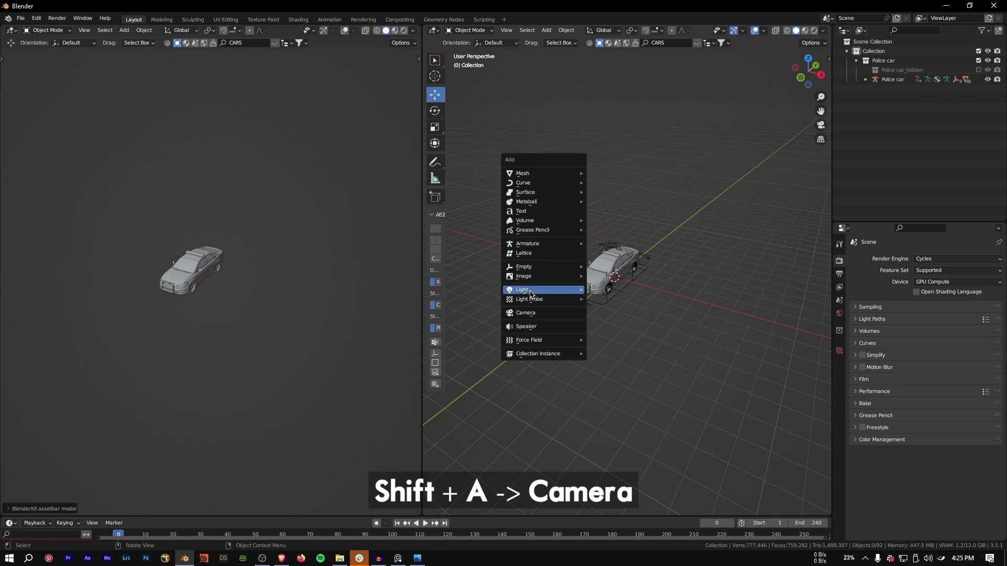
{"action": "left_click", "coordinate": [526, 314]}
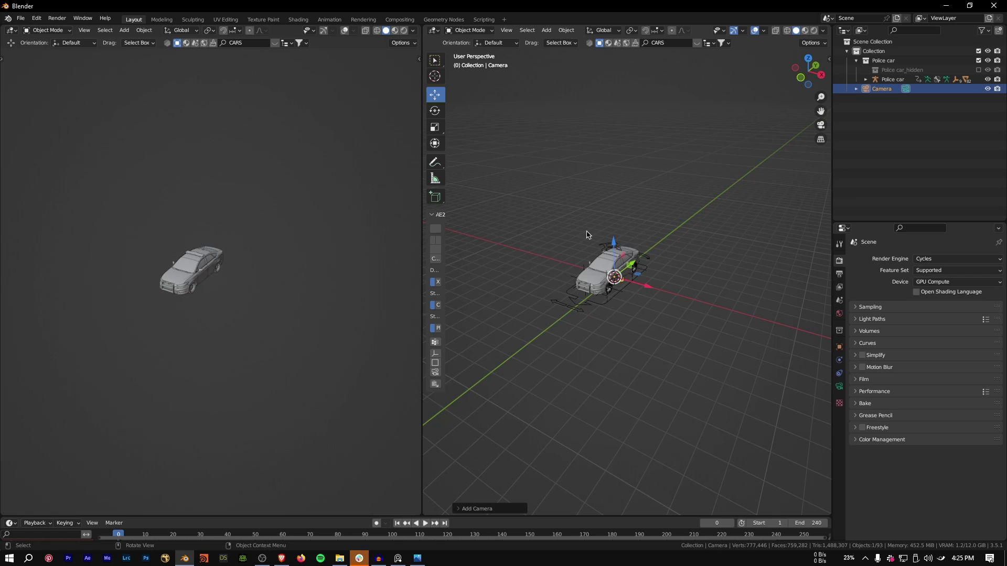
{"action": "key", "text": "KP_0"}
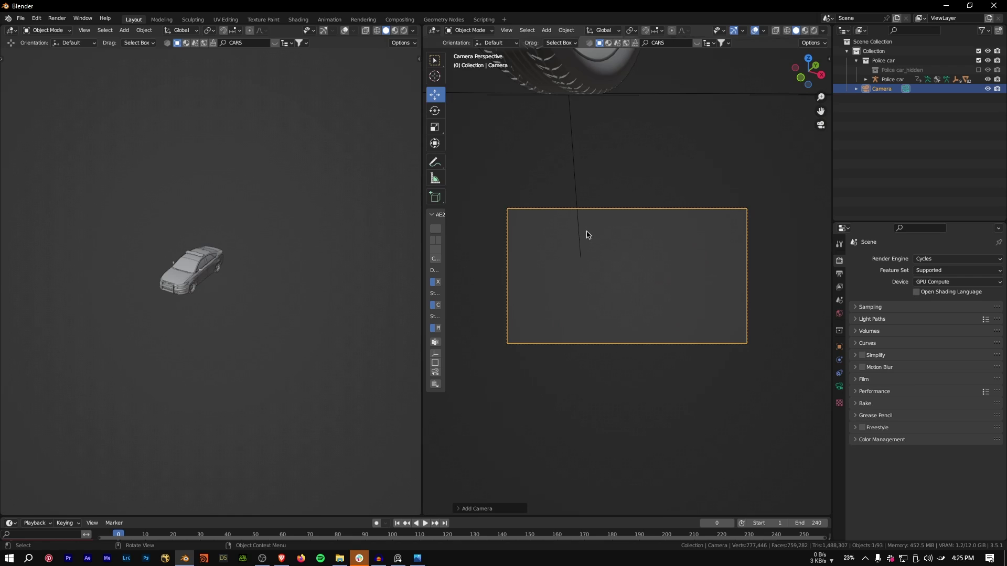
Enable Lock Camera to View in the sidebar's View panel, leaving Local Camera off
{"action": "left_click", "coordinate": [829, 59]}
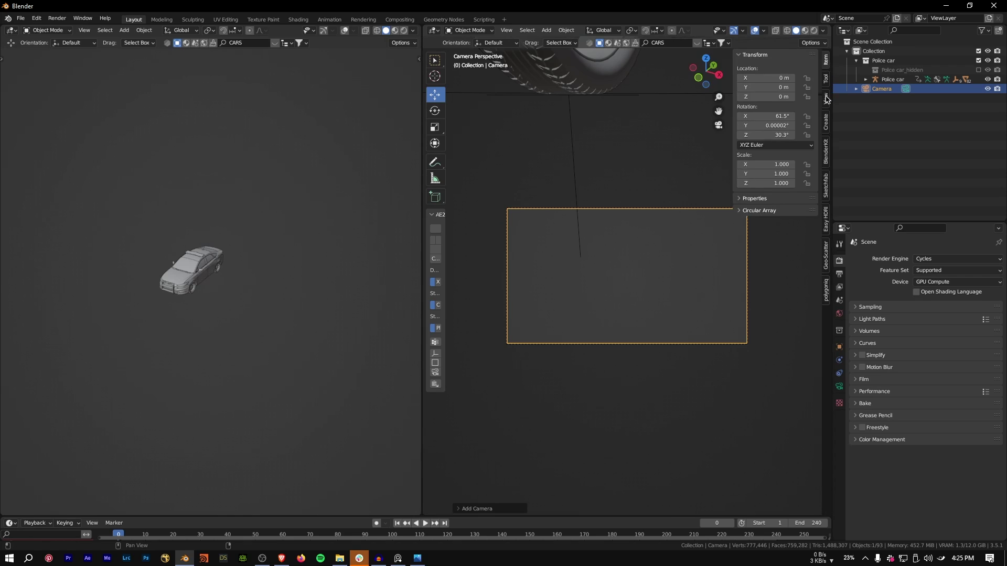
{"action": "left_click", "coordinate": [826, 97]}
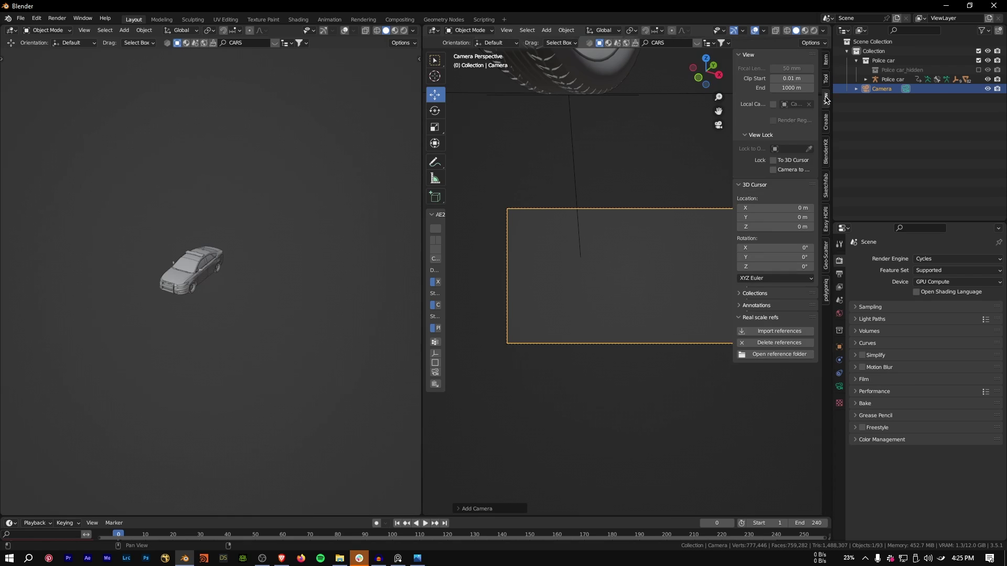
{"action": "left_click", "coordinate": [774, 105]}
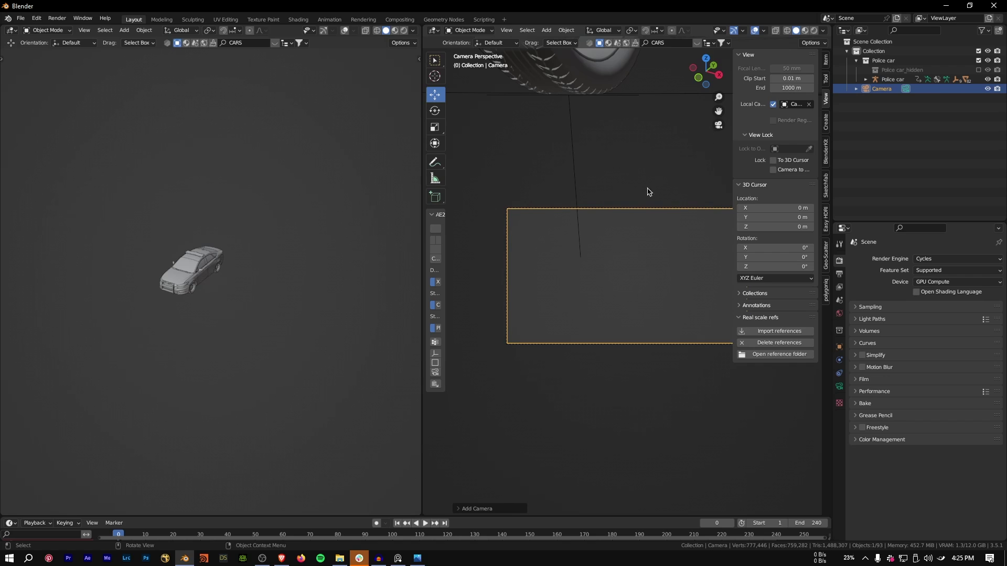
{"action": "left_click", "coordinate": [774, 104]}
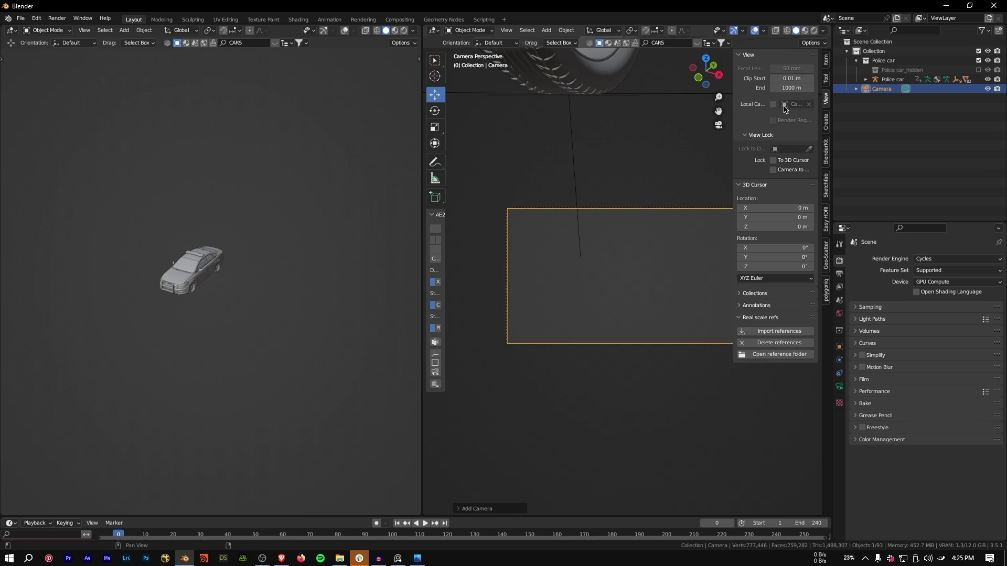
{"action": "left_click", "coordinate": [774, 170]}
{"action": "left_click_drag", "start_coordinate": [732, 172], "coordinate": [682, 172]}
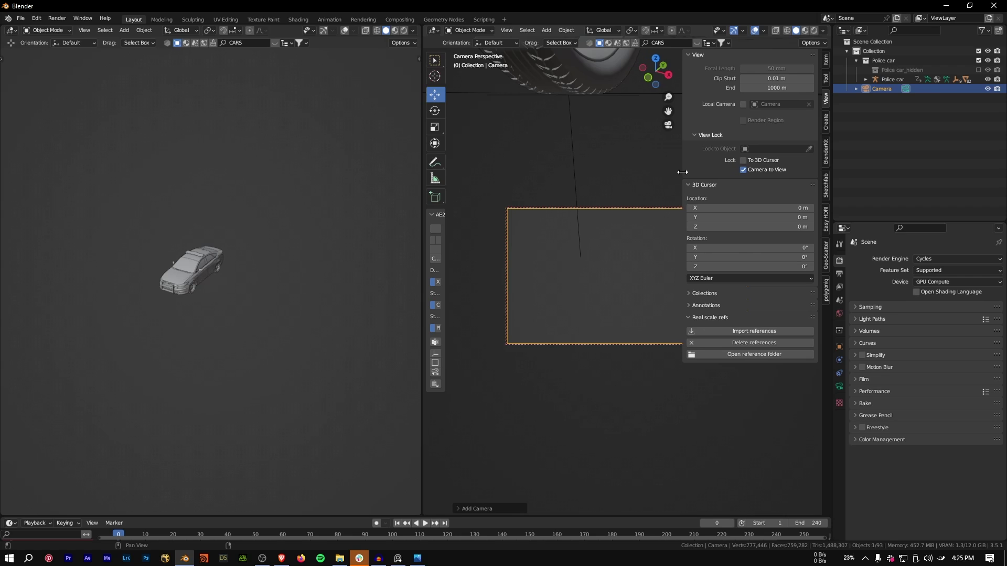
{"action": "right_click", "coordinate": [756, 170]}
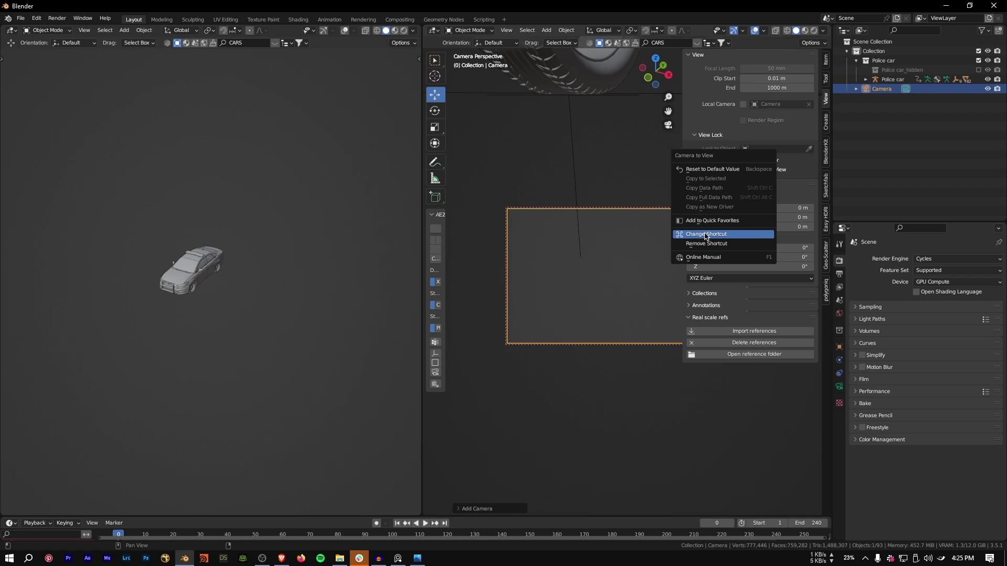
{"action": "left_click", "coordinate": [630, 176]}
Hide the sidebar and pull the locked camera back and lower to frame the car
{"action": "key", "text": "n"}
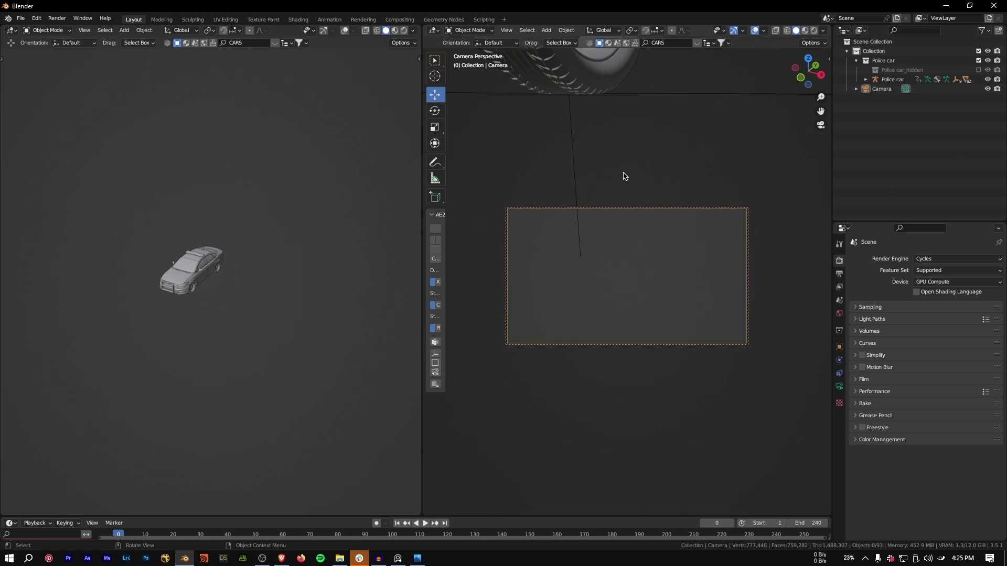
{"action": "scroll", "coordinate": [592, 230], "scroll_direction": "down", "scroll_amount": 10}
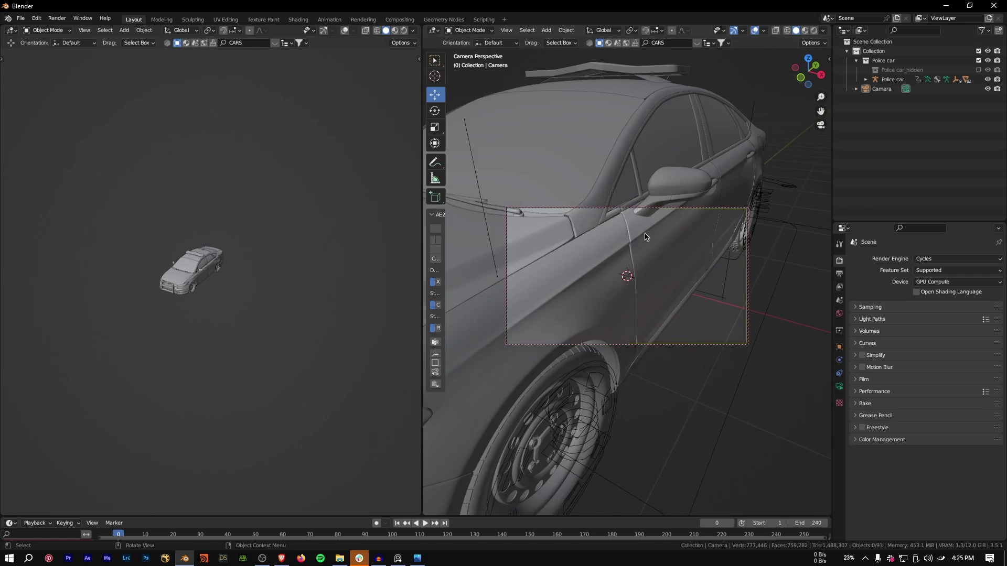
{"action": "scroll", "coordinate": [645, 238], "scroll_direction": "down", "scroll_amount": 3}
{"action": "middle_click_drag", "start_coordinate": [646, 276], "coordinate": [658, 258]}
{"action": "scroll", "coordinate": [609, 275], "scroll_direction": "up", "scroll_amount": 1}
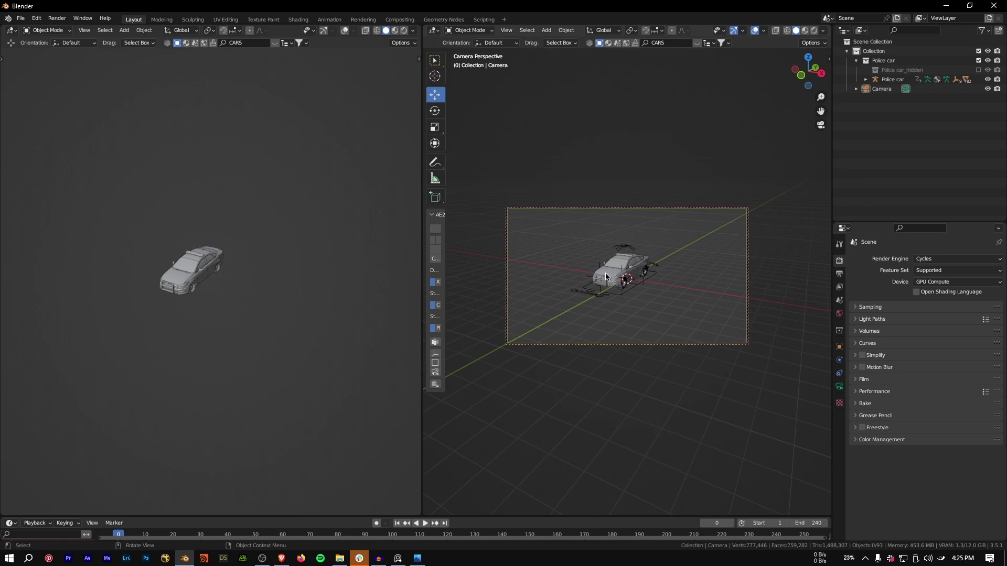
{"action": "scroll", "coordinate": [638, 291], "scroll_direction": "down", "scroll_amount": 1}
{"action": "middle_click_drag", "start_coordinate": [638, 291], "coordinate": [644, 290]}
Toggle Camera to View lock off and on, then swing the camera lower around the car
{"action": "key", "text": "shift+l"}
{"action": "scroll", "coordinate": [641, 277], "scroll_direction": "up", "scroll_amount": 3}
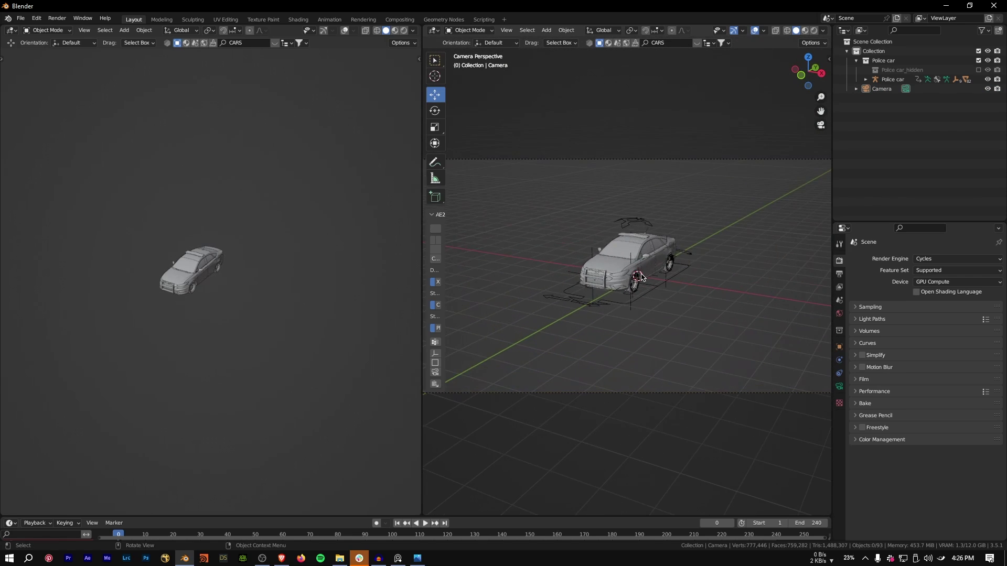
{"action": "scroll", "coordinate": [641, 278], "scroll_direction": "down", "scroll_amount": 1}
{"action": "key", "text": "shift+l"}
{"action": "middle_click_drag", "start_coordinate": [641, 279], "coordinate": [633, 296]}
{"action": "scroll", "coordinate": [631, 295], "scroll_direction": "up", "scroll_amount": 2}
{"action": "scroll", "coordinate": [634, 296], "scroll_direction": "down", "scroll_amount": 2}
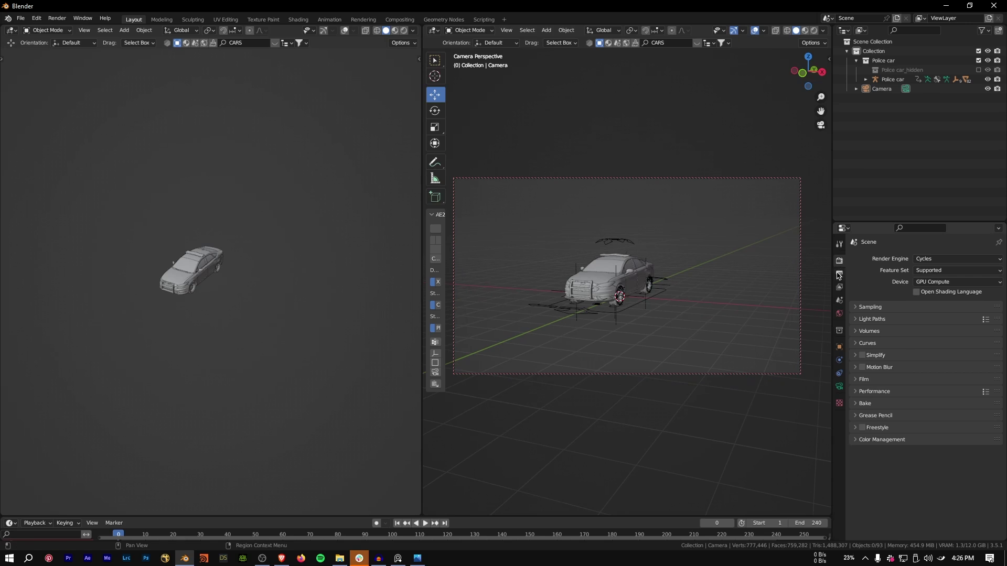
Set the viewport Max Samples to 128 in Render Properties > Sampling
{"action": "left_click", "coordinate": [839, 273]}
{"action": "left_click", "coordinate": [840, 262]}
{"action": "left_click", "coordinate": [856, 308]}
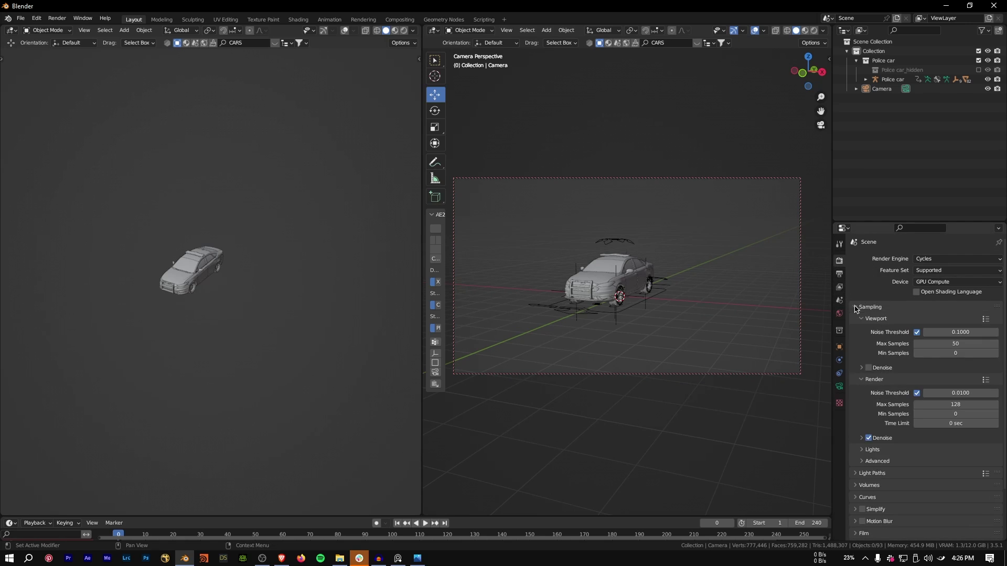
{"action": "left_click", "coordinate": [930, 343]}
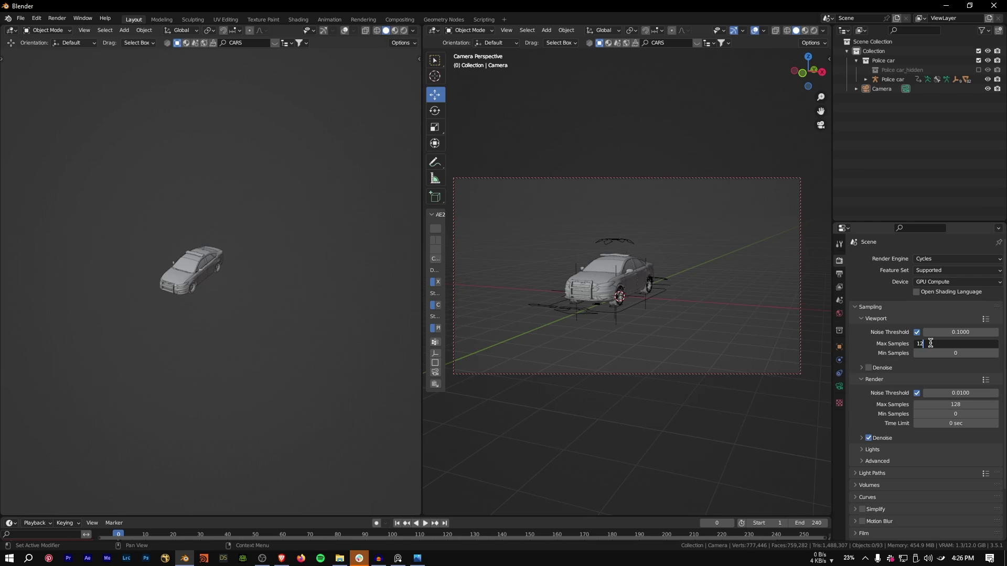
{"action": "key", "text": "Return"}
Enable viewport denoising with the OptiX denoiser and Albedo and Normal passes
{"action": "left_click", "coordinate": [869, 369]}
{"action": "left_click", "coordinate": [861, 368]}
{"action": "left_click", "coordinate": [923, 381]}
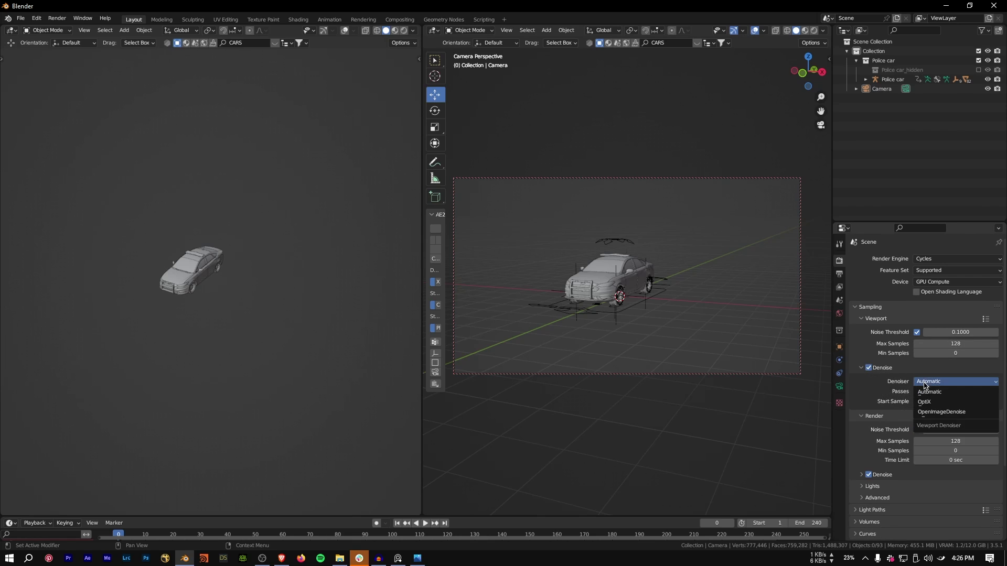
{"action": "left_click", "coordinate": [922, 382]}
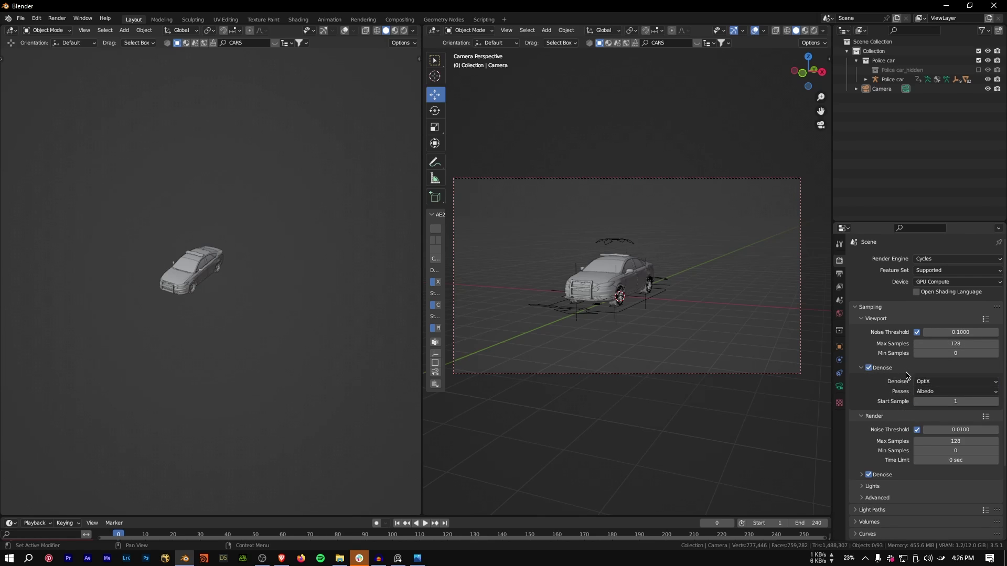
{"action": "left_click", "coordinate": [928, 392]}
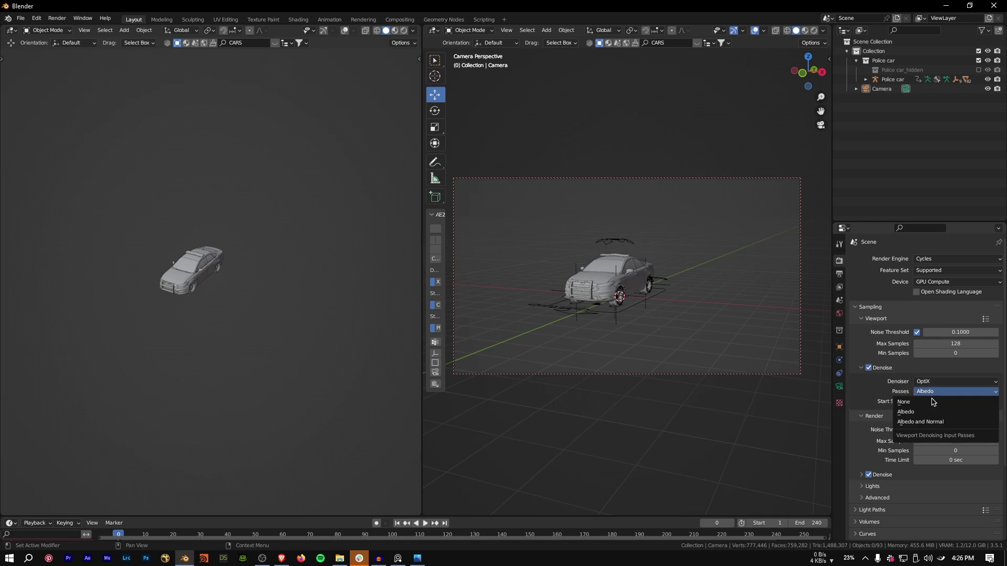
{"action": "left_click", "coordinate": [932, 424]}
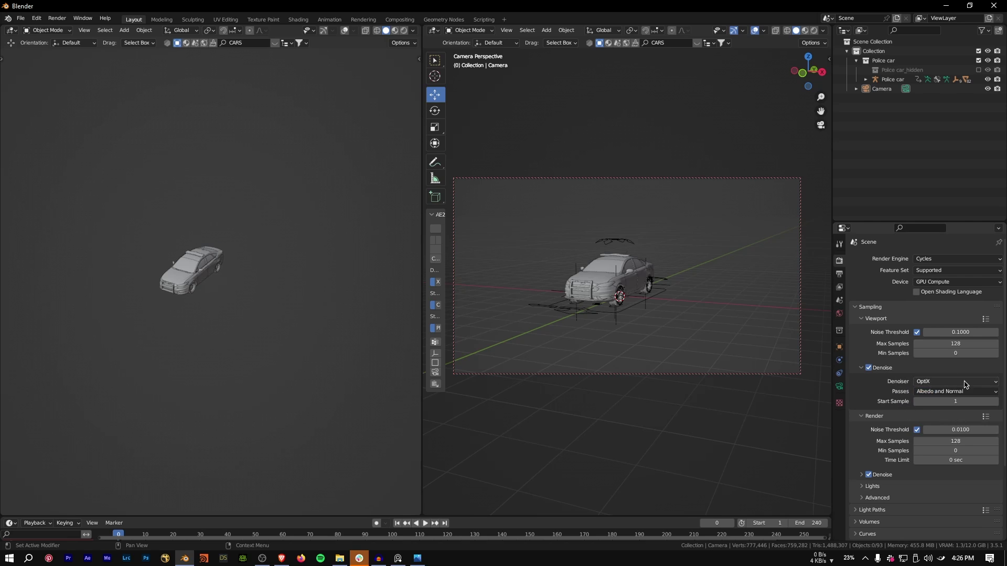
Apply the Blackmagic Pocket 6k sensor preset to the camera and shift the framing of the car
{"action": "left_click", "coordinate": [925, 382]}
{"action": "left_click", "coordinate": [839, 386]}
{"action": "left_click", "coordinate": [864, 374]}
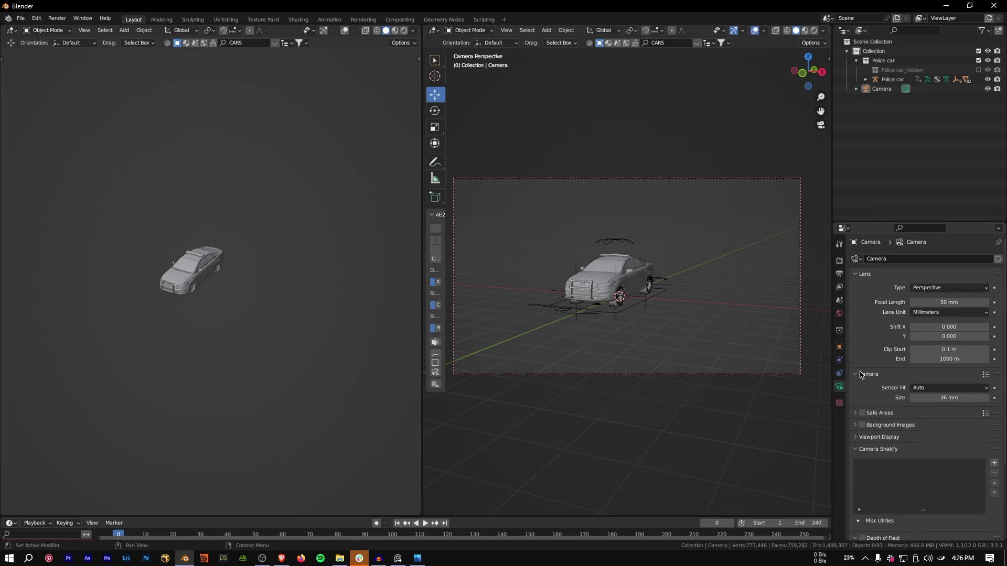
{"action": "left_click", "coordinate": [986, 375]}
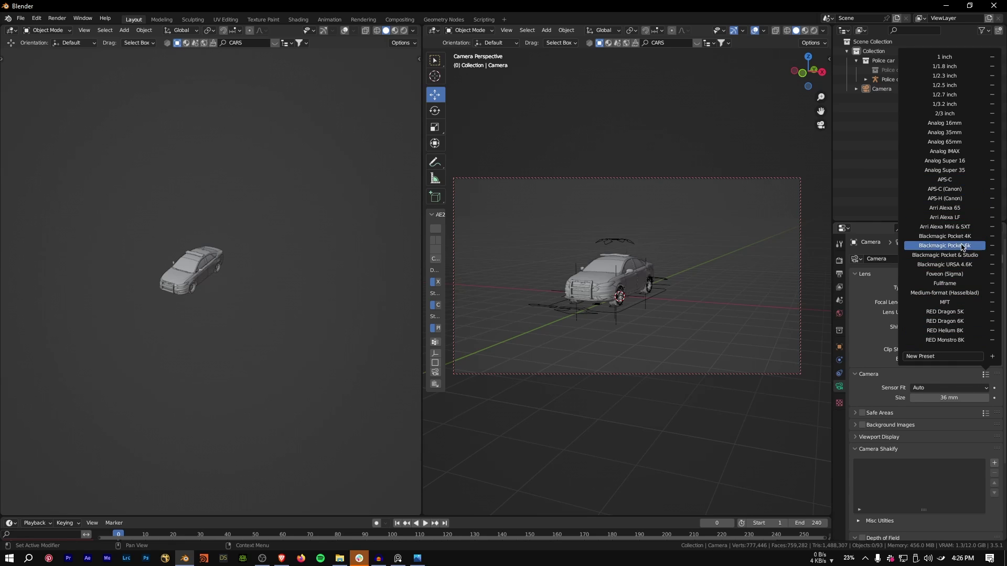
{"action": "left_click", "coordinate": [946, 246]}
{"action": "scroll", "coordinate": [621, 232], "scroll_direction": "down", "scroll_amount": 1}
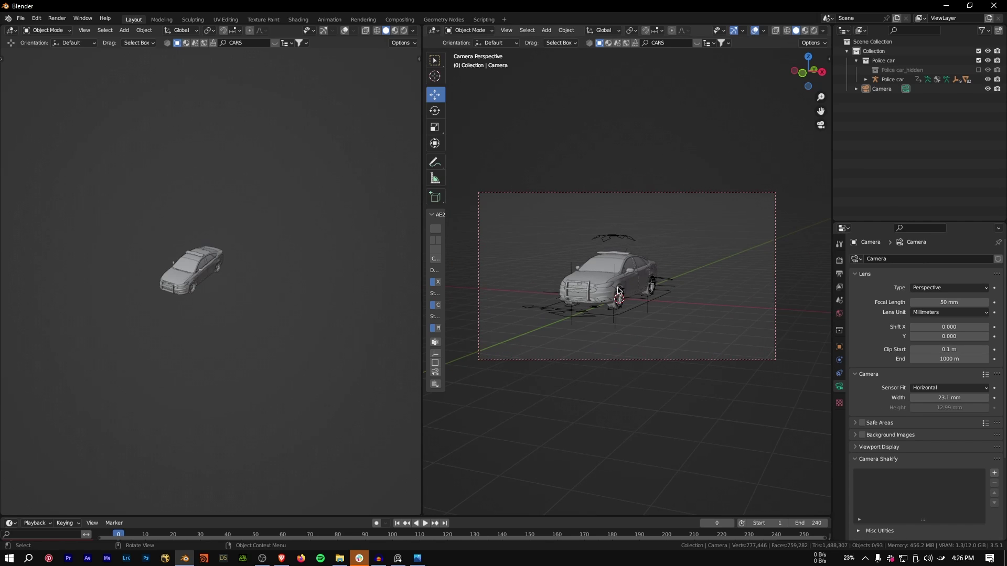
{"action": "middle_click_drag", "start_coordinate": [618, 290], "coordinate": [647, 289], "text": "shift"}
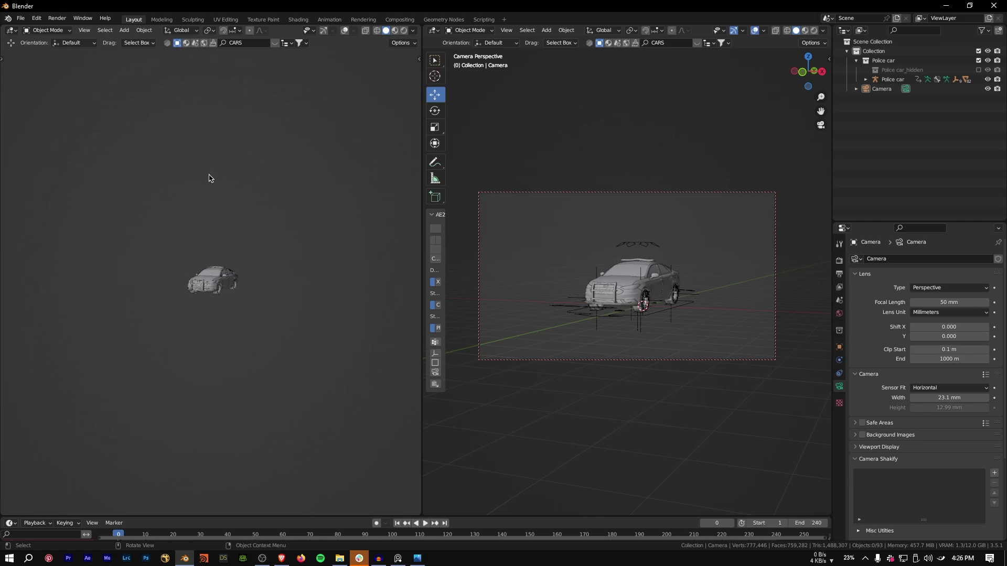
Show the fitted camera view in the left viewport with Rendered shading
{"action": "key", "text": "KP_0"}
{"action": "key", "text": "Home"}
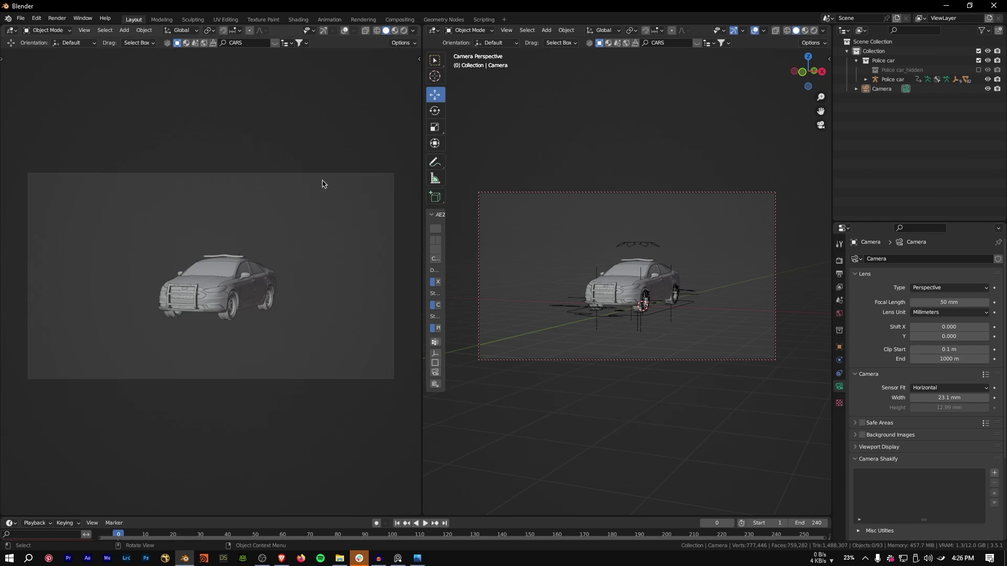
{"action": "left_click", "coordinate": [404, 33]}
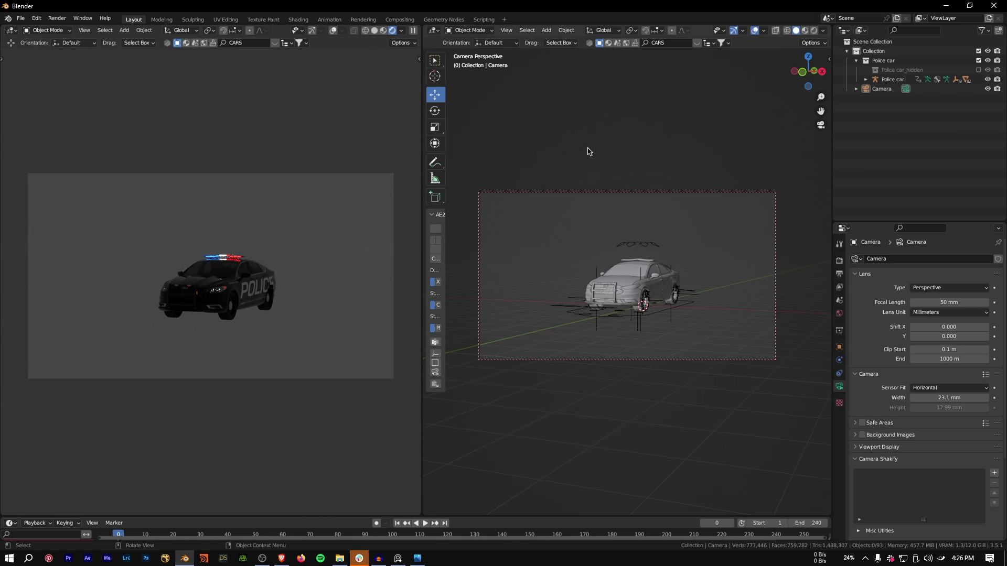
Deselect the camera, orbit the right viewport, and briefly check the 2.png reference render
{"action": "left_click", "coordinate": [594, 147]}
{"action": "middle_click_drag", "start_coordinate": [671, 284], "coordinate": [659, 315]}
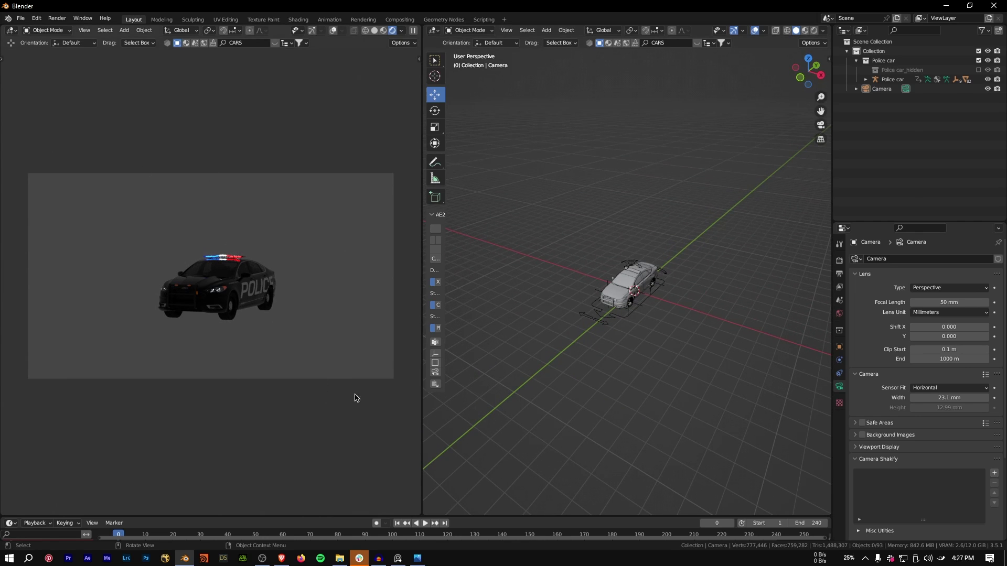
{"action": "left_click", "coordinate": [417, 558]}
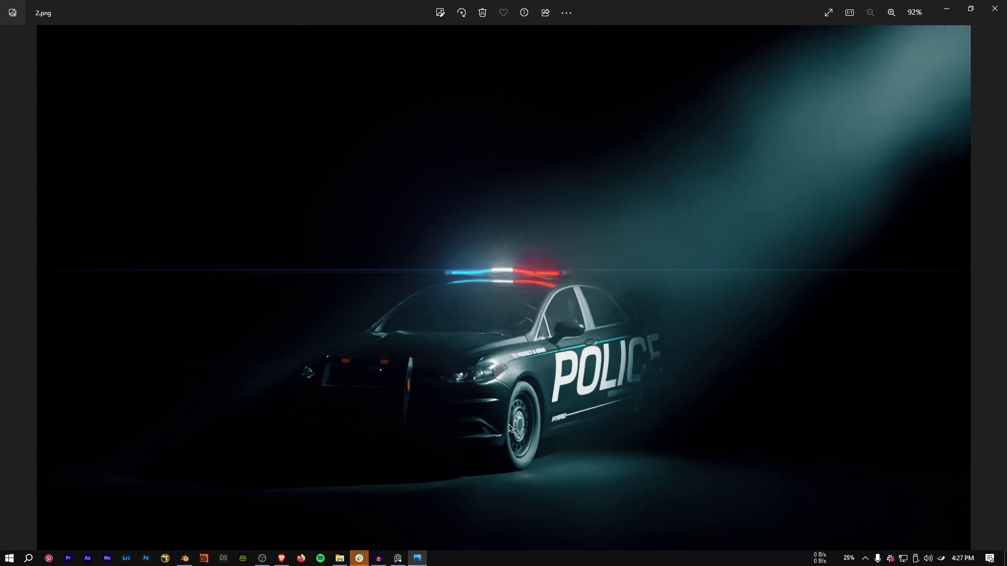
{"action": "left_click", "coordinate": [995, 8]}
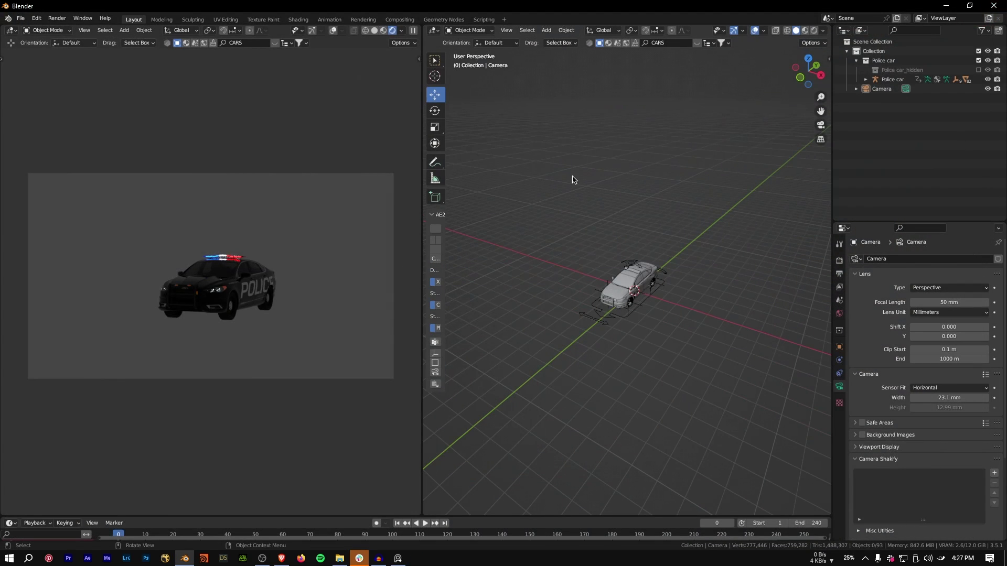
Add a plane beneath the police car and scale it up greatly
{"action": "key", "text": "shift+a"}
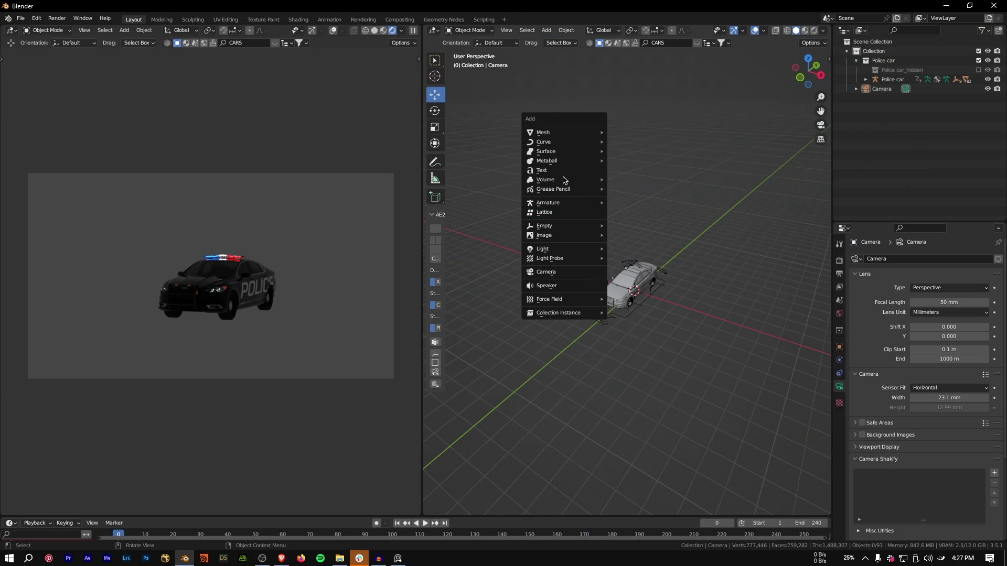
{"action": "mouse_move", "coordinate": [567, 132]}
{"action": "left_click", "coordinate": [623, 132]}
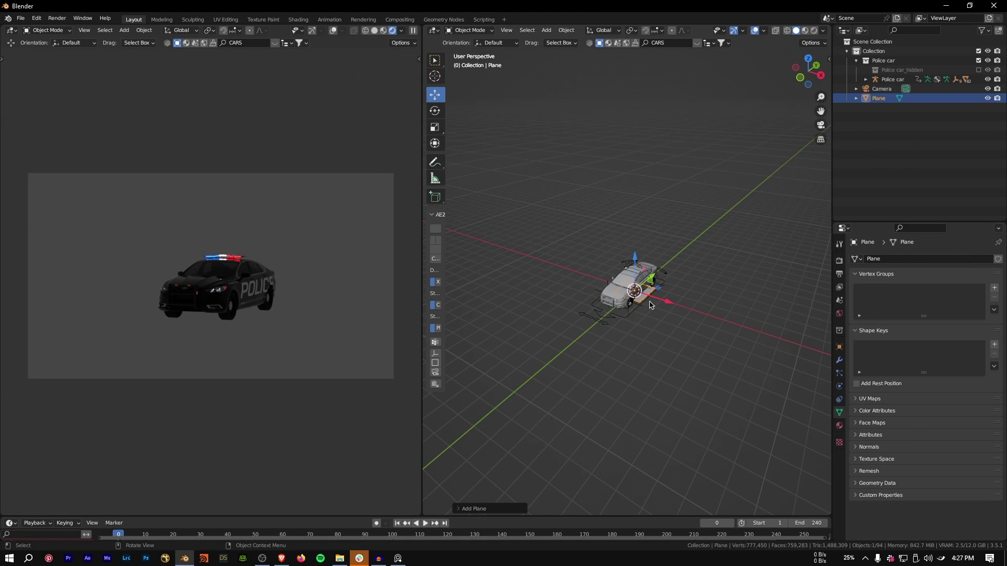
{"action": "key", "text": "s"}
{"action": "left_click", "coordinate": [719, 164]}
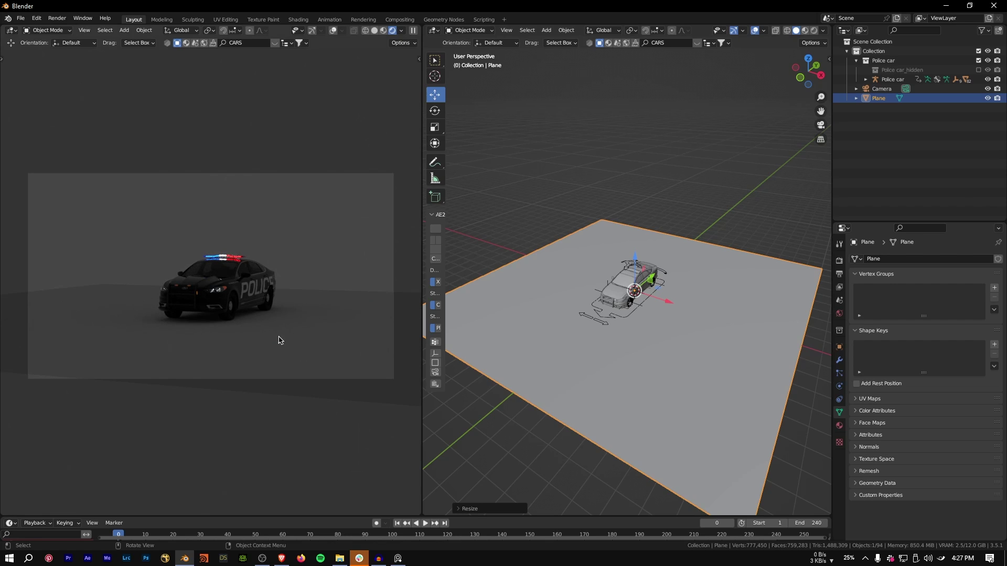
Turn off Light Tree in the render settings' Lights panel
{"action": "left_click", "coordinate": [839, 260]}
{"action": "scroll", "coordinate": [861, 371], "scroll_direction": "down", "scroll_amount": 5}
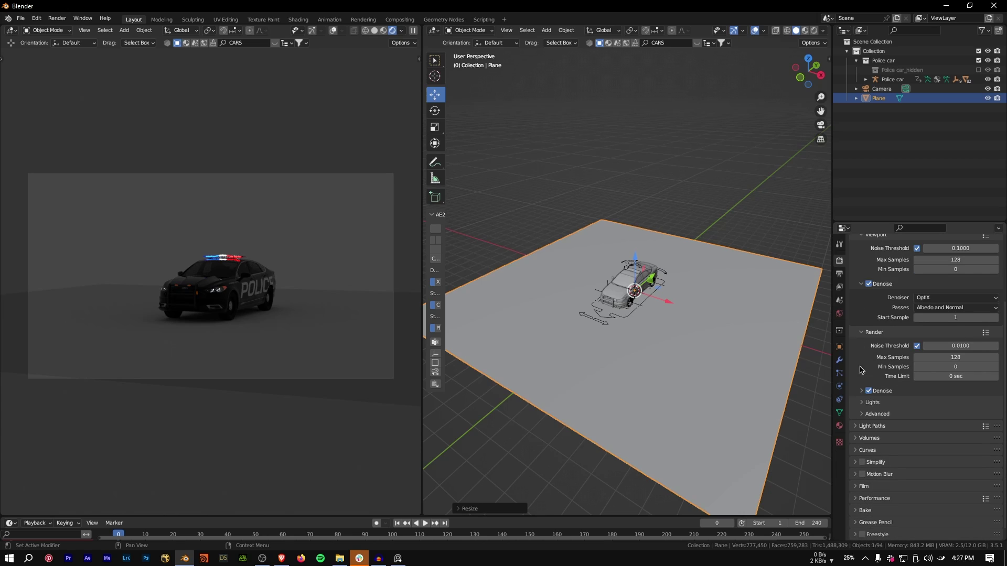
{"action": "left_click", "coordinate": [872, 402]}
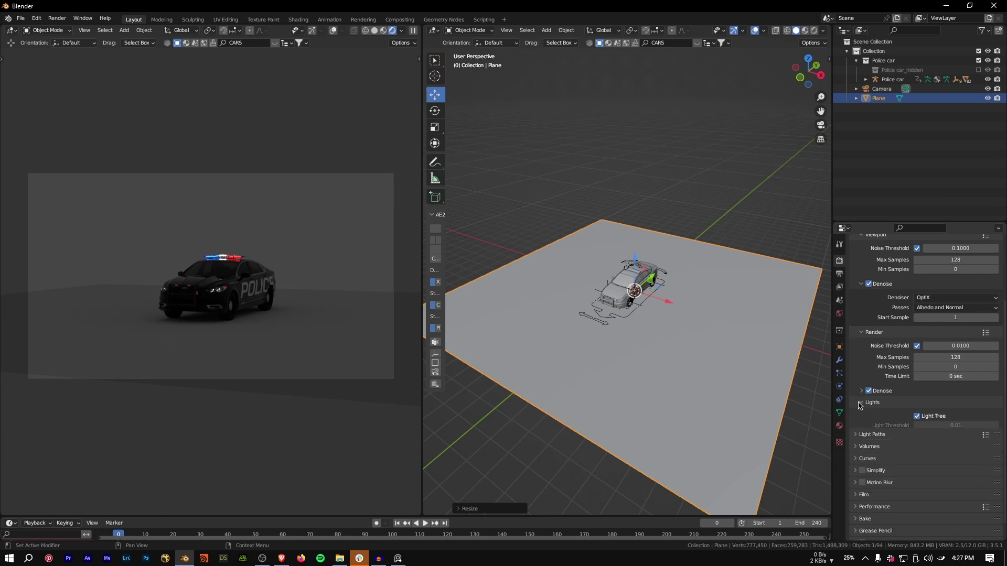
{"action": "left_click", "coordinate": [916, 416]}
Enlarge the ground plane further in two scaling passes, then orbit to inspect it
{"action": "key", "text": "s"}
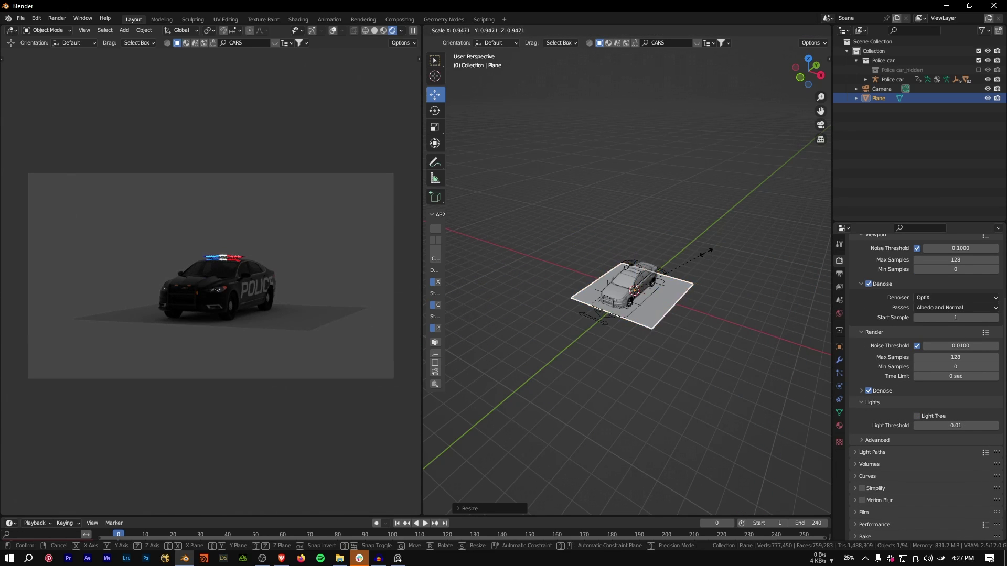
{"action": "key", "text": "Escape"}
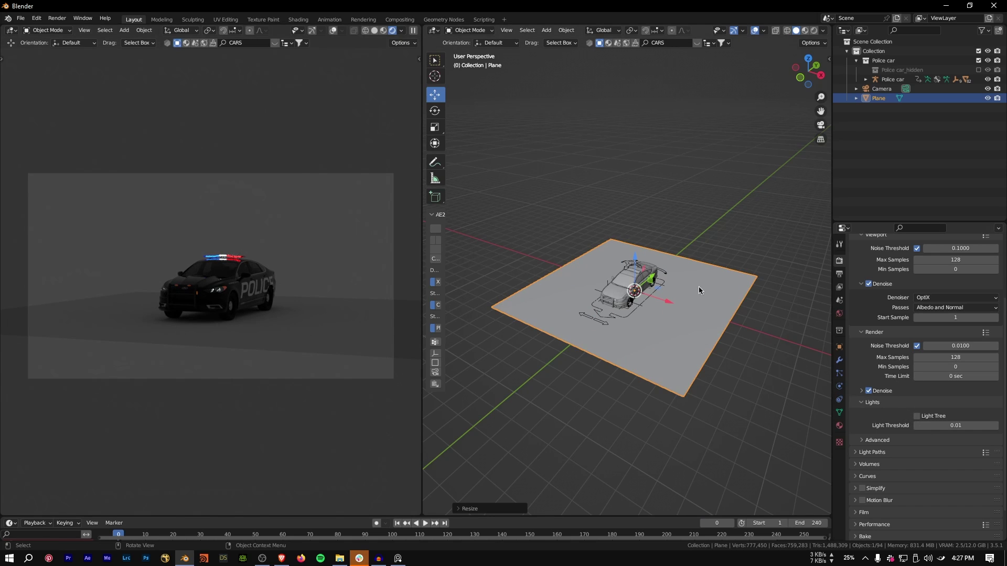
{"action": "key", "text": "s"}
{"action": "left_click", "coordinate": [740, 257]}
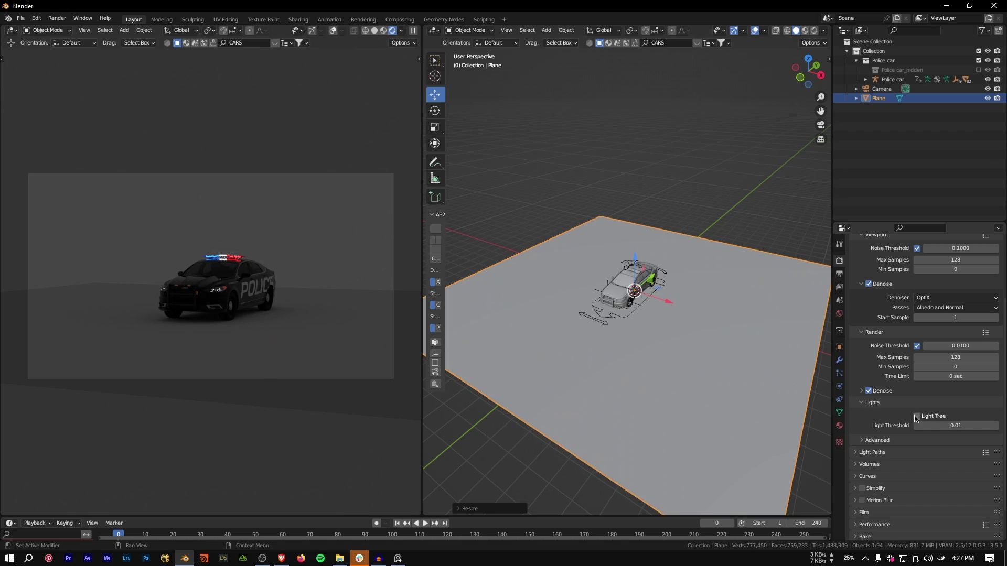
{"action": "left_click", "coordinate": [864, 402]}
{"action": "key", "text": "s"}
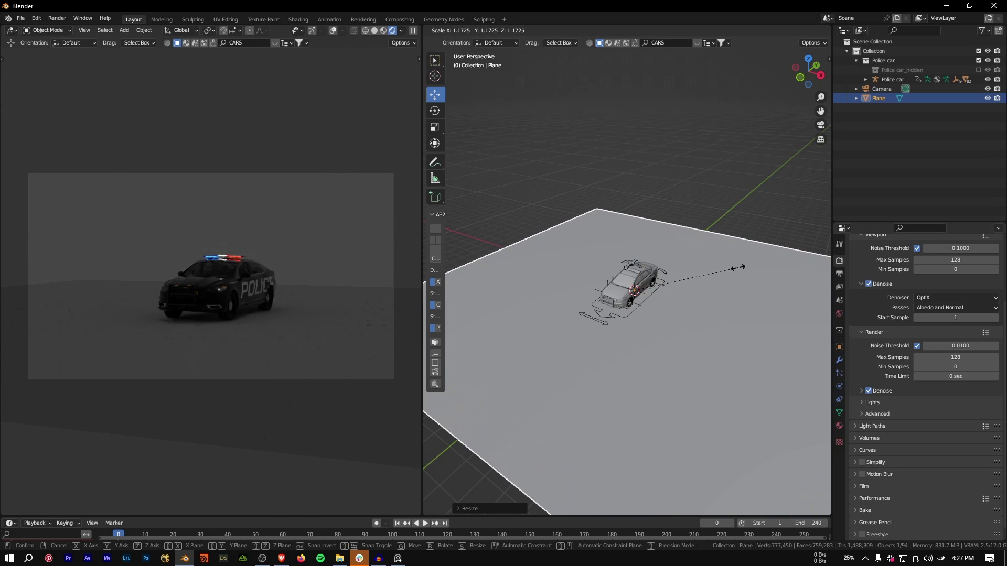
{"action": "left_click", "coordinate": [737, 276]}
{"action": "middle_click_drag", "start_coordinate": [735, 286], "coordinate": [591, 201]}
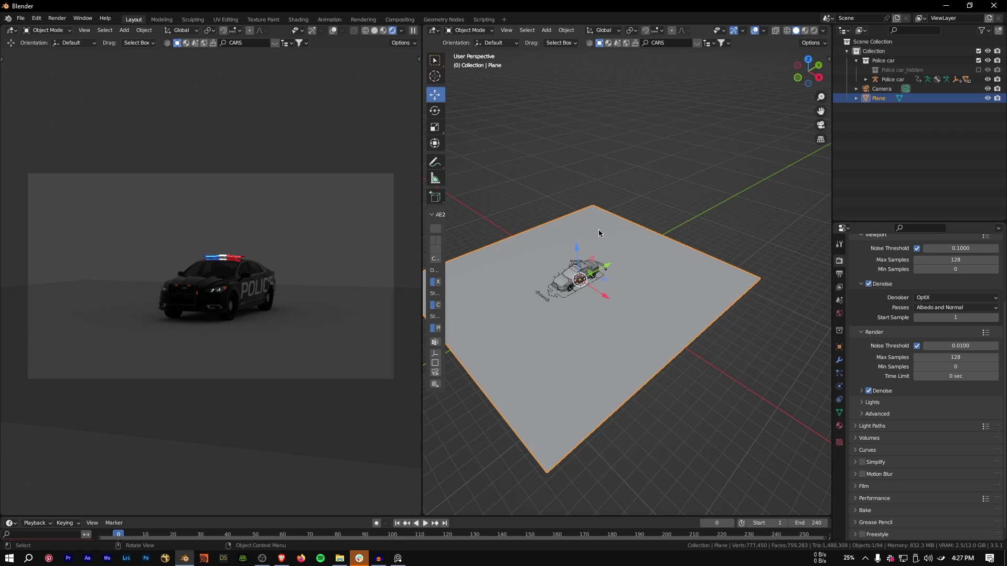
Extrude the plane's far edge straight up along Z into a back wall
{"action": "key", "text": "Tab"}
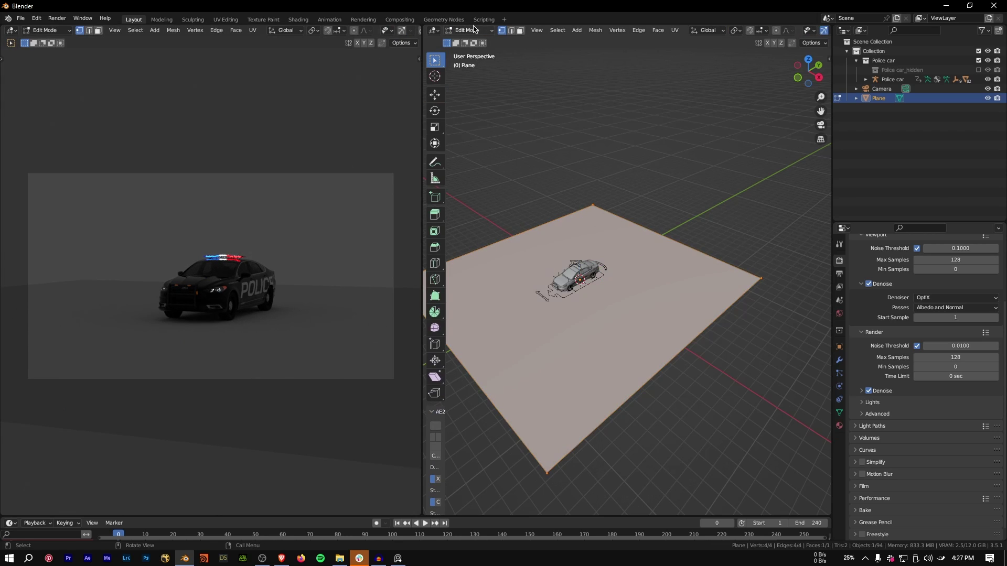
{"action": "left_click", "coordinate": [512, 31]}
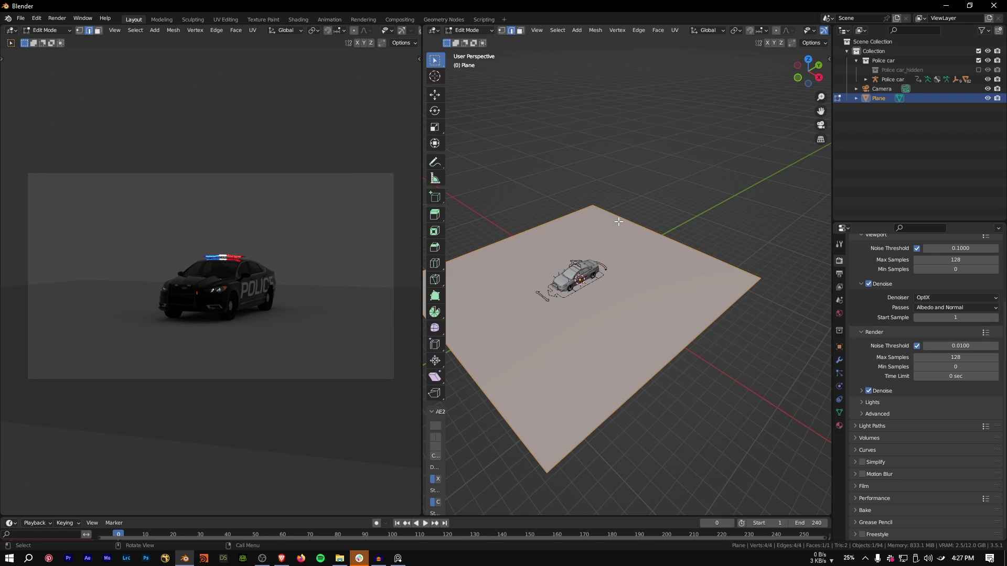
{"action": "left_click", "coordinate": [623, 220]}
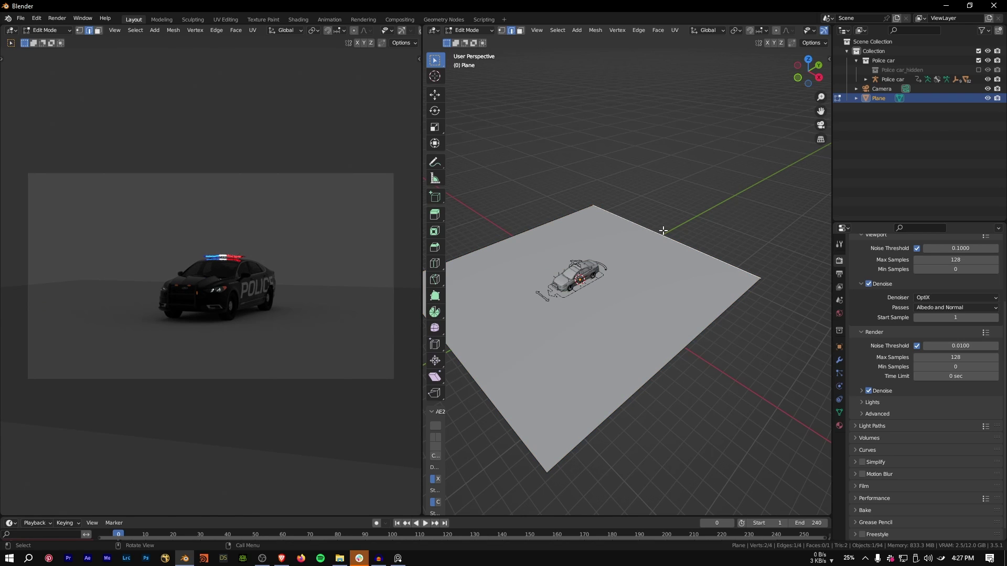
{"action": "key", "text": "e"}
{"action": "key", "text": "z"}
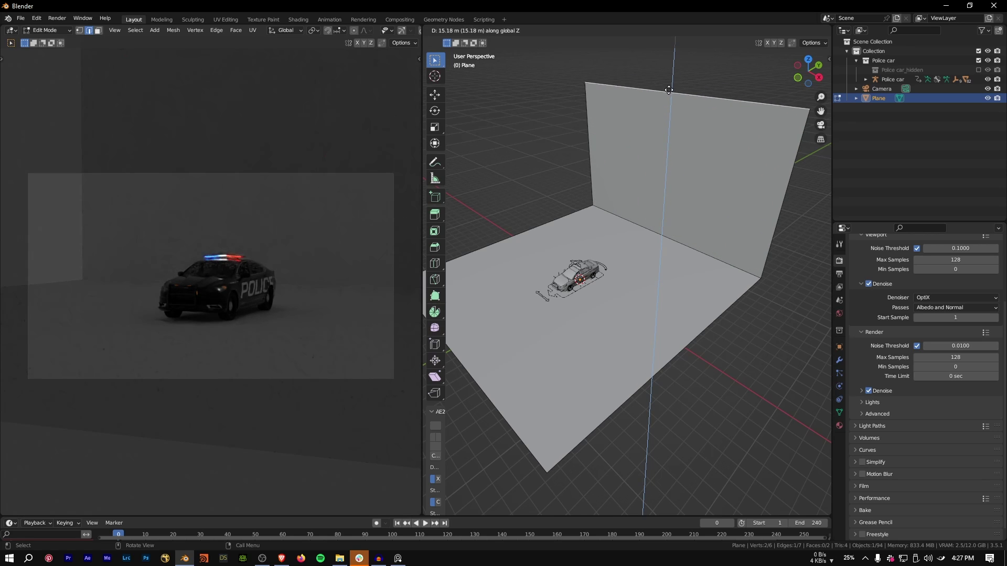
{"action": "left_click", "coordinate": [674, 78]}
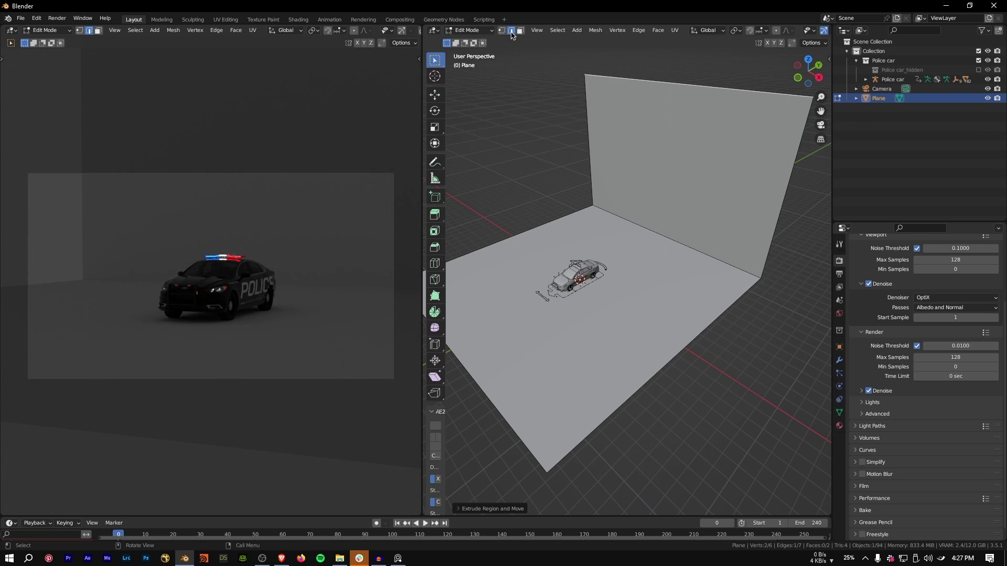
Bevel the floor-to-wall crease with extra segments into a smooth curve
{"action": "left_click", "coordinate": [627, 221]}
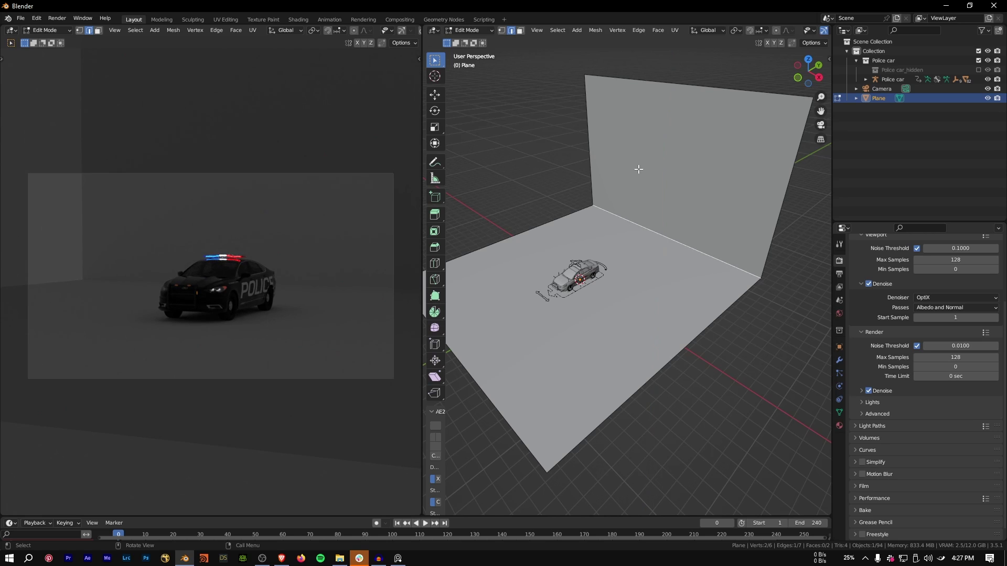
{"action": "key", "text": "ctrl+b"}
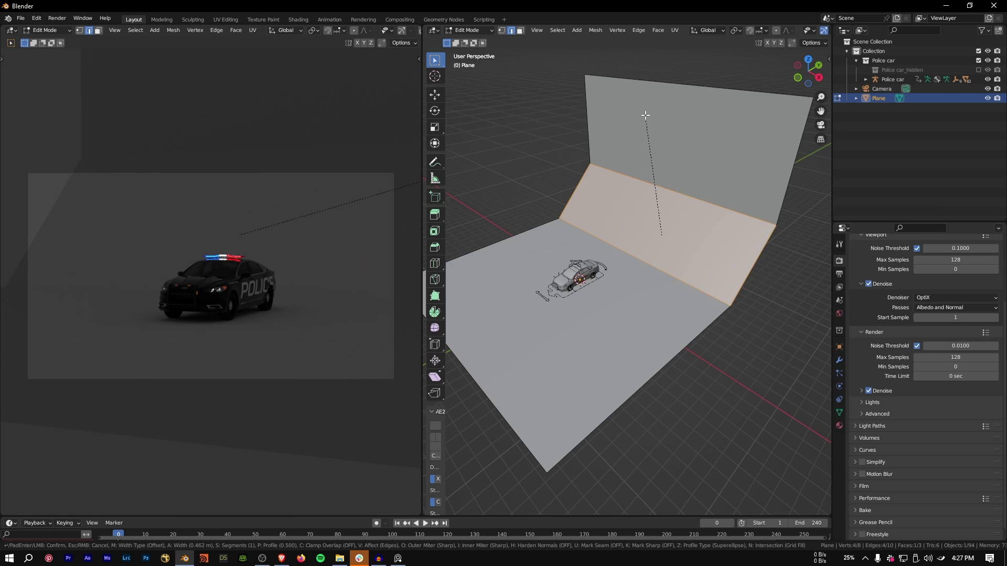
{"action": "scroll", "coordinate": [646, 114], "scroll_direction": "up", "scroll_amount": 7}
{"action": "scroll", "coordinate": [645, 115], "scroll_direction": "up", "scroll_amount": 2}
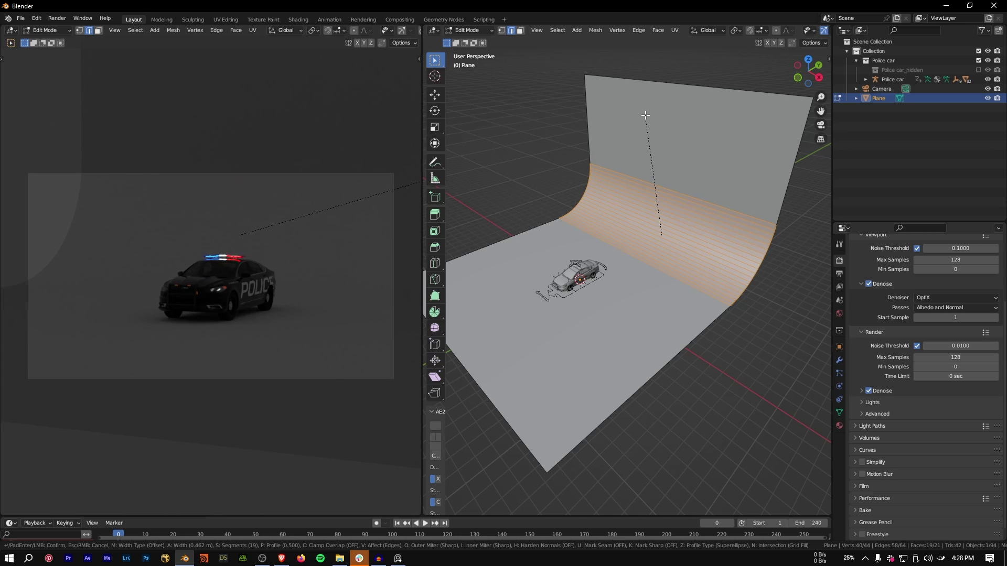
{"action": "left_click", "coordinate": [646, 115]}
Shade the curved backdrop smooth and scale it up about 1.7 times beyond the camera frame
{"action": "key", "text": "Tab"}
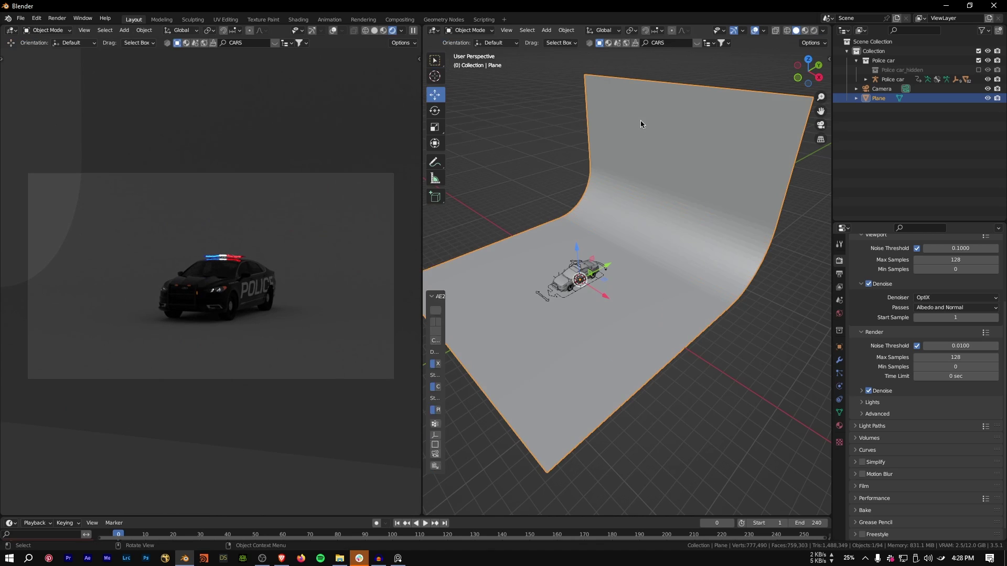
{"action": "right_click", "coordinate": [640, 121]}
{"action": "left_click", "coordinate": [639, 124]}
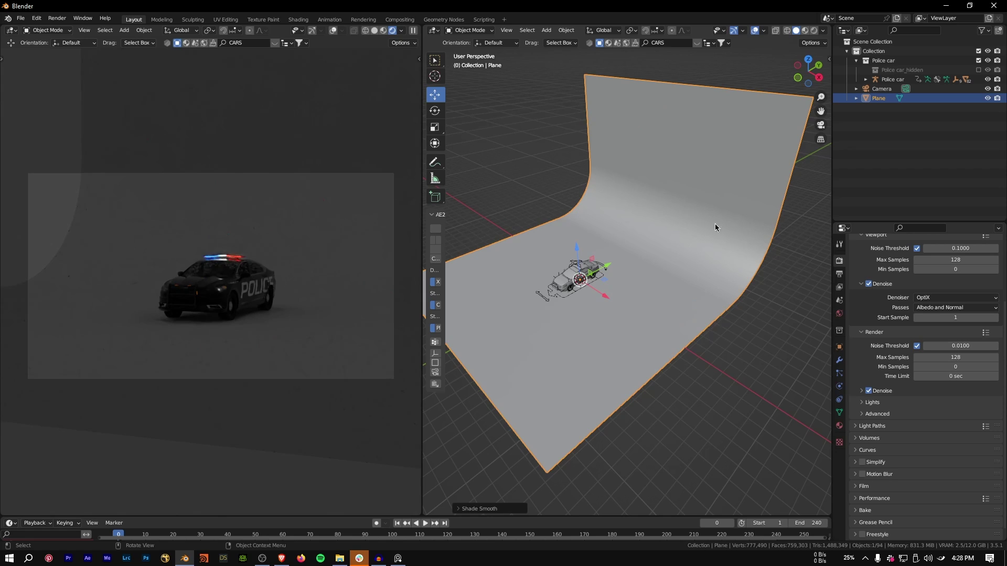
{"action": "key", "text": "s"}
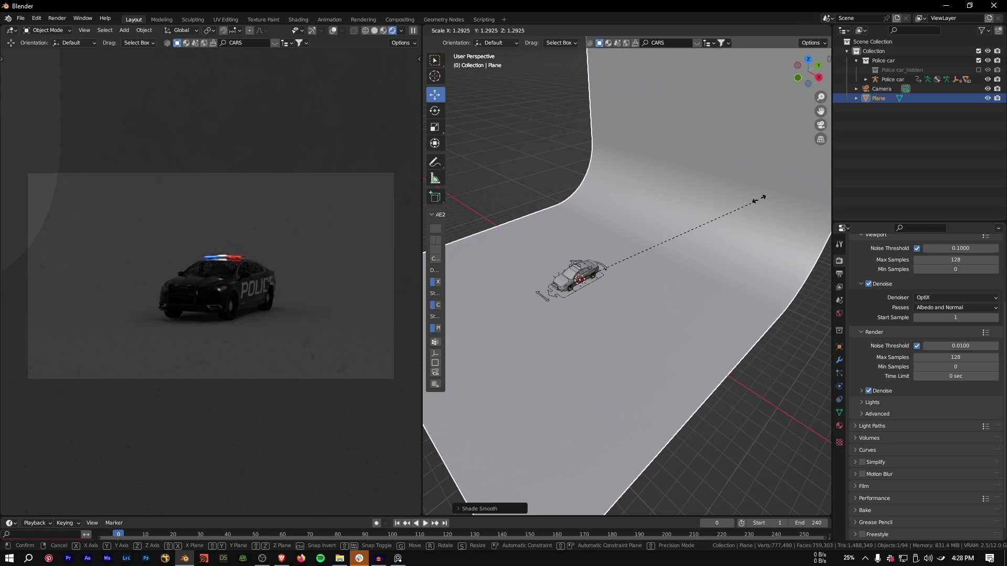
{"action": "left_click", "coordinate": [810, 144]}
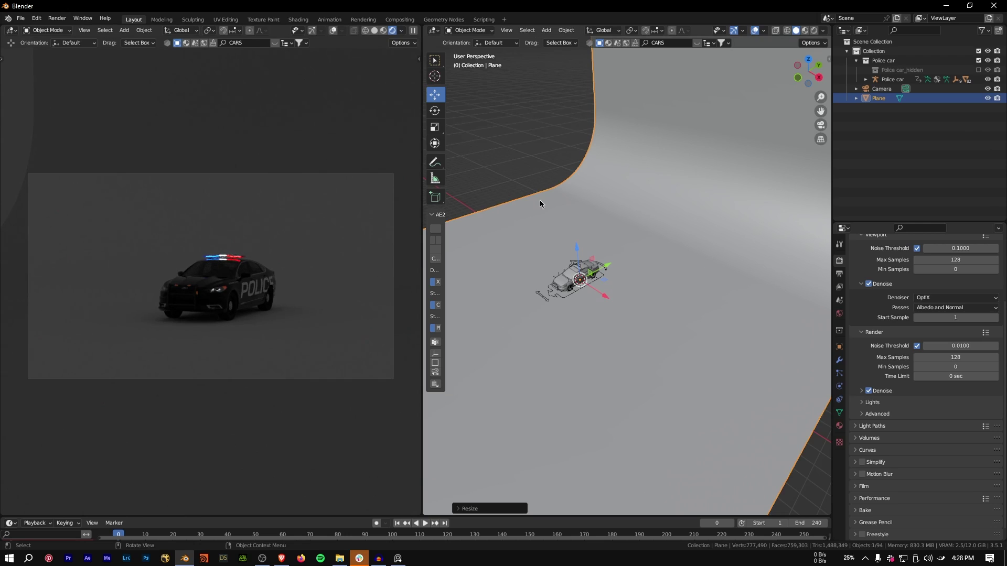
{"action": "middle_click_drag", "start_coordinate": [606, 284], "coordinate": [612, 299]}
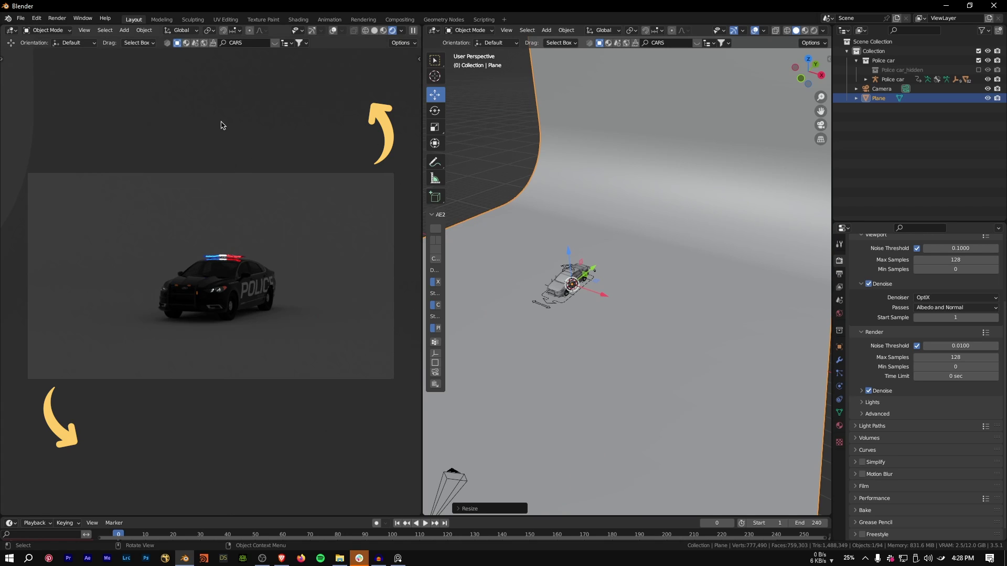
Raise the camera's Viewport Display passepartout to 1.000 and collapse the Police car collection
{"action": "left_click", "coordinate": [883, 88]}
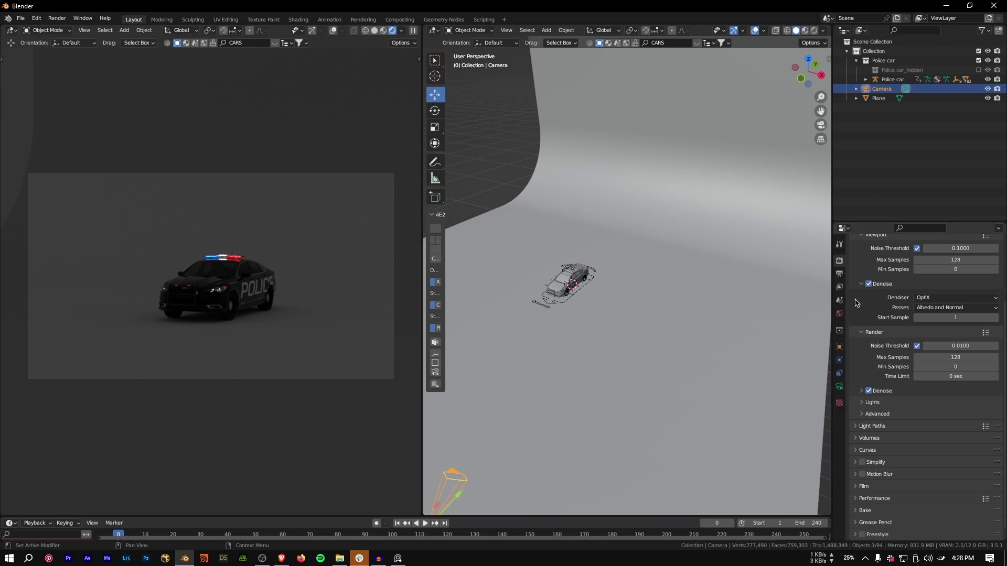
{"action": "left_click", "coordinate": [839, 387]}
{"action": "scroll", "coordinate": [867, 367], "scroll_direction": "down", "scroll_amount": 2}
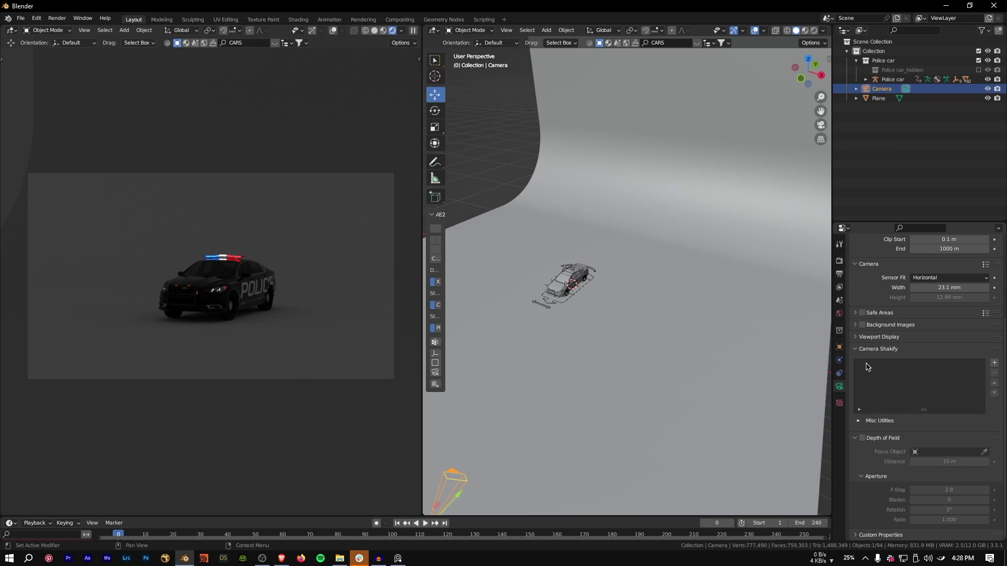
{"action": "left_click", "coordinate": [856, 337]}
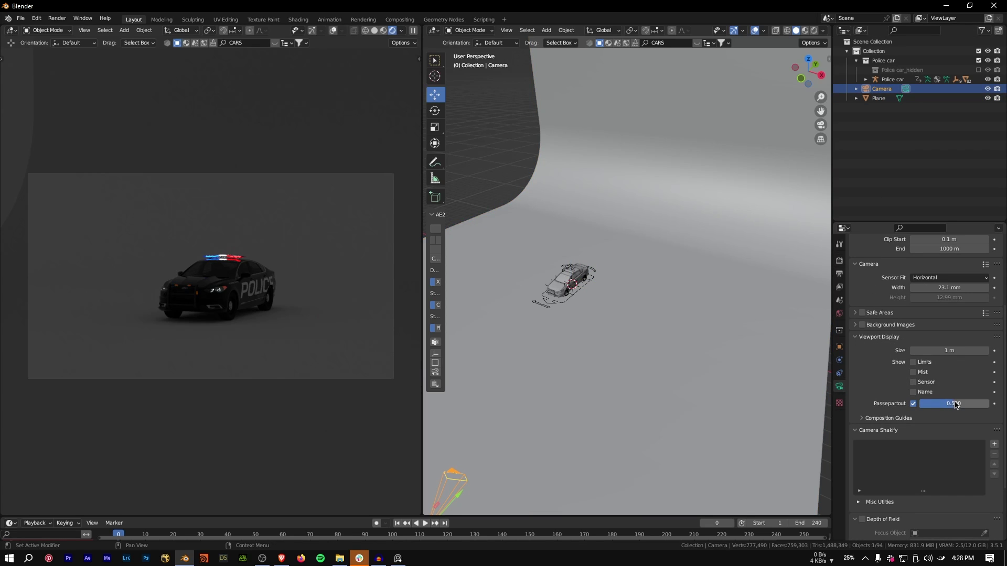
{"action": "left_click_drag", "start_coordinate": [949, 405], "coordinate": [990, 405]}
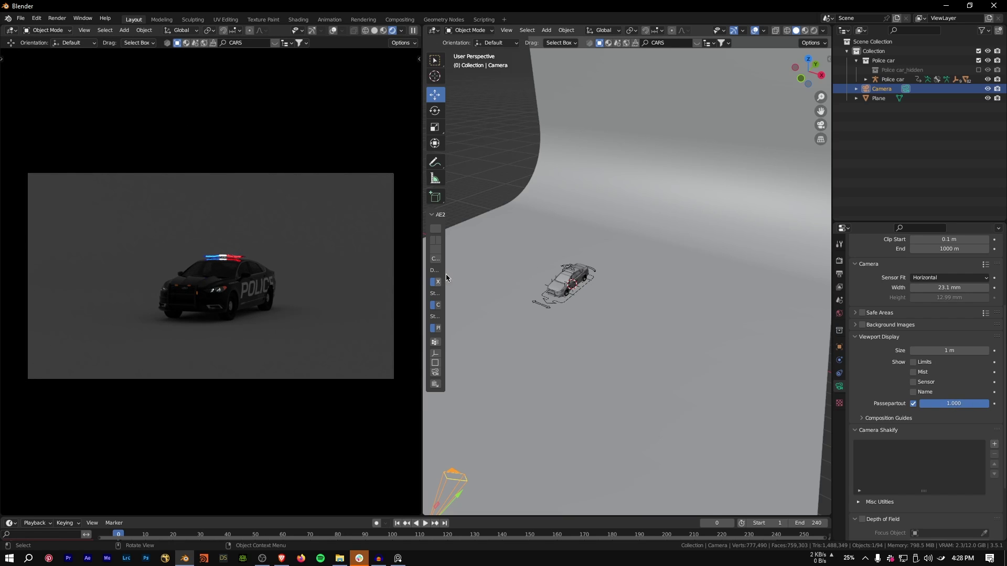
{"action": "middle_click_drag", "start_coordinate": [446, 278], "coordinate": [565, 294]}
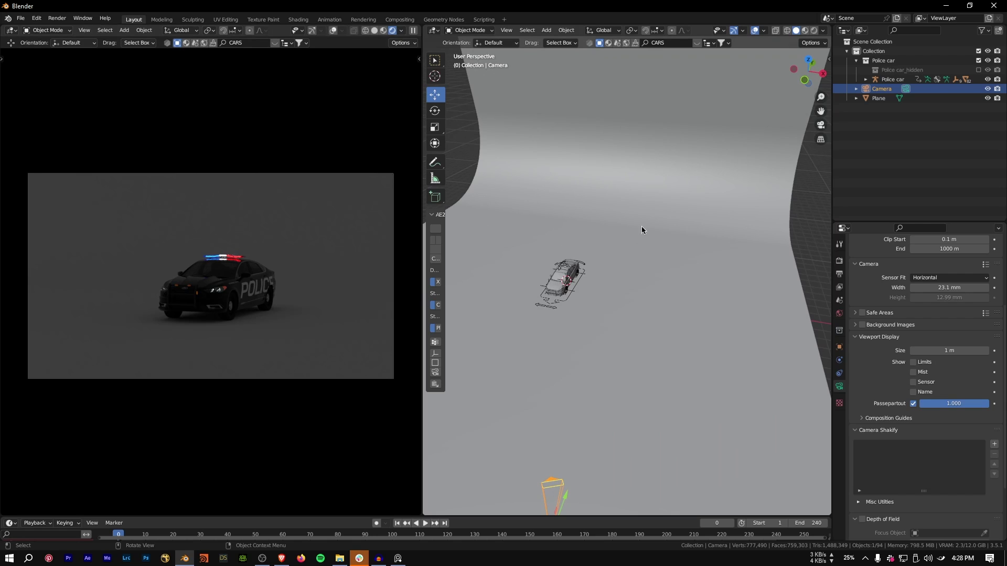
{"action": "left_click", "coordinate": [856, 59]}
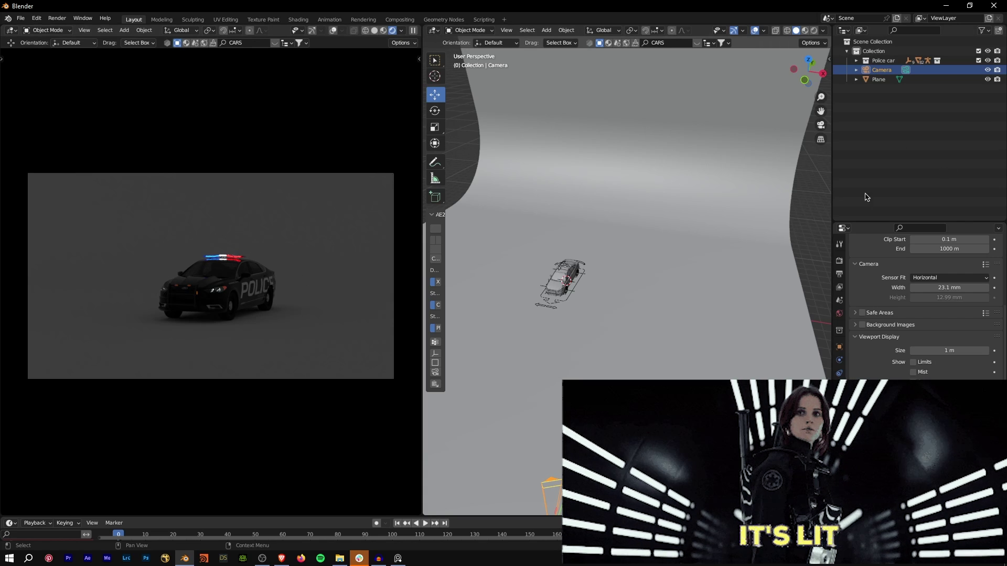
Set the World Strength to 0.000 and zoom the view in on the police car
{"action": "left_click", "coordinate": [839, 313]}
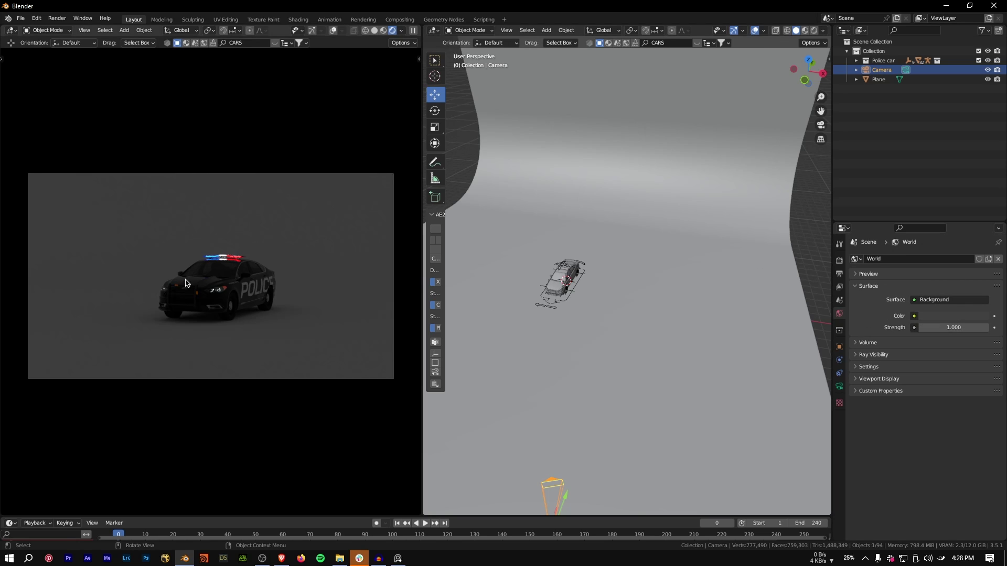
{"action": "left_click", "coordinate": [970, 332]}
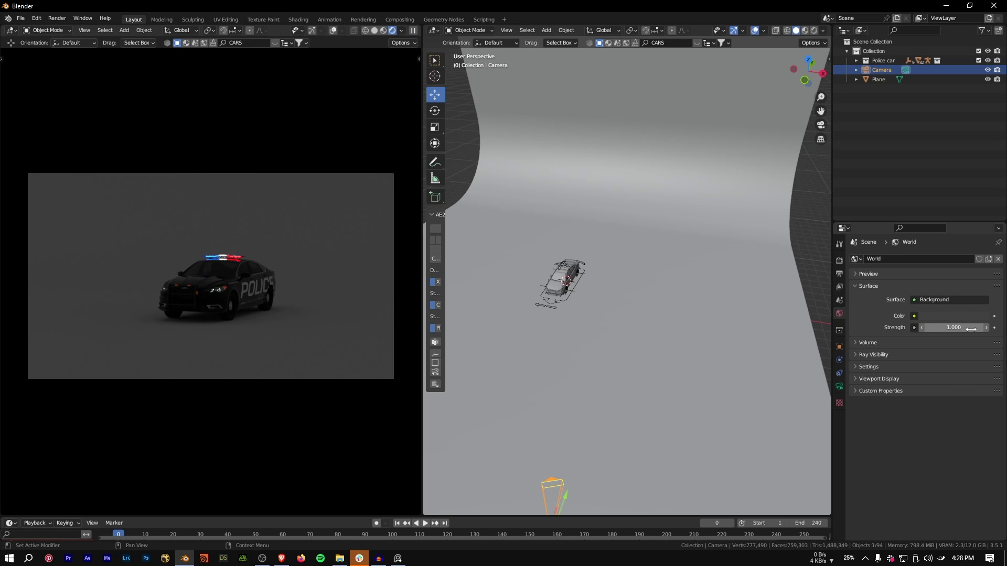
{"action": "type", "text": "0"}
{"action": "key", "text": "Return"}
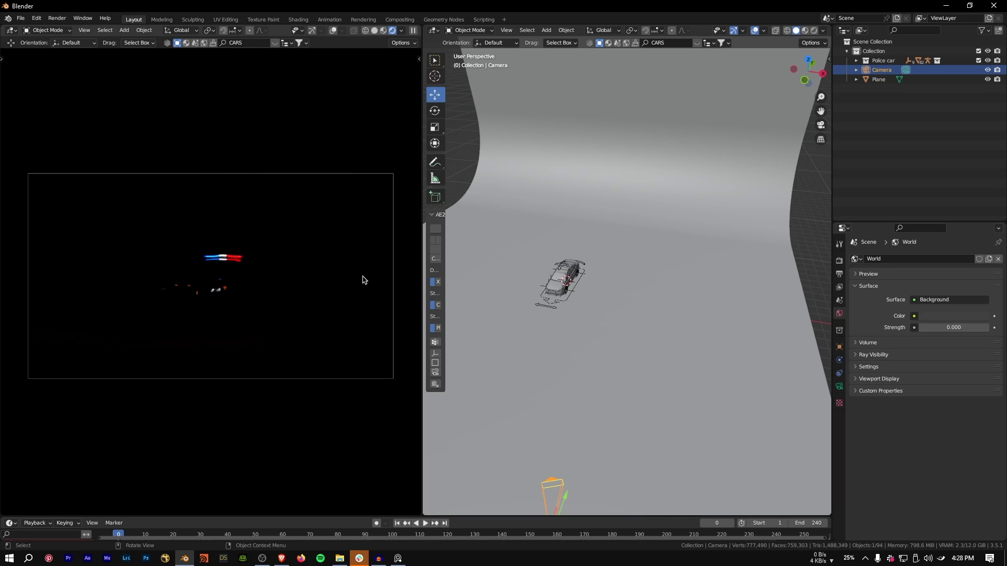
{"action": "scroll", "coordinate": [577, 276], "scroll_direction": "up", "scroll_amount": 3}
{"action": "mouse_move", "coordinate": [578, 276]}
{"action": "middle_mouse_down"}
{"action": "mouse_move", "coordinate": [548, 283]}
{"action": "mouse_move", "coordinate": [571, 285]}
{"action": "middle_mouse_up"}
{"action": "scroll", "coordinate": [563, 267], "scroll_direction": "up", "scroll_amount": 1}
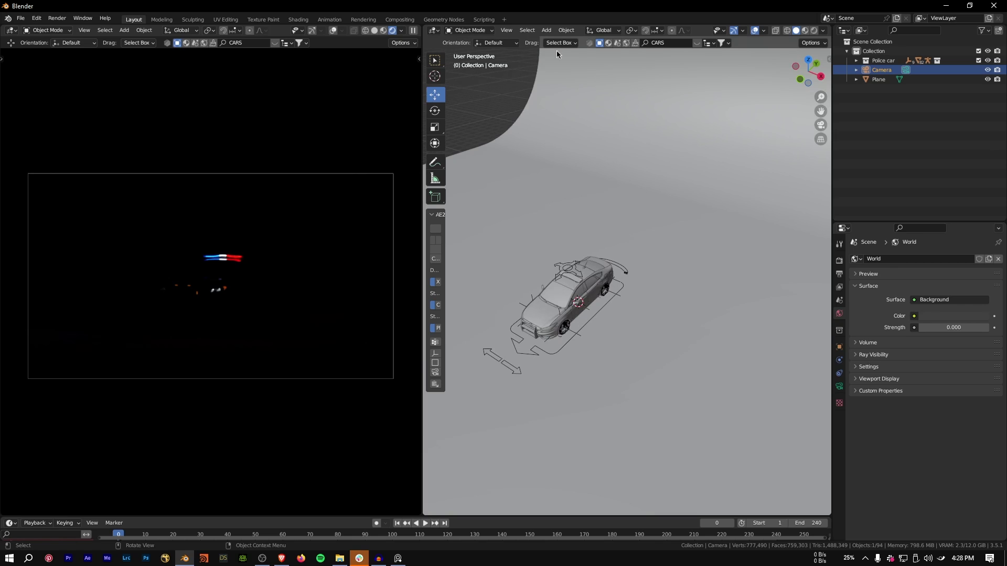
Add an area light at the car and raise it straight up above it
{"action": "key", "text": "shift+a"}
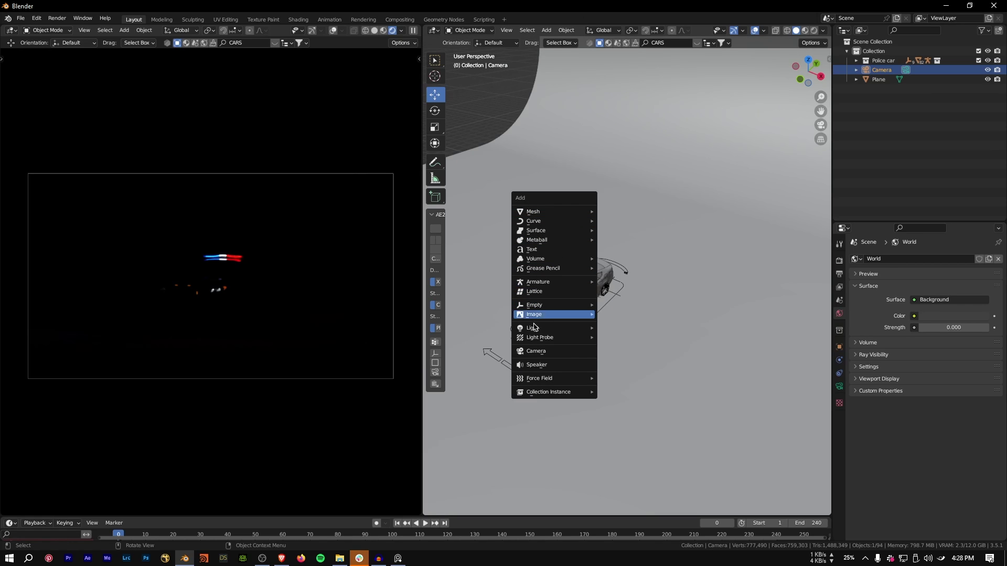
{"action": "mouse_move", "coordinate": [569, 331]}
{"action": "left_click", "coordinate": [617, 357]}
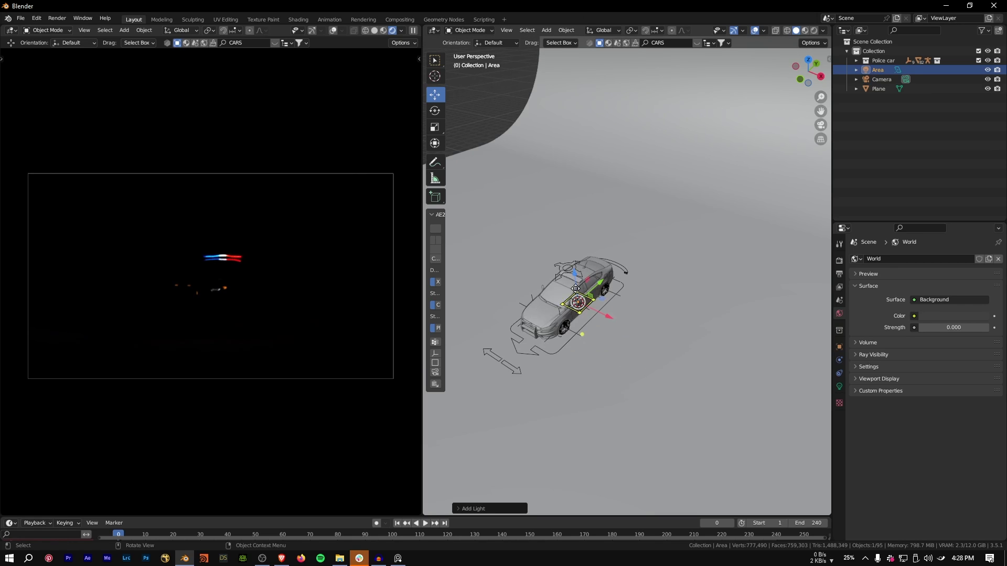
{"action": "left_click_drag", "start_coordinate": [573, 271], "coordinate": [563, 72]}
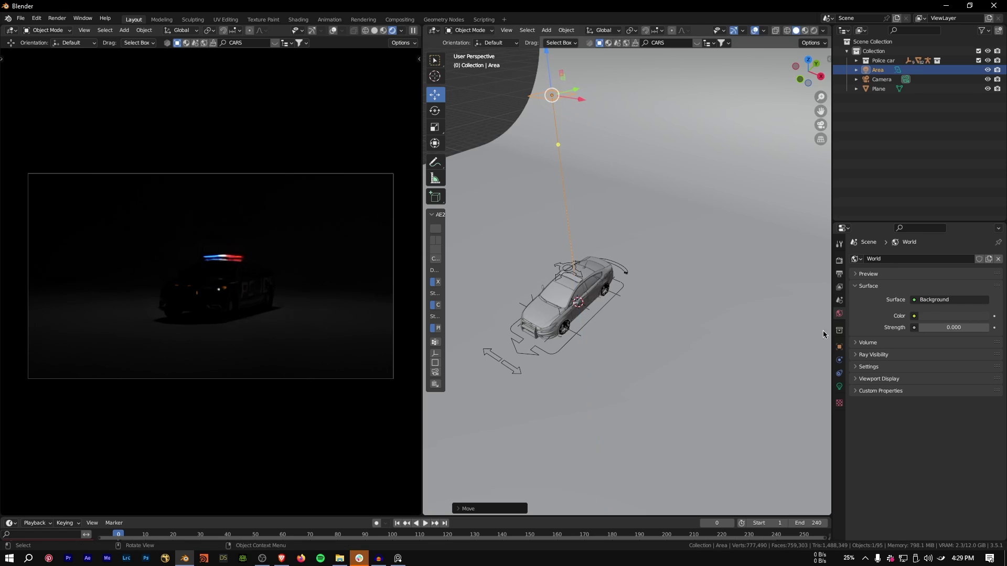
Set the area light's power to 1500 W and lift it higher above the car
{"action": "left_click", "coordinate": [839, 386]}
{"action": "left_click", "coordinate": [942, 321]}
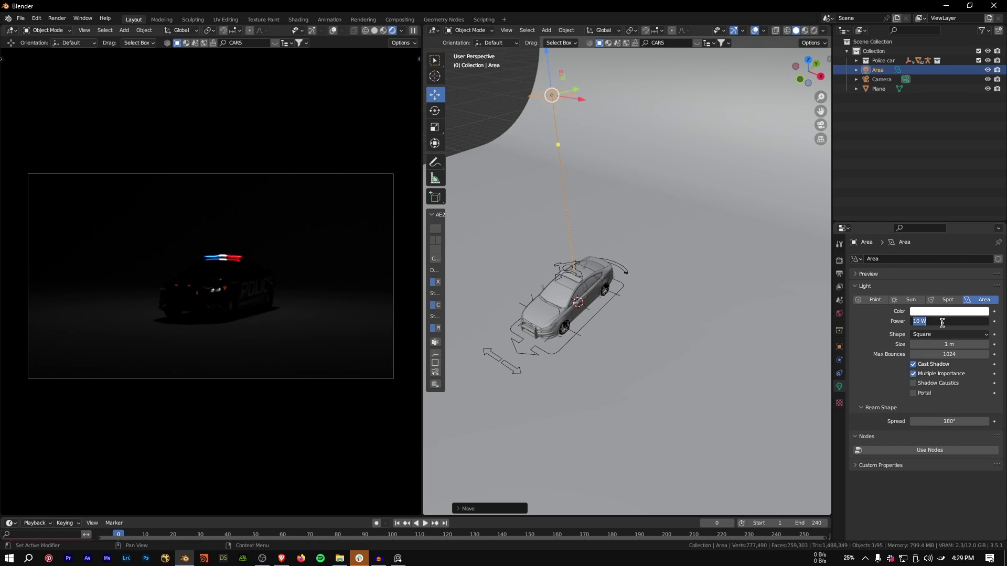
{"action": "key", "text": "Return"}
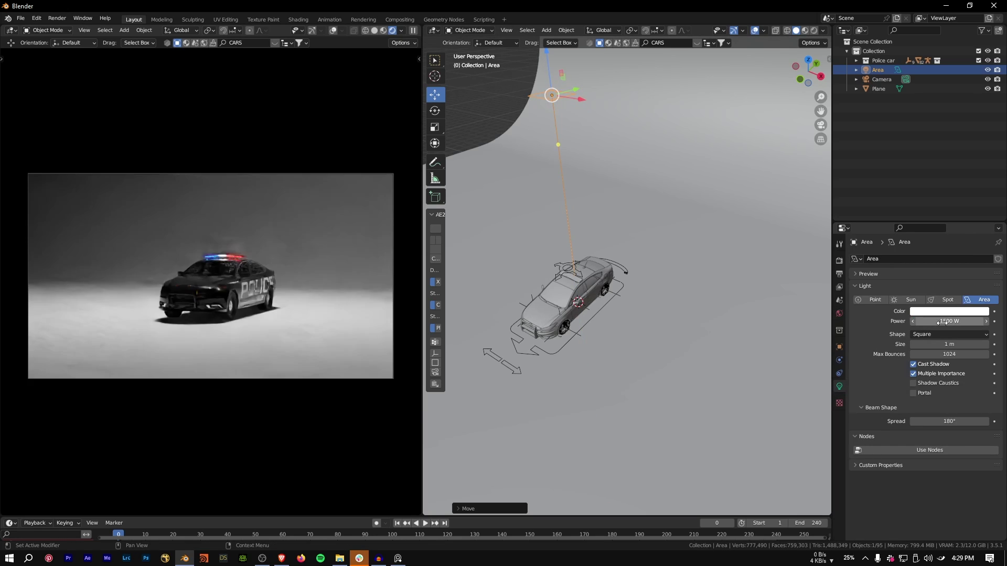
{"action": "scroll", "coordinate": [593, 131], "scroll_direction": "down", "scroll_amount": 2}
{"action": "left_click_drag", "start_coordinate": [579, 124], "coordinate": [577, 88]}
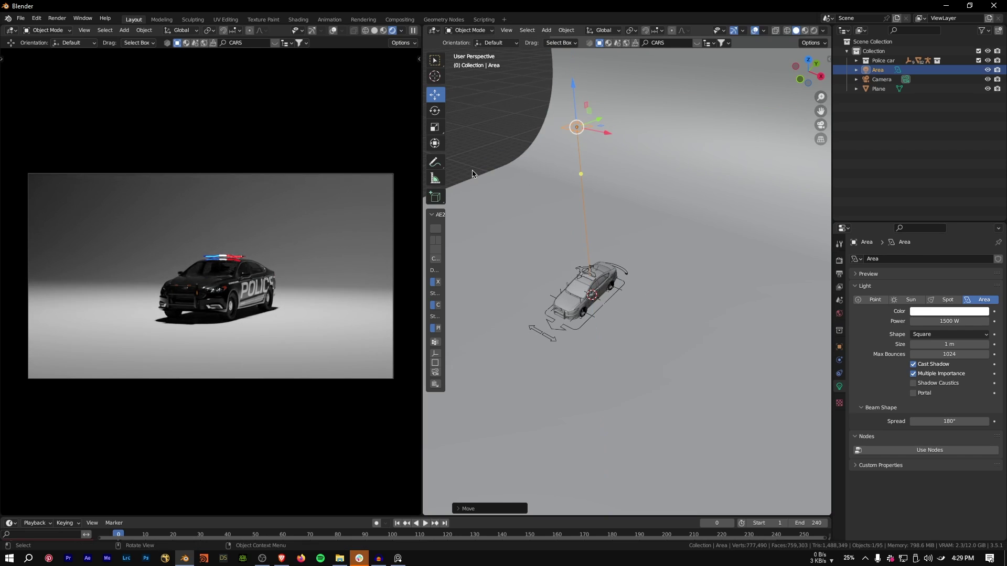
Change the area light's shape to Disk and narrow its beam spread from 180° to 29.3°
{"action": "middle_click_drag", "start_coordinate": [579, 135], "coordinate": [621, 156]}
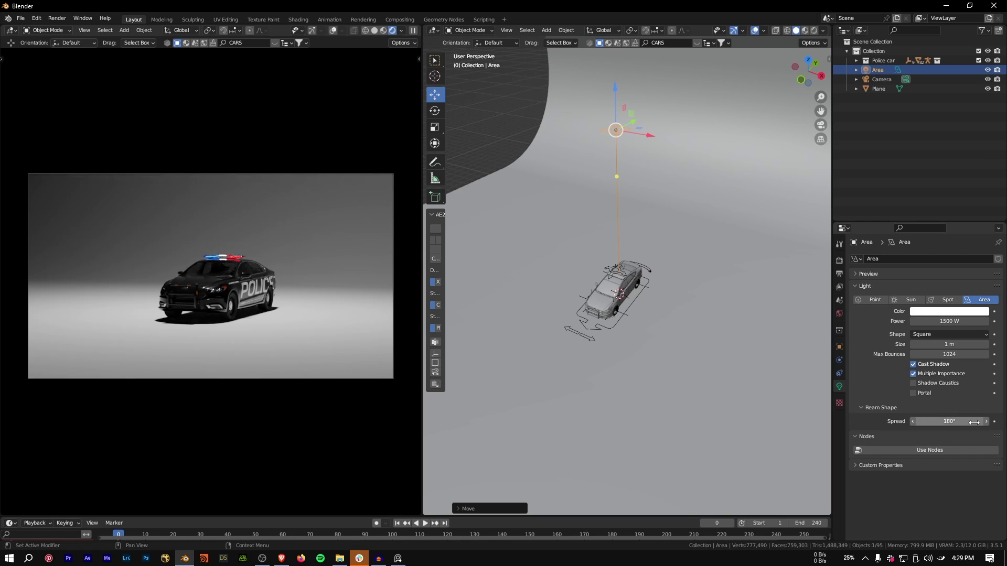
{"action": "left_click_drag", "start_coordinate": [974, 422], "coordinate": [851, 423]}
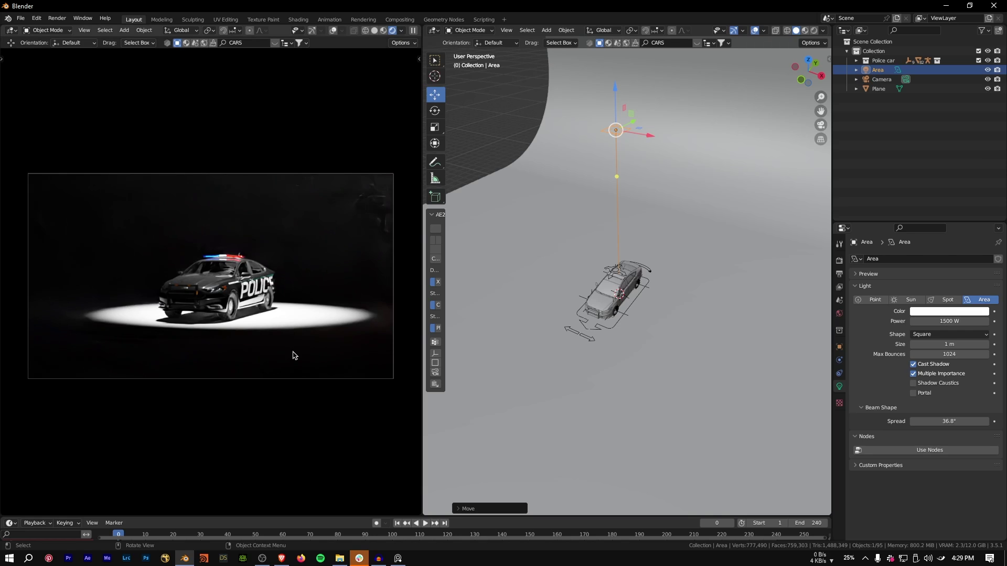
{"action": "left_click", "coordinate": [949, 334]}
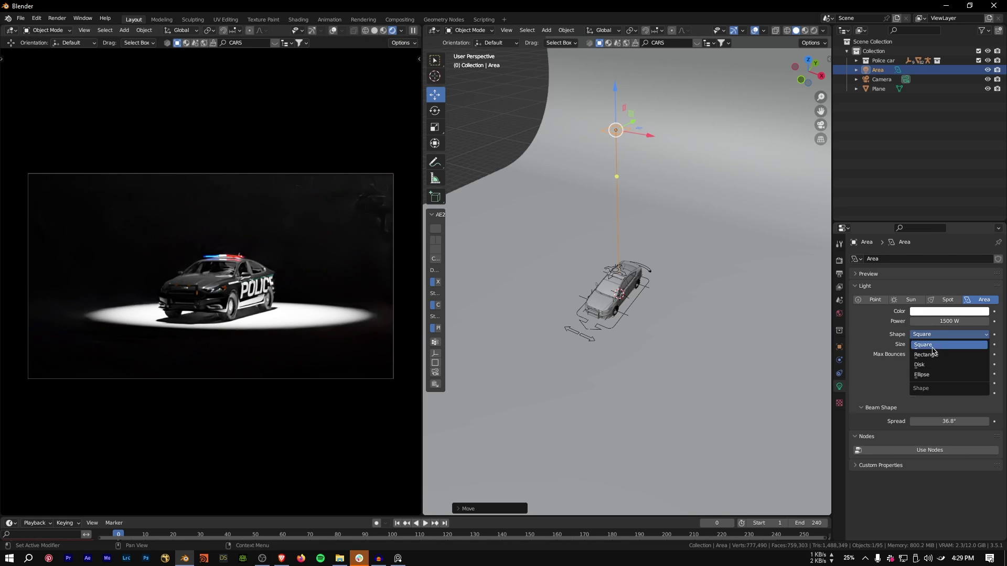
{"action": "left_click", "coordinate": [925, 368]}
{"action": "left_click_drag", "start_coordinate": [949, 421], "coordinate": [945, 421]}
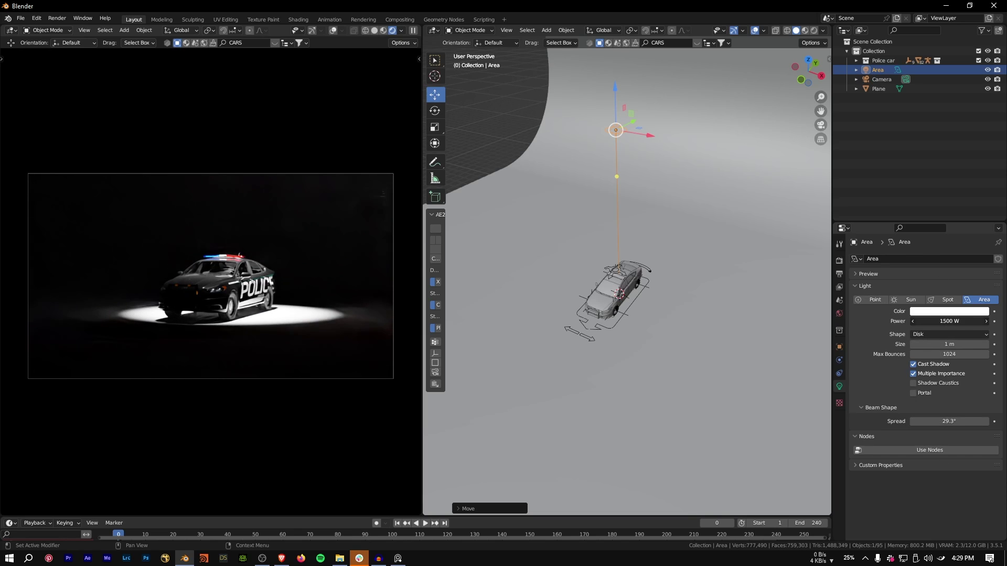
{"action": "left_click", "coordinate": [957, 321]}
Set the light to 500 W, slide it sideways along X, and angle it toward the car
{"action": "key", "text": "Return"}
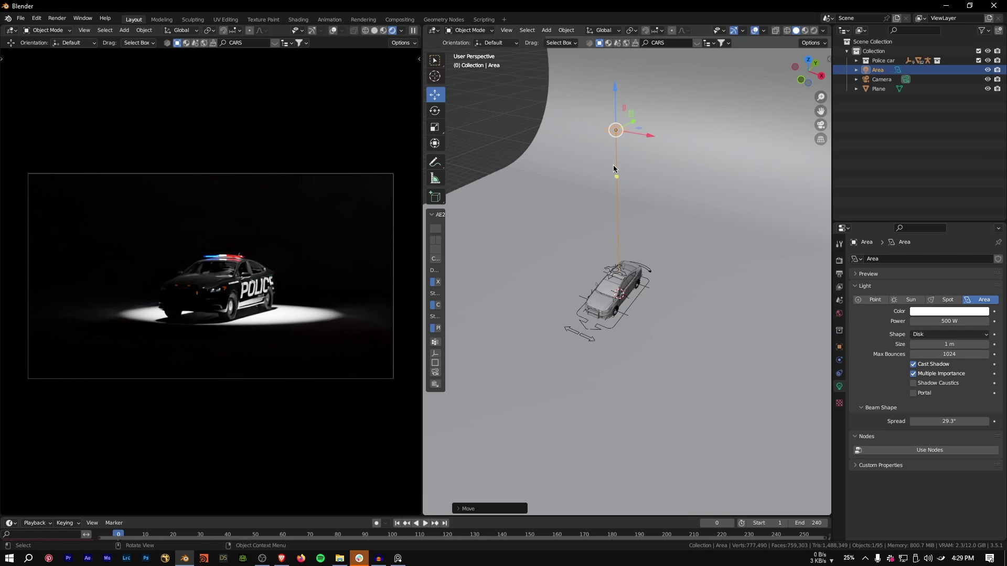
{"action": "left_click_drag", "start_coordinate": [650, 139], "coordinate": [718, 148]}
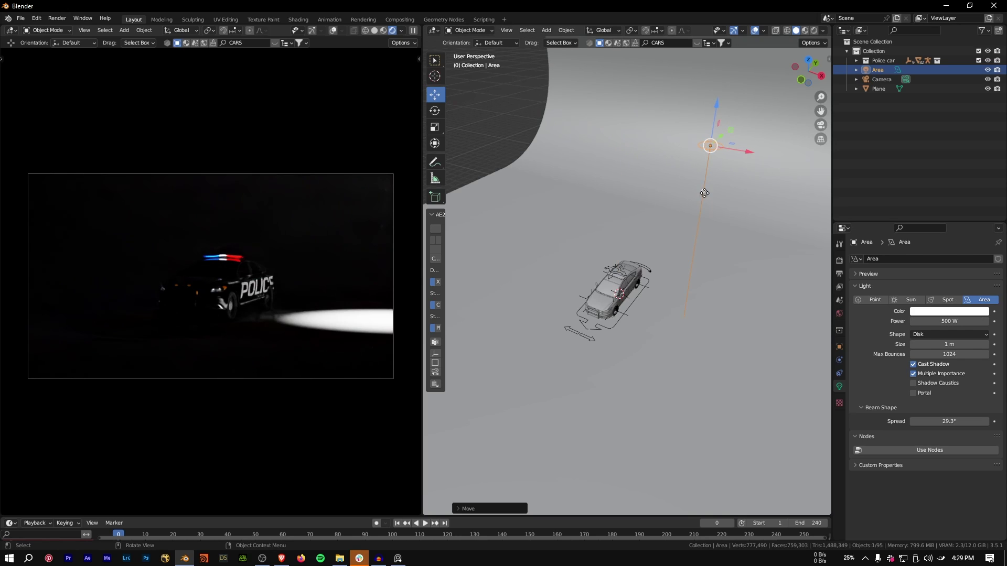
{"action": "left_click_drag", "start_coordinate": [704, 193], "coordinate": [617, 285]}
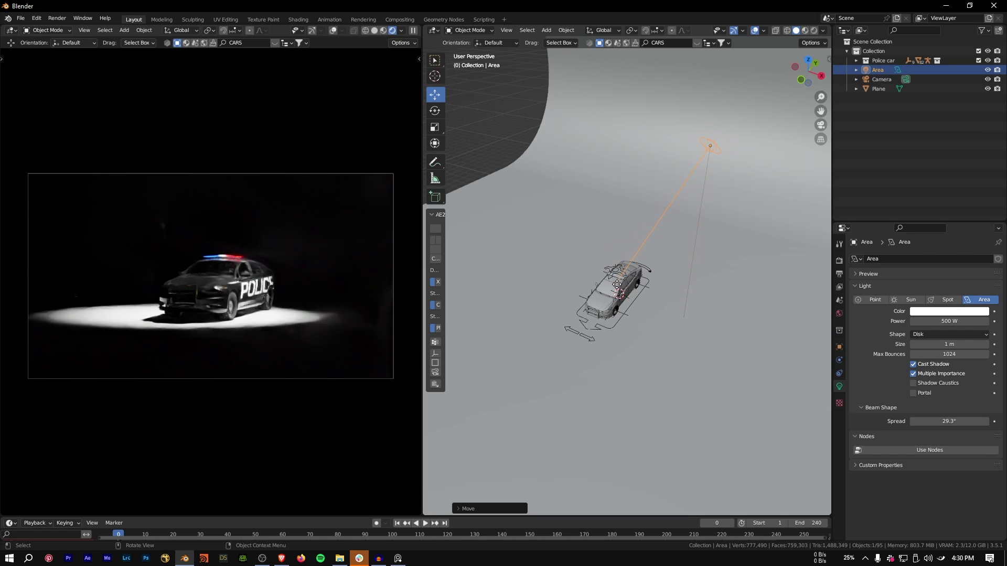
{"action": "middle_click_drag", "start_coordinate": [733, 149], "coordinate": [719, 156]}
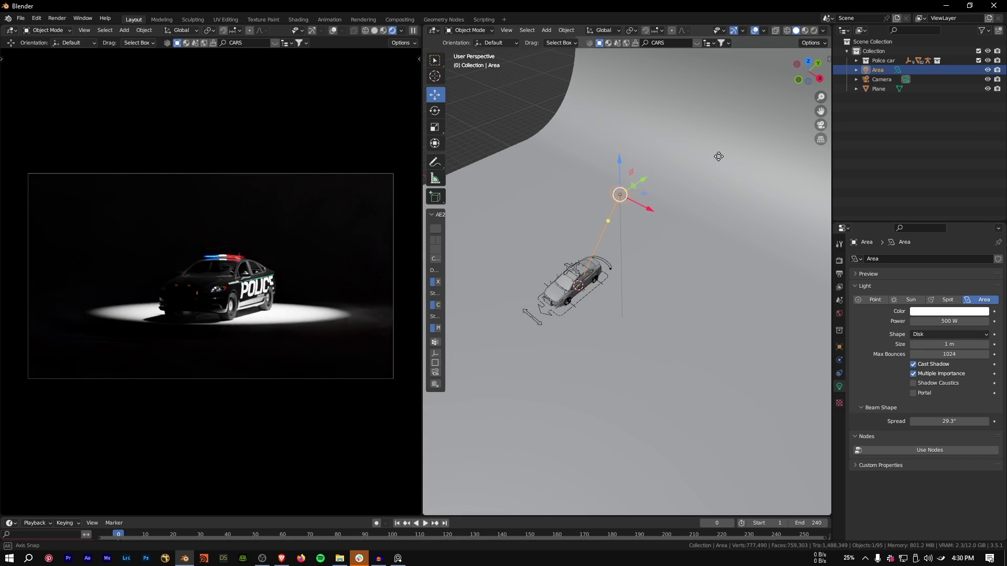
{"action": "left_click_drag", "start_coordinate": [649, 208], "coordinate": [610, 268]}
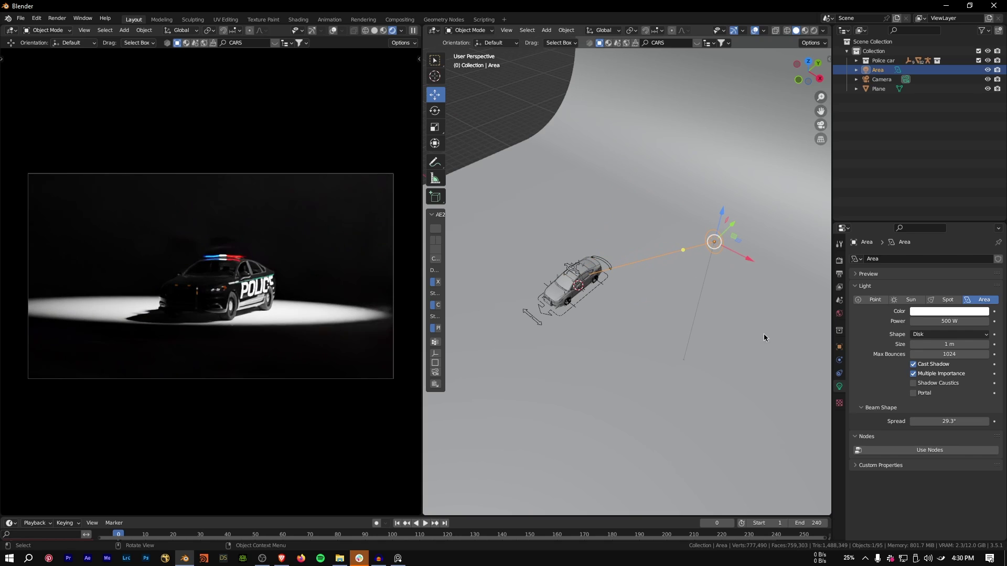
Add a Plain Axes empty and lift it onto the police car's roof
{"action": "key", "text": "shift+a"}
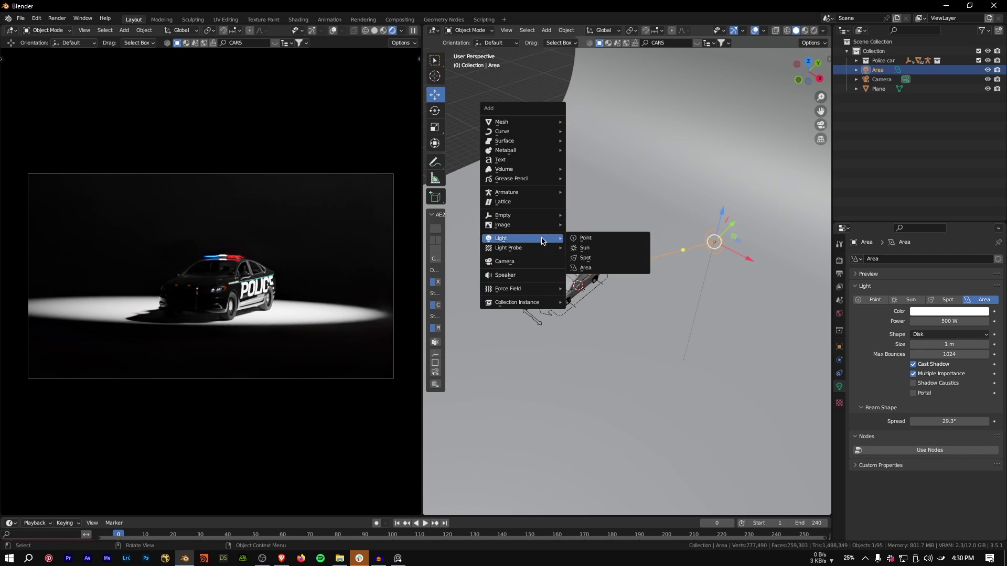
{"action": "mouse_move", "coordinate": [513, 216]}
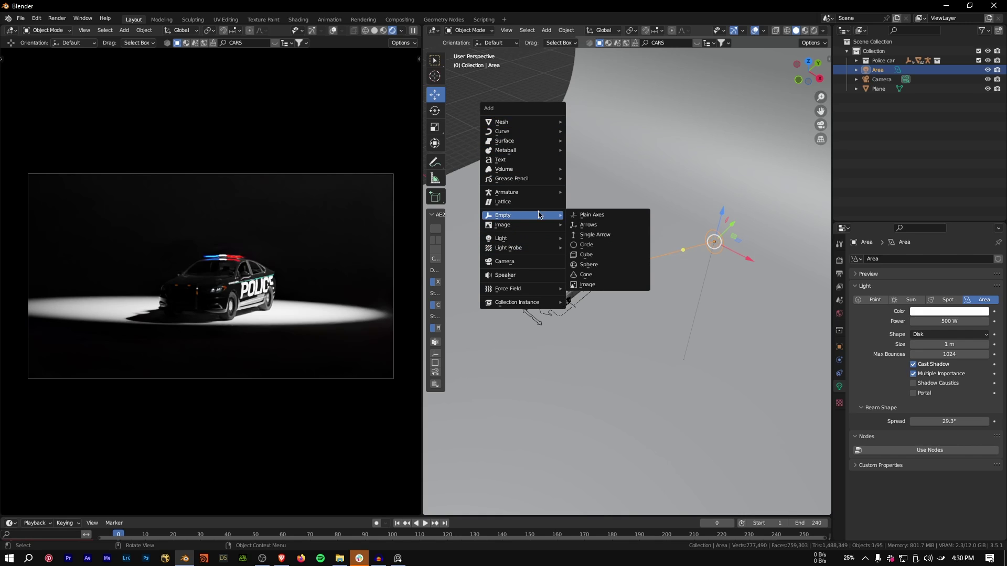
{"action": "left_click", "coordinate": [592, 216]}
{"action": "scroll", "coordinate": [594, 239], "scroll_direction": "up", "scroll_amount": 5}
{"action": "key", "text": "g"}
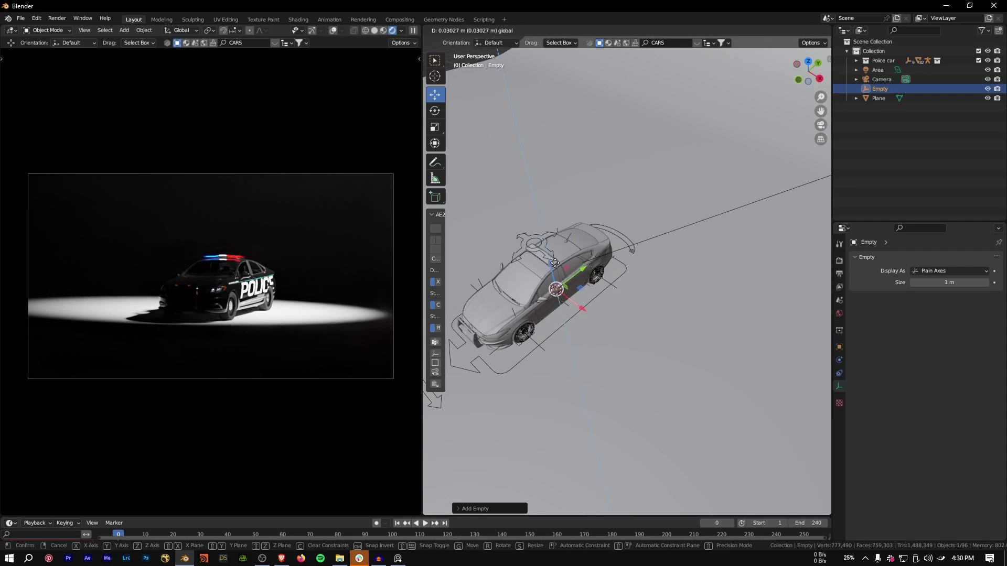
{"action": "left_click_drag", "start_coordinate": [552, 220], "coordinate": [552, 217]}
Resize and nudge the empty into place, then show the area light's Object Constraints
{"action": "key", "text": "s"}
{"action": "left_click", "coordinate": [571, 237]}
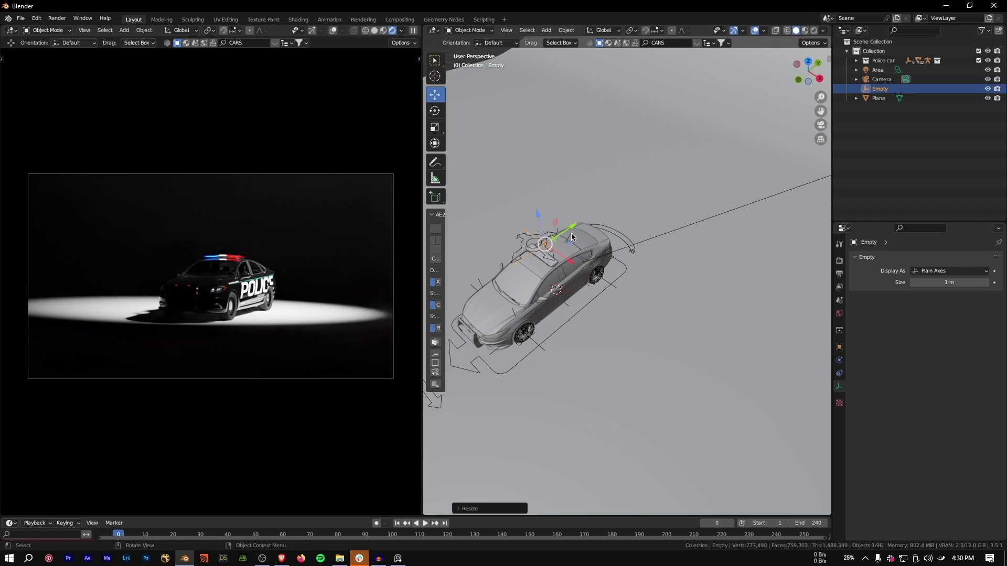
{"action": "key", "text": "g"}
{"action": "left_click", "coordinate": [540, 227]}
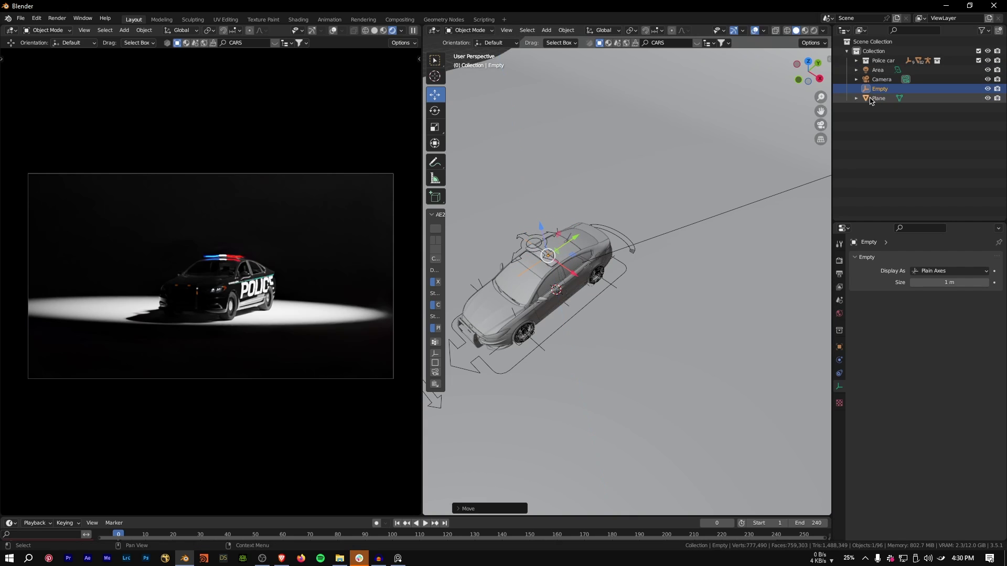
{"action": "left_click", "coordinate": [878, 70]}
{"action": "left_click", "coordinate": [839, 373]}
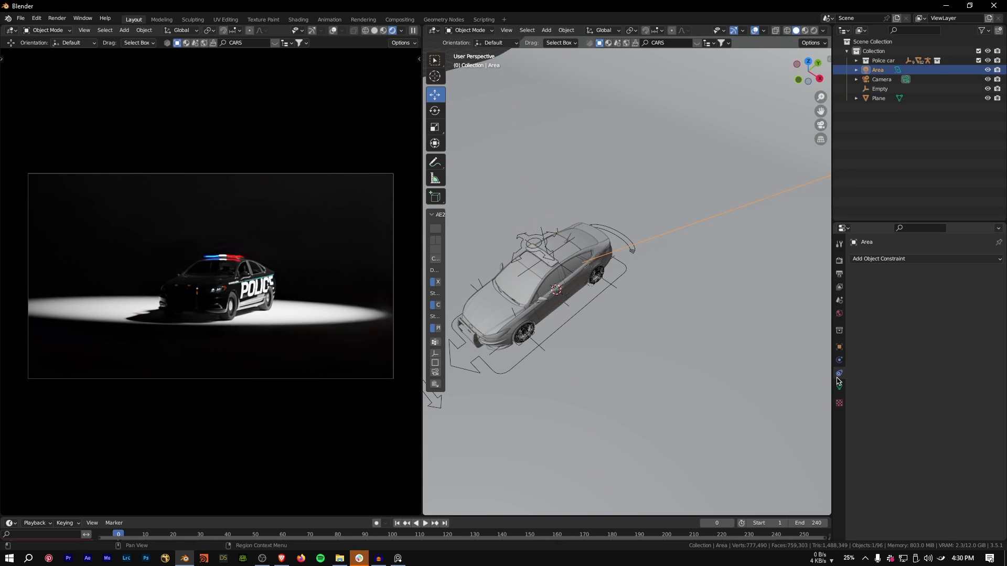
Give the area light a Track To constraint targeting the Empty
{"action": "left_click", "coordinate": [893, 258]}
{"action": "left_click", "coordinate": [909, 324]}
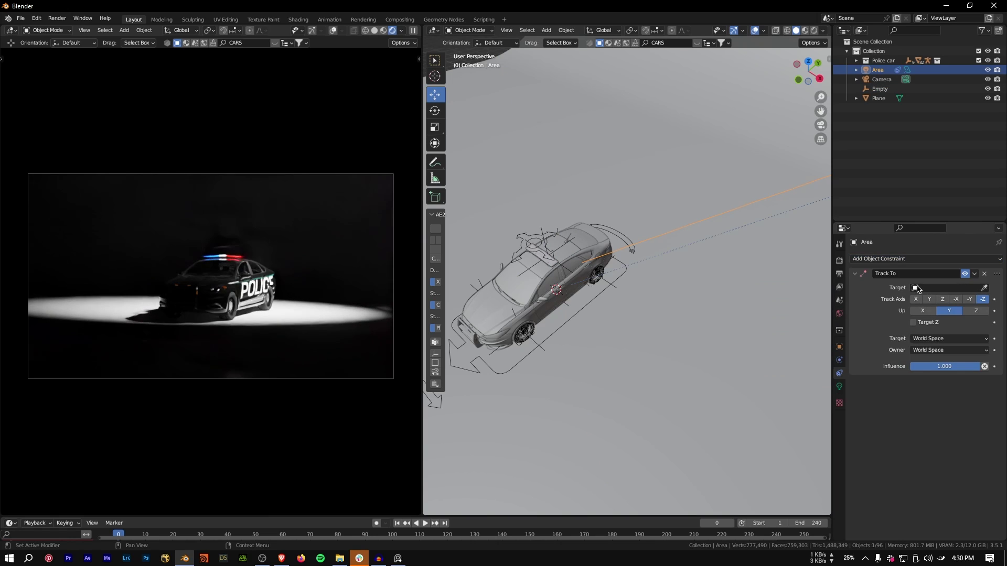
{"action": "left_click", "coordinate": [930, 287]}
{"action": "type", "text": "Em"}
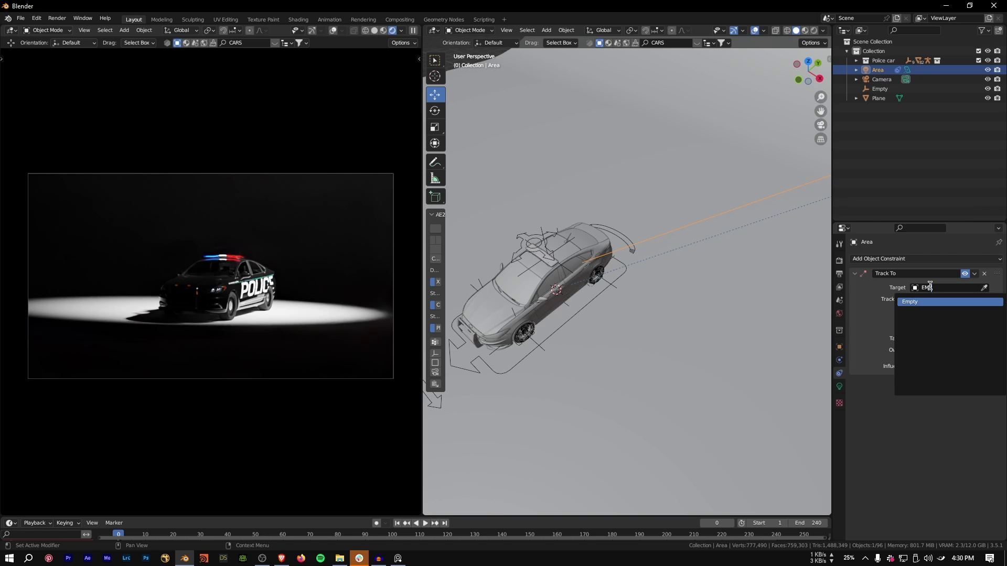
{"action": "type", "text": "PT"}
{"action": "key", "text": "Return"}
Move the light along X and Y to the car's side, then select the Empty
{"action": "scroll", "coordinate": [766, 244], "scroll_direction": "down", "scroll_amount": 5}
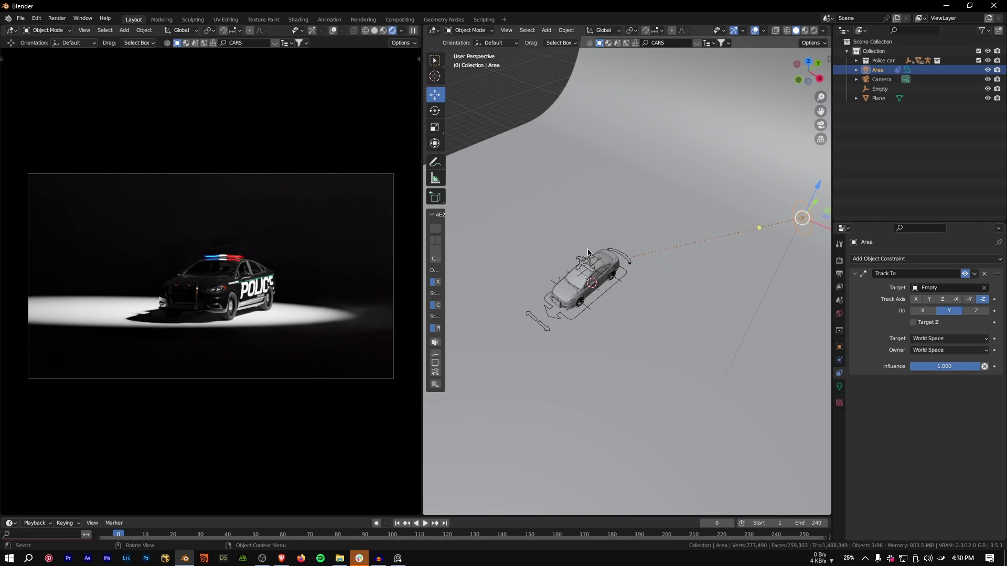
{"action": "key", "text": "g"}
{"action": "key", "text": "x"}
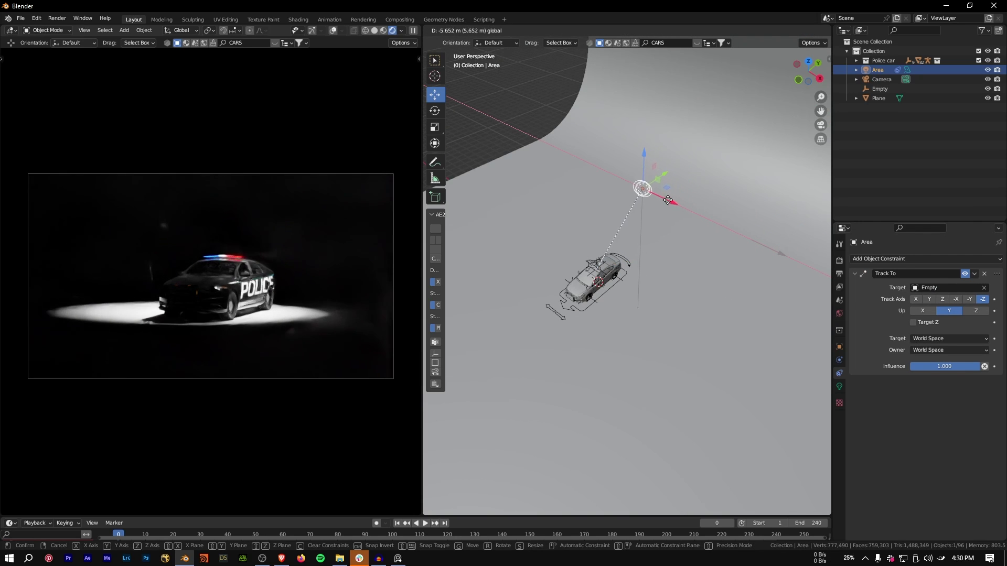
{"action": "left_click", "coordinate": [558, 205]}
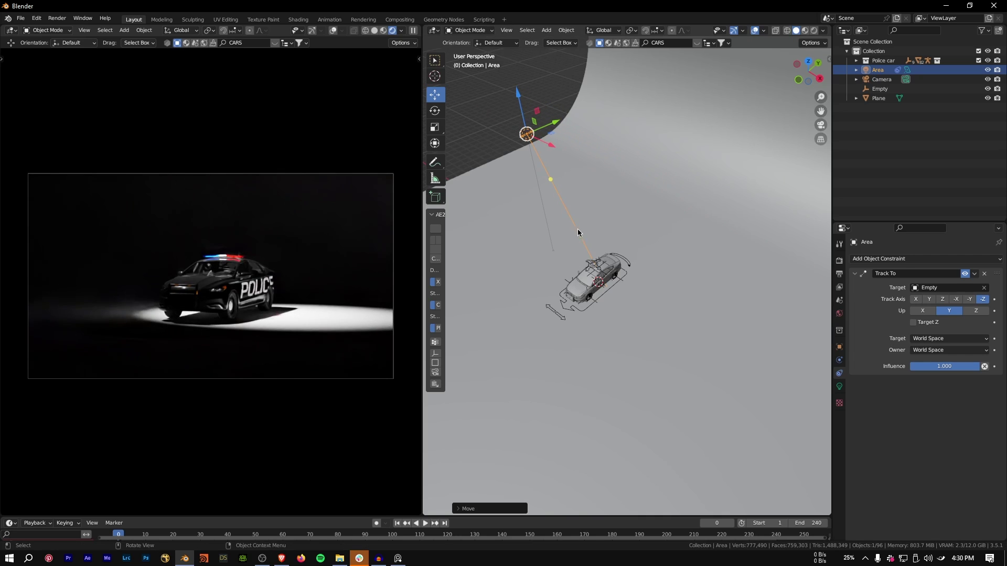
{"action": "left_click_drag", "start_coordinate": [551, 127], "coordinate": [742, 235]}
{"action": "scroll", "coordinate": [609, 280], "scroll_direction": "up", "scroll_amount": 5}
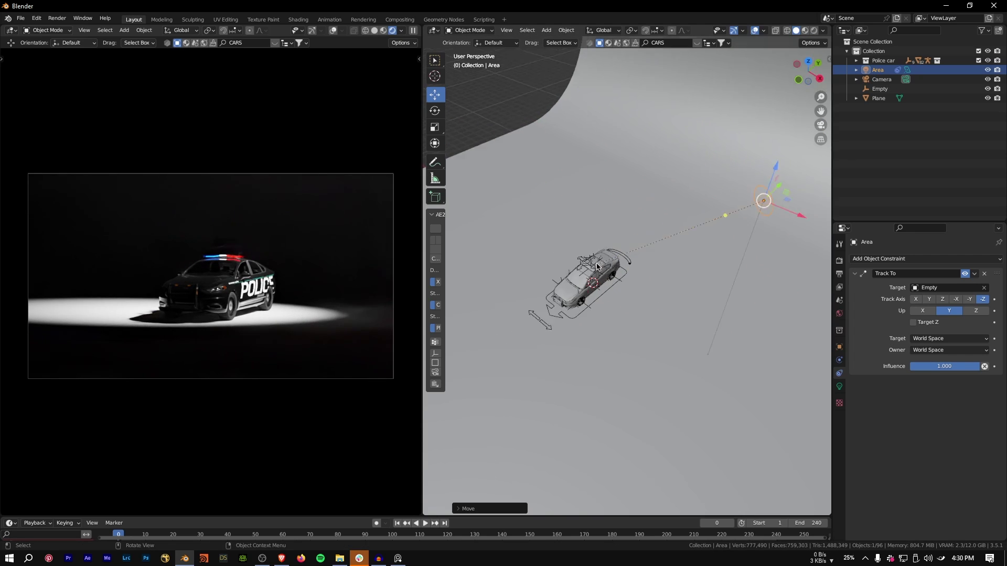
{"action": "left_click", "coordinate": [589, 206]}
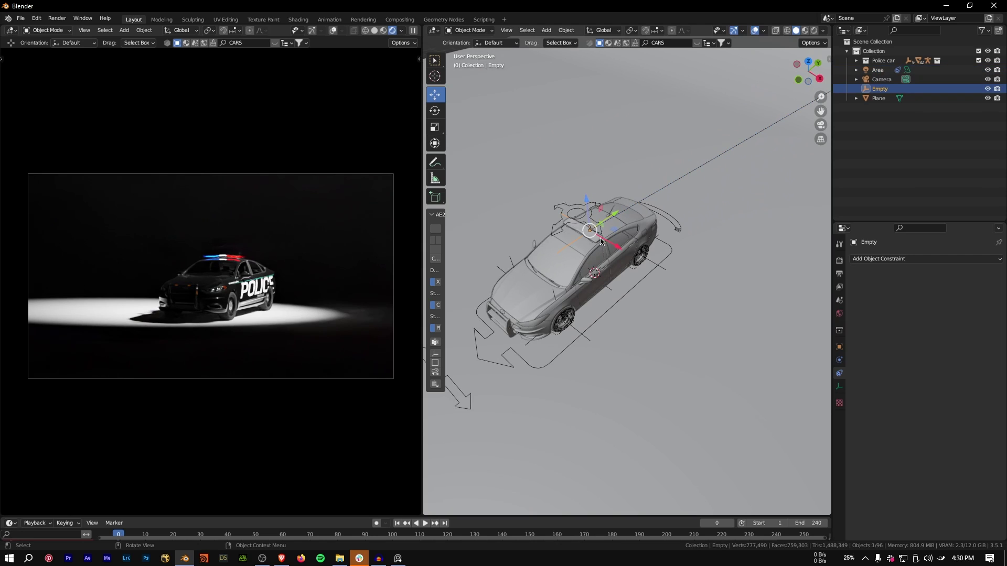
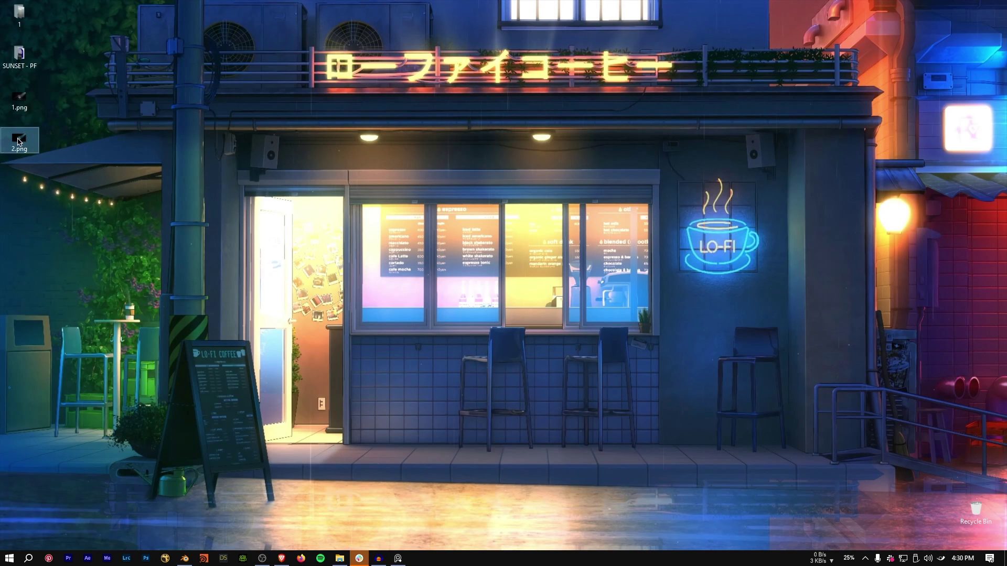
View the 2.png reference render, then return to Blender and orbit lower to see the light and camera
{"action": "double_click", "coordinate": [33, 140]}
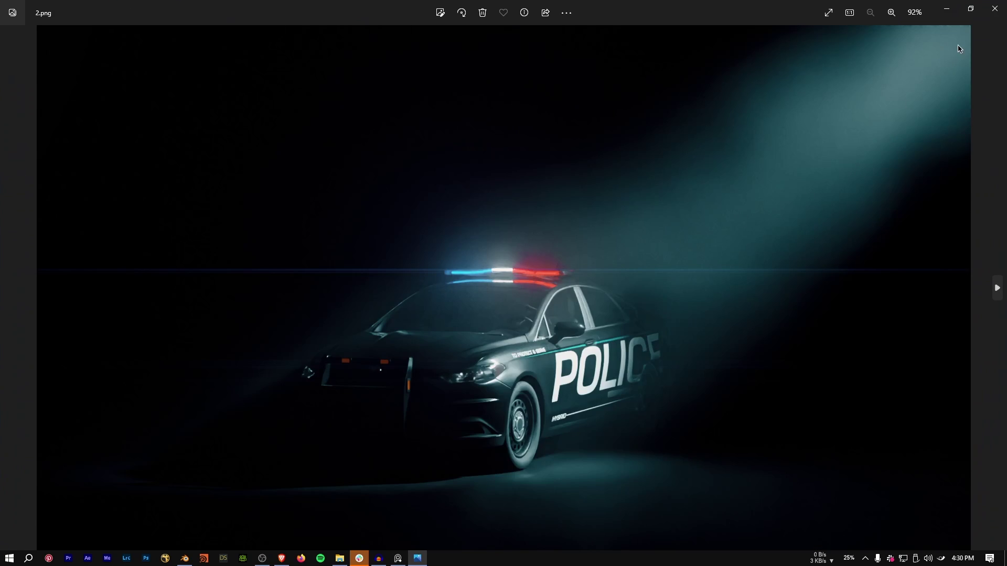
{"action": "left_click", "coordinate": [185, 559]}
{"action": "scroll", "coordinate": [586, 219], "scroll_direction": "down", "scroll_amount": 5}
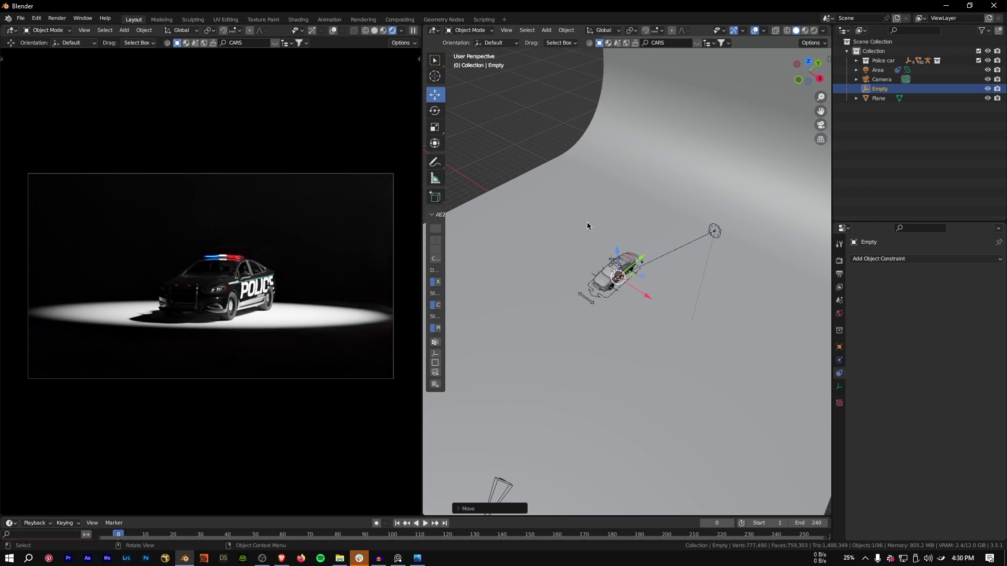
{"action": "middle_click_drag", "start_coordinate": [588, 226], "coordinate": [600, 241]}
Add a new cube and rename it Volume
{"action": "scroll", "coordinate": [601, 243], "scroll_direction": "down", "scroll_amount": 2}
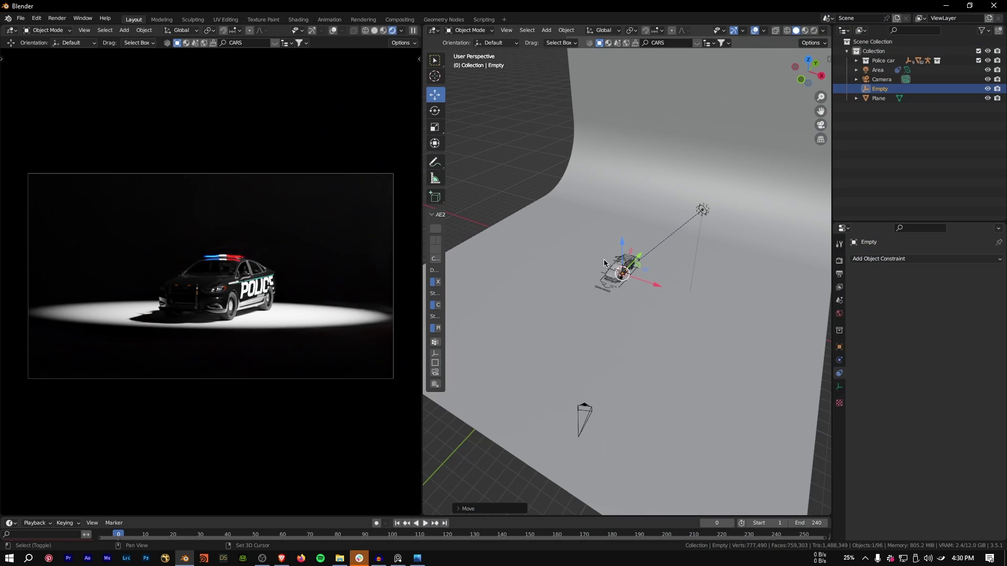
{"action": "key", "text": "shift+a"}
{"action": "mouse_move", "coordinate": [597, 170]}
{"action": "left_click", "coordinate": [658, 169]}
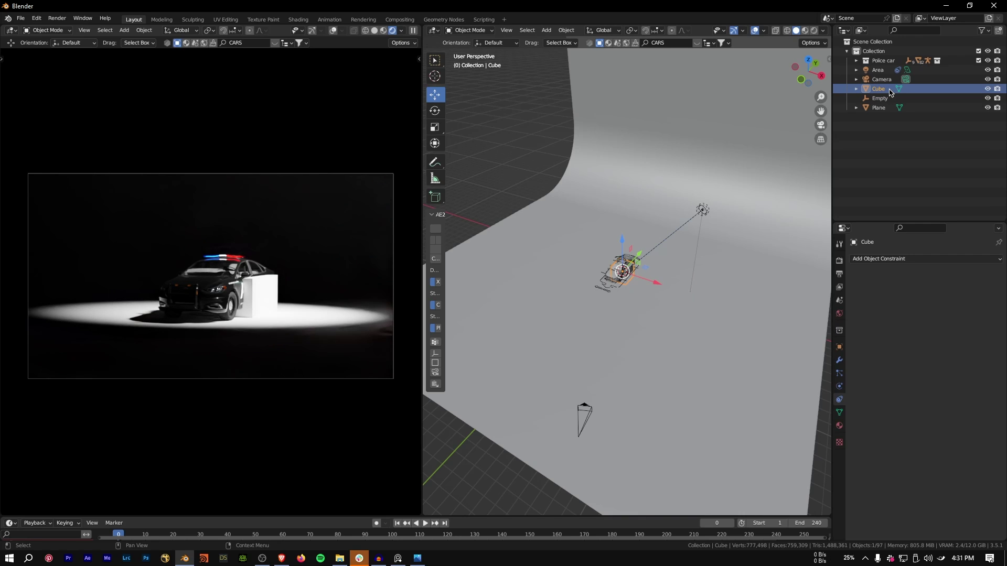
{"action": "double_click", "coordinate": [886, 90]}
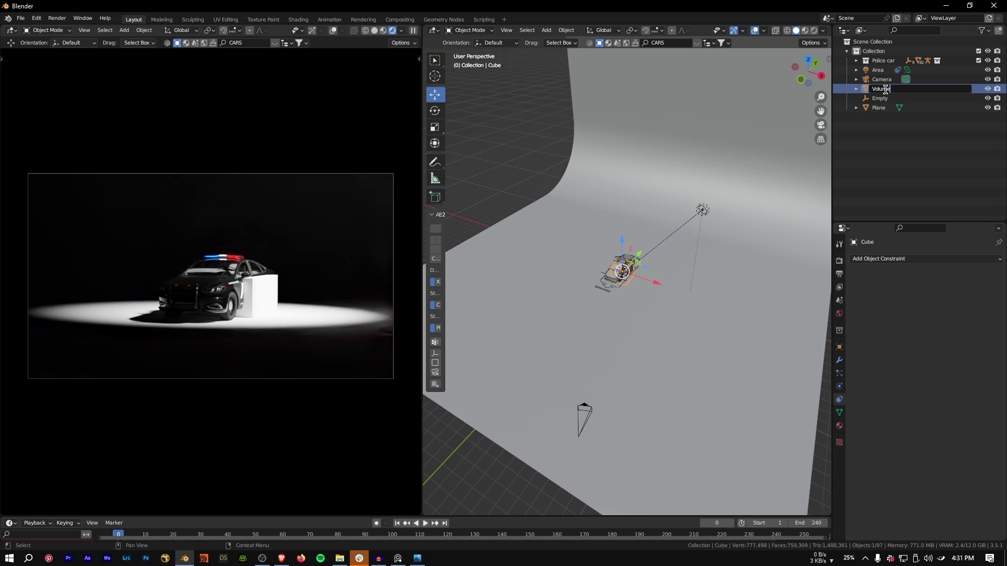
{"action": "key", "text": "Return"}
Scale the Volume cube up to about 29.591 so it encloses the whole scene
{"action": "key", "text": "s"}
{"action": "left_click", "coordinate": [423, 184]}
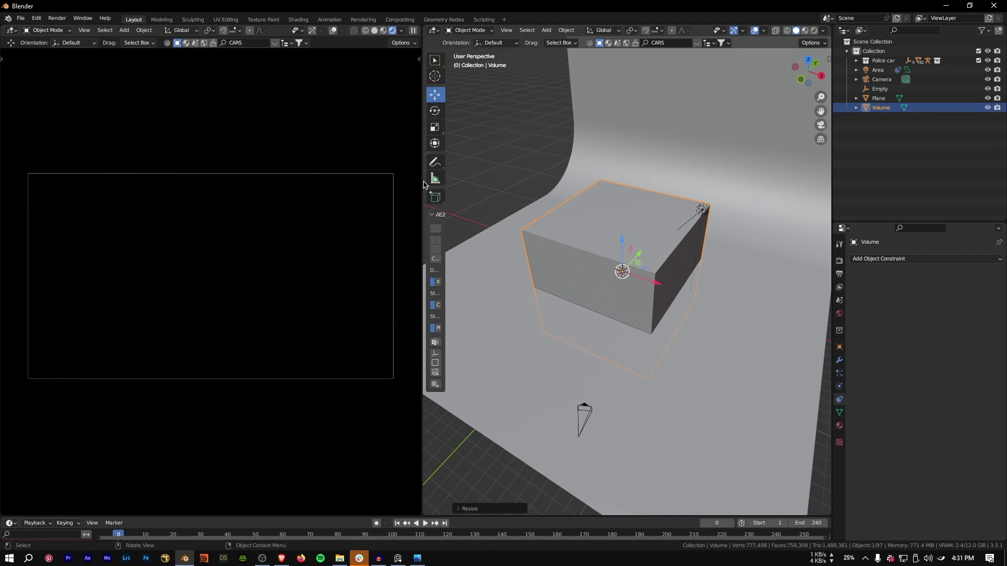
{"action": "key", "text": "s"}
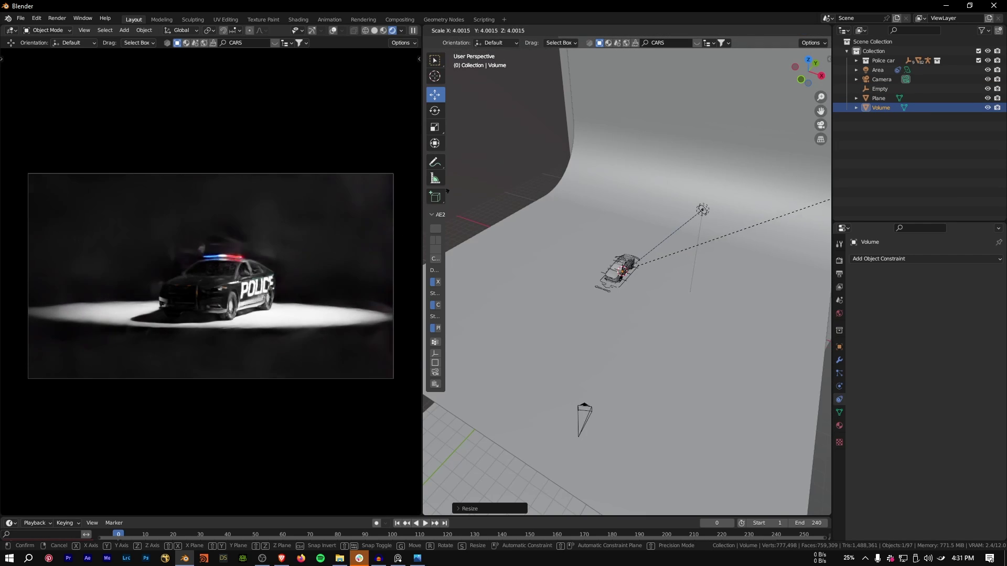
{"action": "left_click", "coordinate": [419, 192]}
{"action": "scroll", "coordinate": [584, 185], "scroll_direction": "down", "scroll_amount": 9}
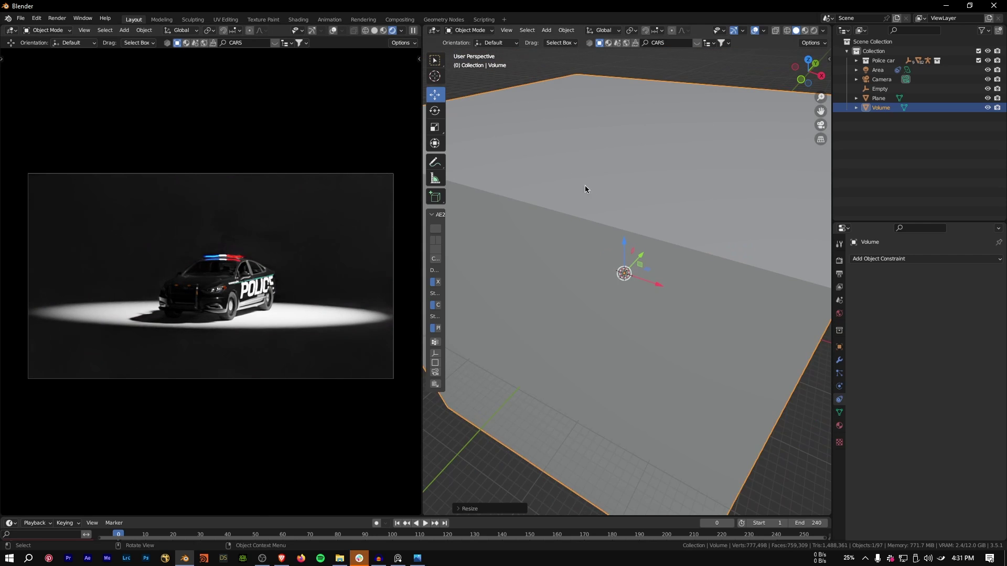
{"action": "scroll", "coordinate": [636, 231], "scroll_direction": "up", "scroll_amount": 2}
{"action": "scroll", "coordinate": [643, 265], "scroll_direction": "up", "scroll_amount": 2}
{"action": "scroll", "coordinate": [643, 268], "scroll_direction": "up", "scroll_amount": 3}
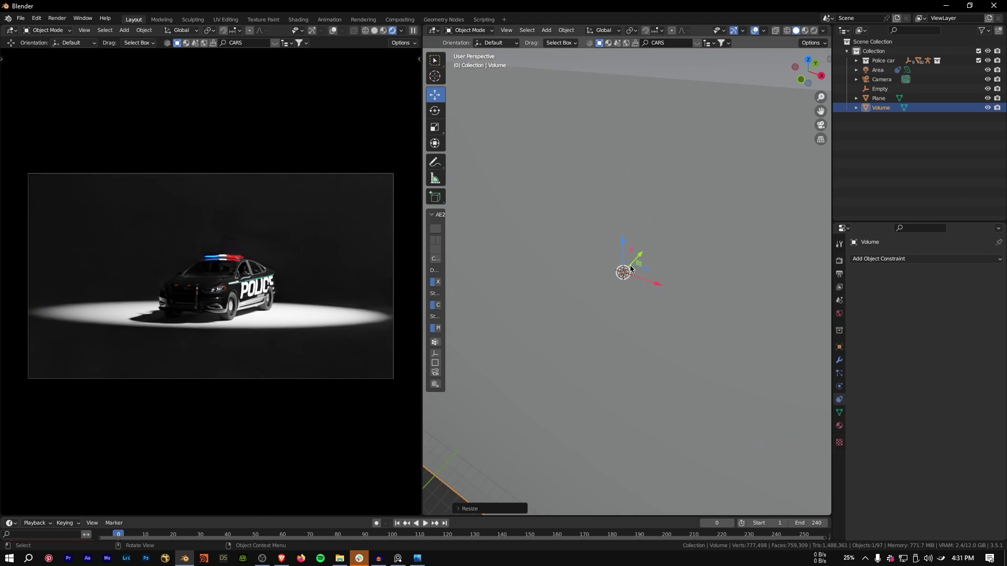
{"action": "scroll", "coordinate": [645, 267], "scroll_direction": "down", "scroll_amount": 4}
{"action": "scroll", "coordinate": [637, 283], "scroll_direction": "up", "scroll_amount": 5}
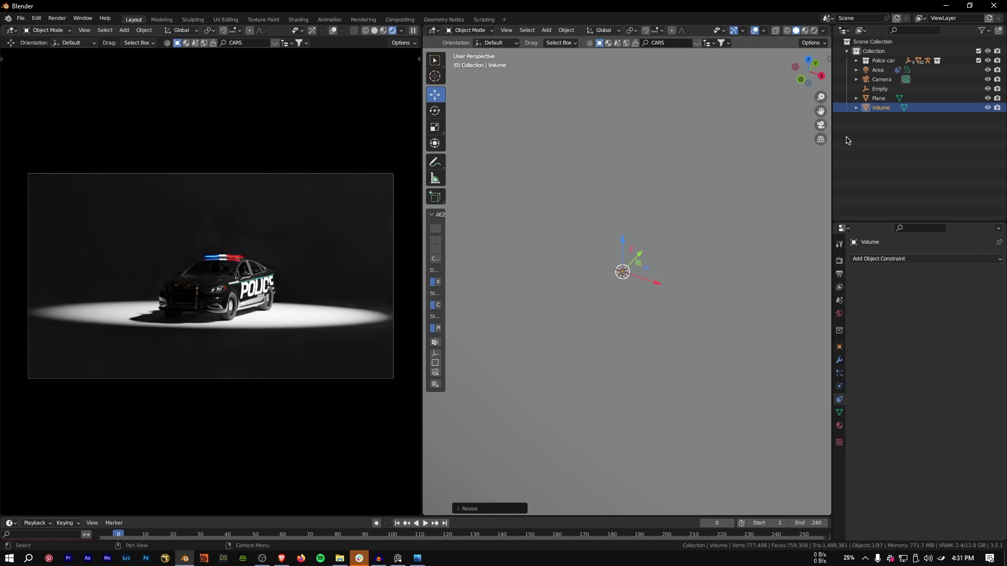
Set the Volume object's viewport Display As option to Wire
{"action": "left_click", "coordinate": [884, 110]}
{"action": "left_click", "coordinate": [839, 347]}
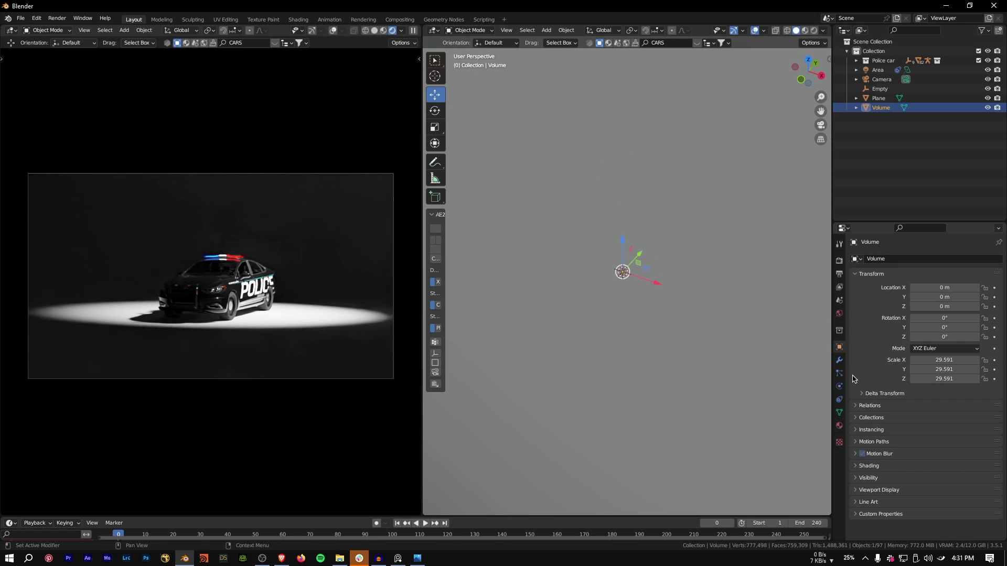
{"action": "left_click", "coordinate": [858, 478]}
{"action": "scroll", "coordinate": [859, 462], "scroll_direction": "down", "scroll_amount": 6}
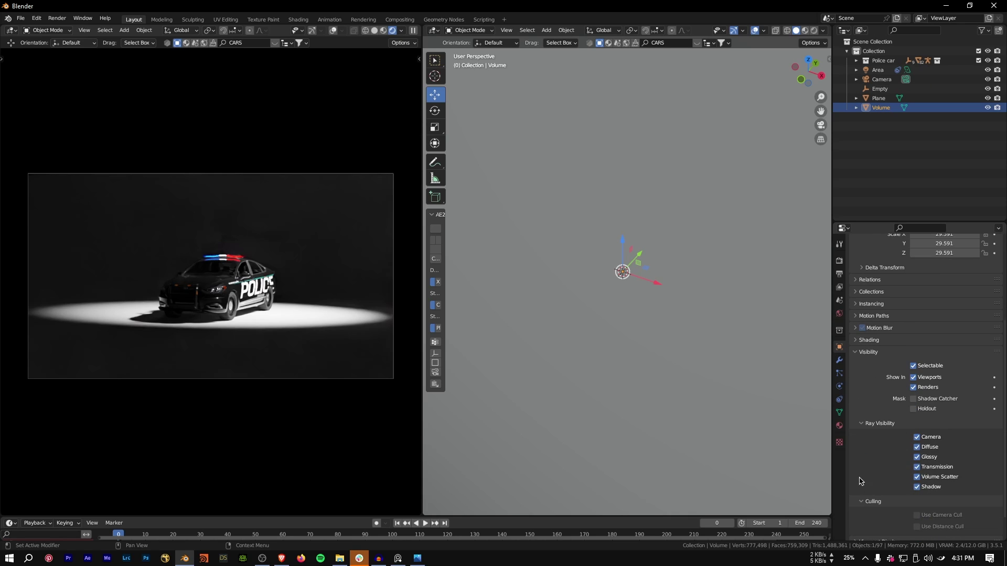
{"action": "scroll", "coordinate": [860, 443], "scroll_direction": "down", "scroll_amount": 5}
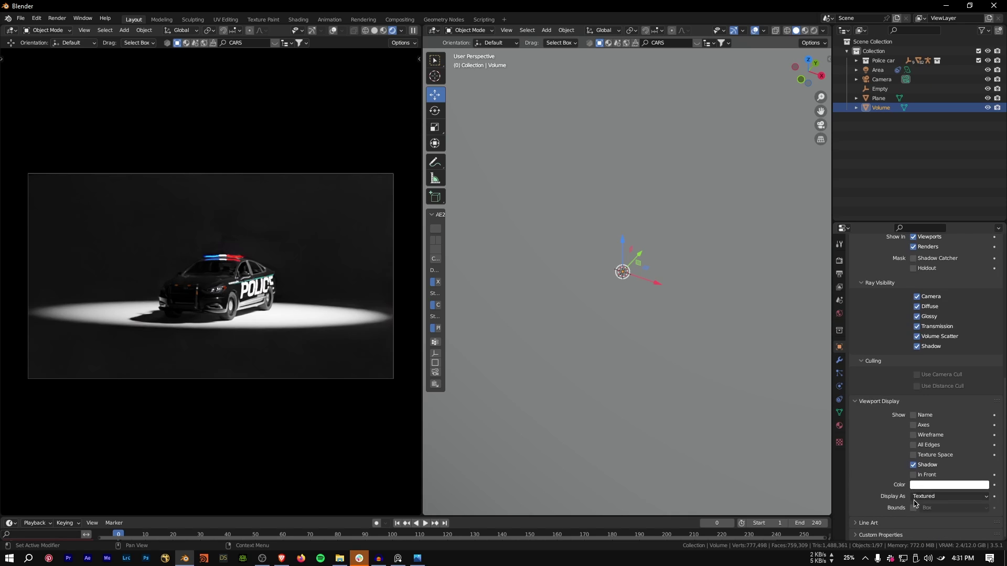
{"action": "left_click", "coordinate": [919, 496]}
{"action": "left_click", "coordinate": [920, 475]}
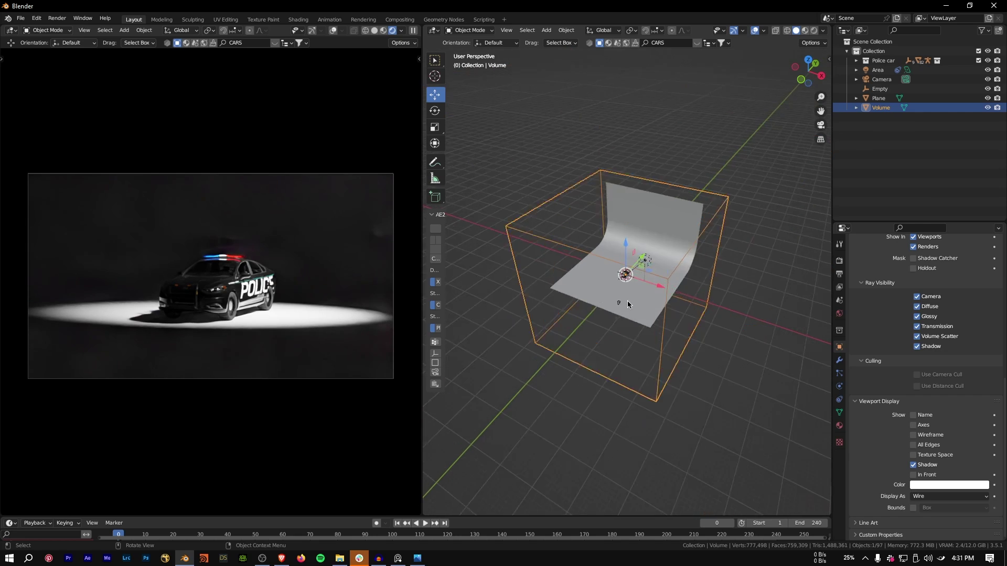
Split the left render area to create a second viewport below it
{"action": "scroll", "coordinate": [628, 300], "scroll_direction": "up", "scroll_amount": 5}
{"action": "scroll", "coordinate": [634, 279], "scroll_direction": "down", "scroll_amount": 5}
{"action": "scroll", "coordinate": [652, 259], "scroll_direction": "up", "scroll_amount": 5}
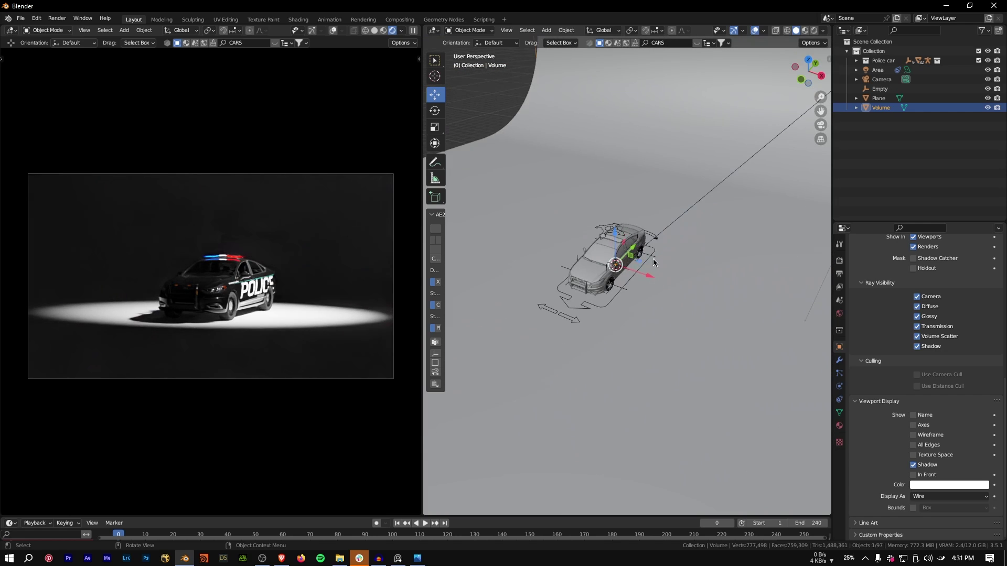
{"action": "scroll", "coordinate": [590, 268], "scroll_direction": "down", "scroll_amount": 5}
{"action": "scroll", "coordinate": [602, 292], "scroll_direction": "up", "scroll_amount": 5}
{"action": "scroll", "coordinate": [592, 270], "scroll_direction": "down", "scroll_amount": 5}
{"action": "scroll", "coordinate": [629, 279], "scroll_direction": "up", "scroll_amount": 5}
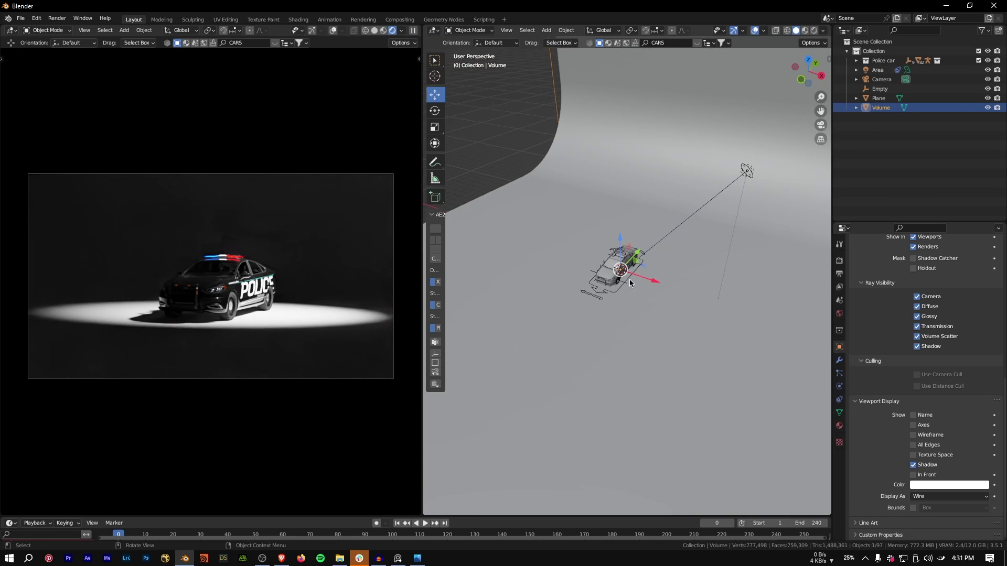
{"action": "scroll", "coordinate": [604, 240], "scroll_direction": "down", "scroll_amount": 1}
{"action": "scroll", "coordinate": [604, 239], "scroll_direction": "down", "scroll_amount": 5}
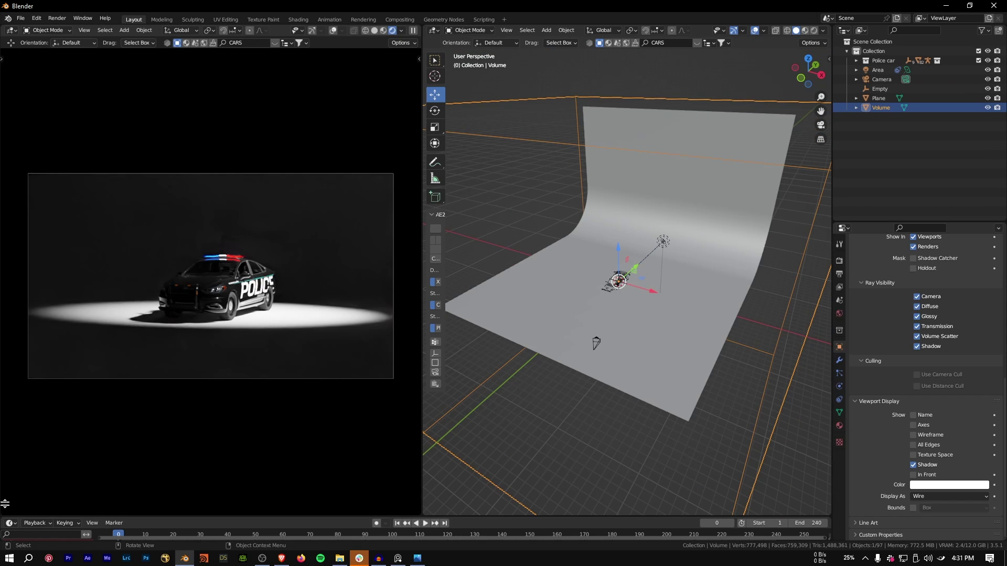
{"action": "mouse_move", "coordinate": [5, 504]}
{"action": "left_mouse_down"}
{"action": "mouse_move", "coordinate": [21, 320]}
{"action": "mouse_move", "coordinate": [32, 301]}
{"action": "left_mouse_up"}
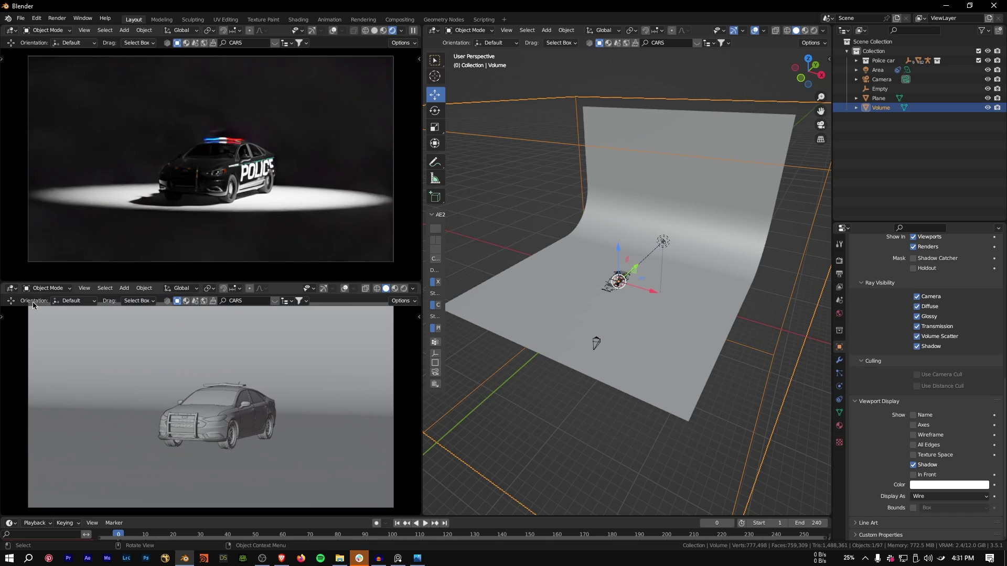
{"action": "left_click", "coordinate": [11, 288]}
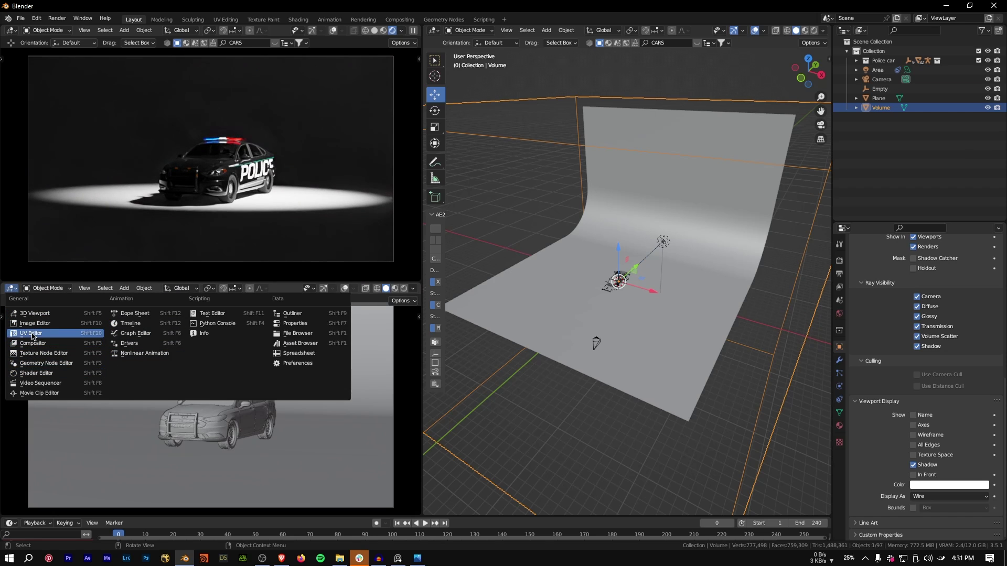
Make the new area a Shader Editor and give Volume a new material without Principled BSDF
{"action": "left_click", "coordinate": [33, 374]}
{"action": "left_click", "coordinate": [236, 288]}
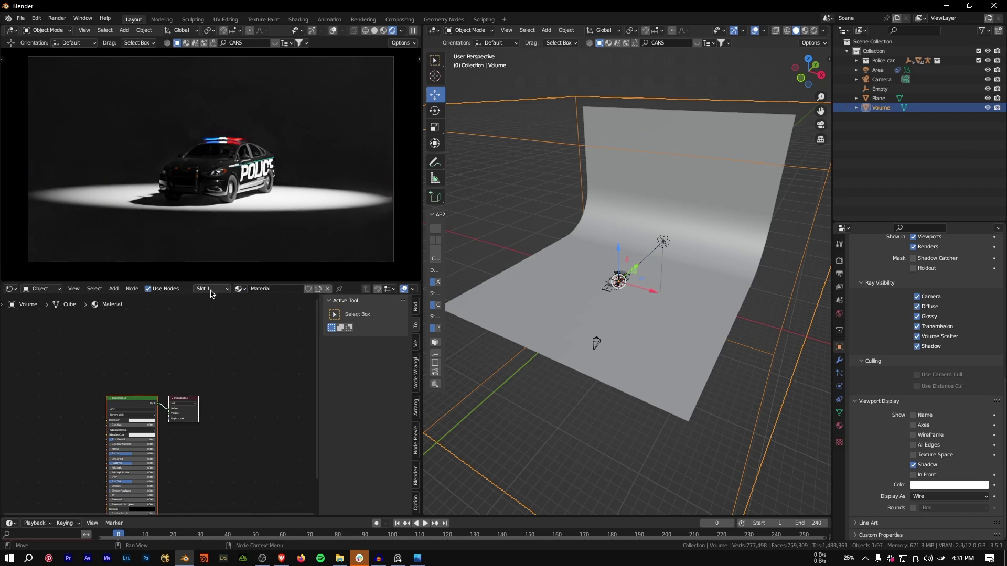
{"action": "scroll", "coordinate": [204, 366], "scroll_direction": "up", "scroll_amount": 5}
{"action": "left_click", "coordinate": [189, 355]}
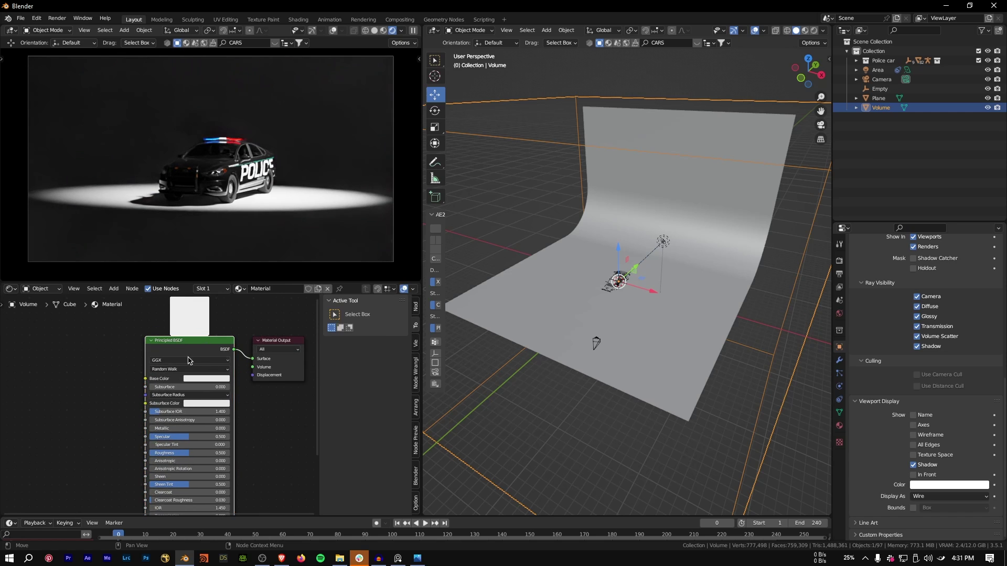
{"action": "key", "text": "x"}
{"action": "left_click_drag", "start_coordinate": [266, 344], "coordinate": [235, 352]}
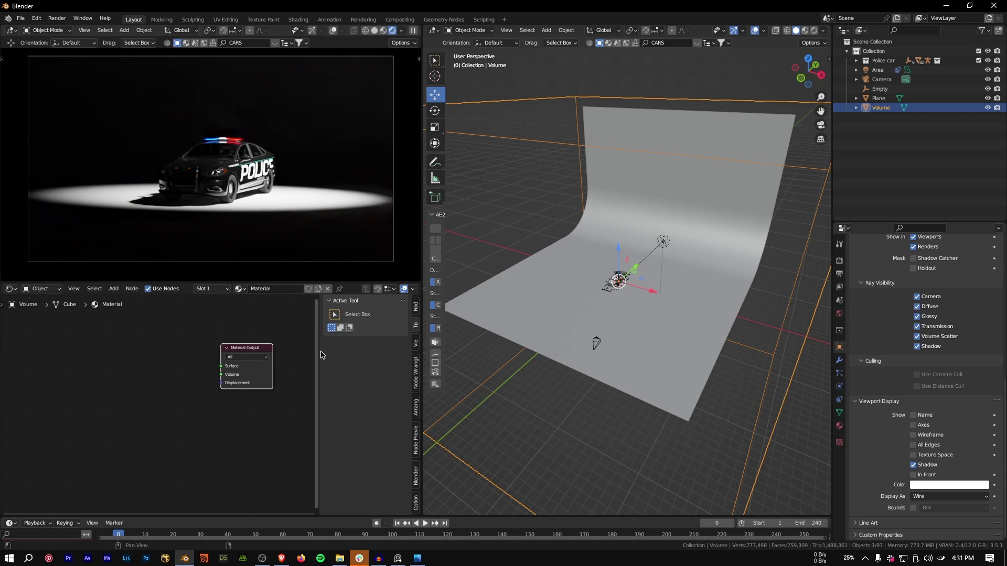
{"action": "key", "text": "n"}
Add a Volume Scatter node and wire it to the Material Output's Volume input
{"action": "key", "text": "shift+a"}
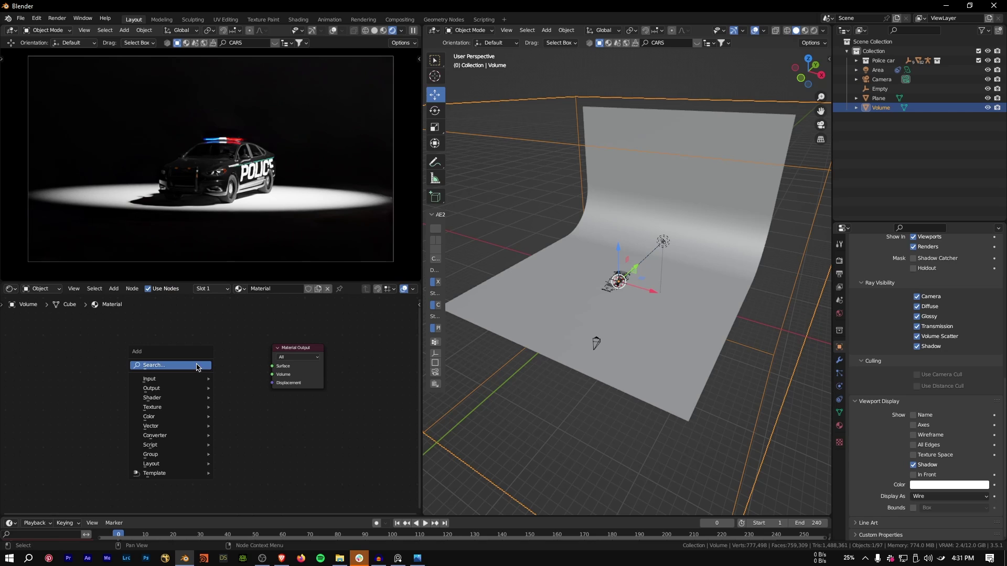
{"action": "left_click", "coordinate": [191, 364]}
{"action": "type", "text": "volume"}
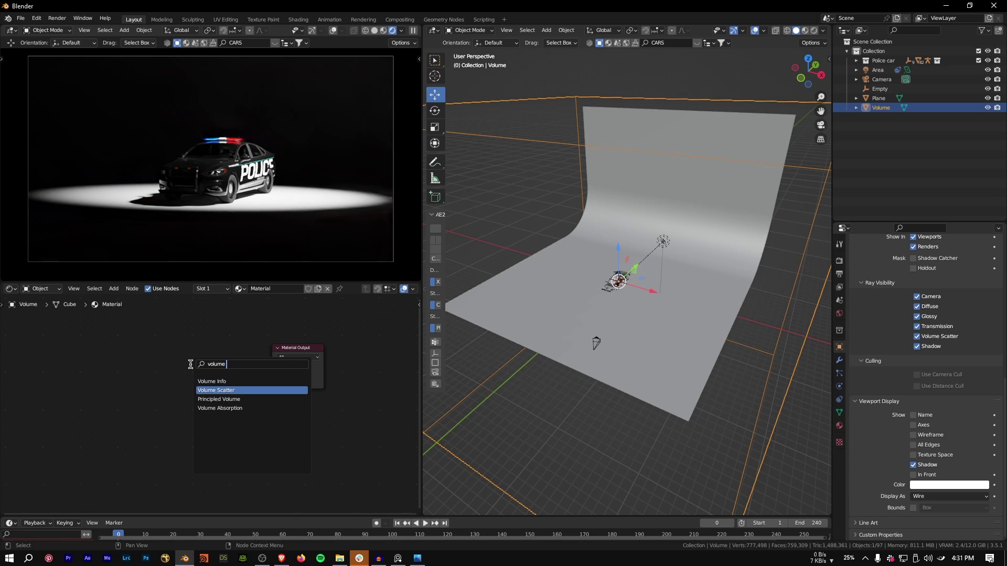
{"action": "left_click", "coordinate": [220, 390]}
{"action": "left_click", "coordinate": [243, 367]}
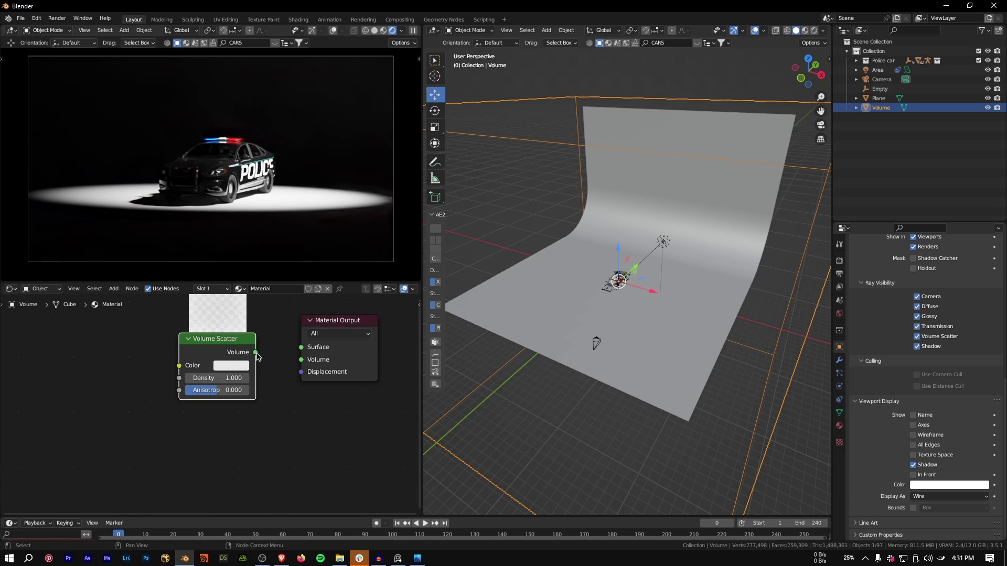
{"action": "left_click_drag", "start_coordinate": [256, 353], "coordinate": [301, 360]}
{"action": "left_click_drag", "start_coordinate": [332, 321], "coordinate": [321, 329]}
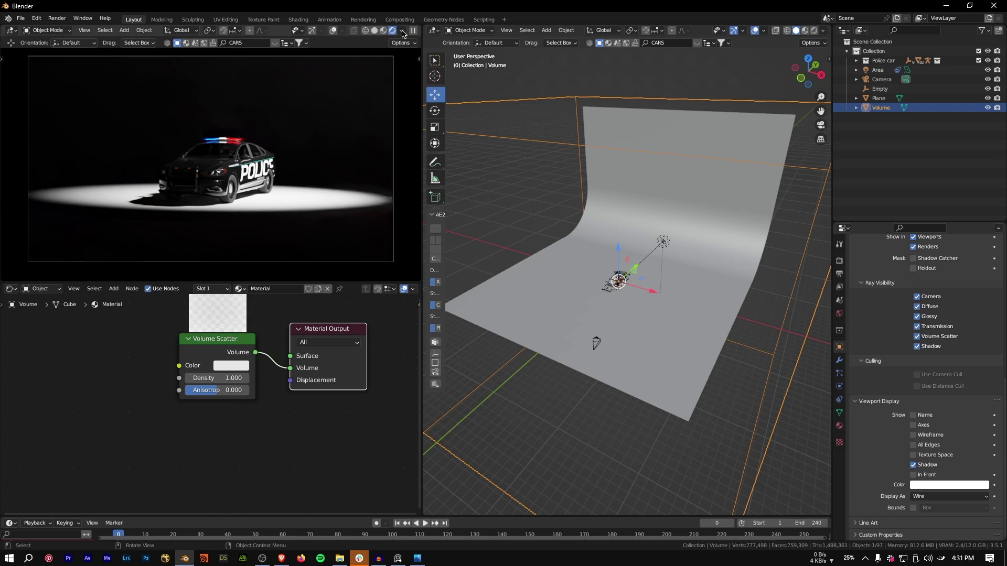
Set the Volume Scatter density to 0.1 and check the rendered preview
{"action": "left_click", "coordinate": [375, 31]}
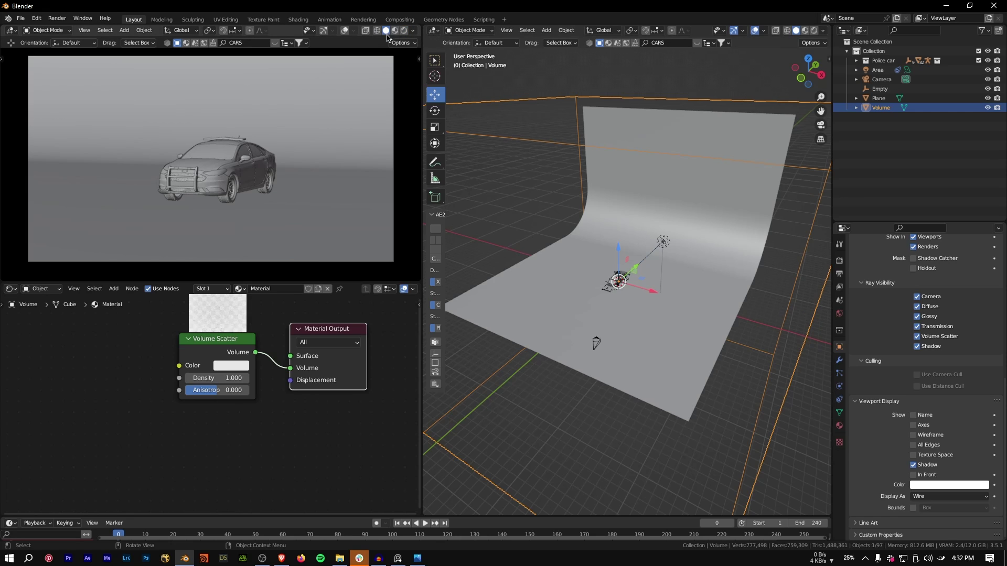
{"action": "left_click", "coordinate": [404, 32]}
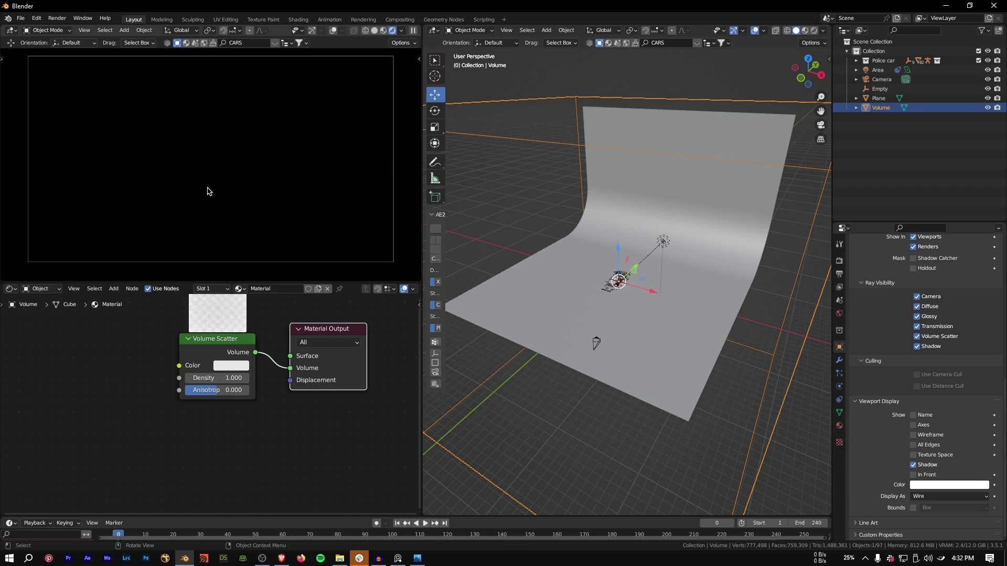
{"action": "left_click", "coordinate": [224, 377]}
{"action": "type", "text": "0.1"}
{"action": "key", "text": "Return"}
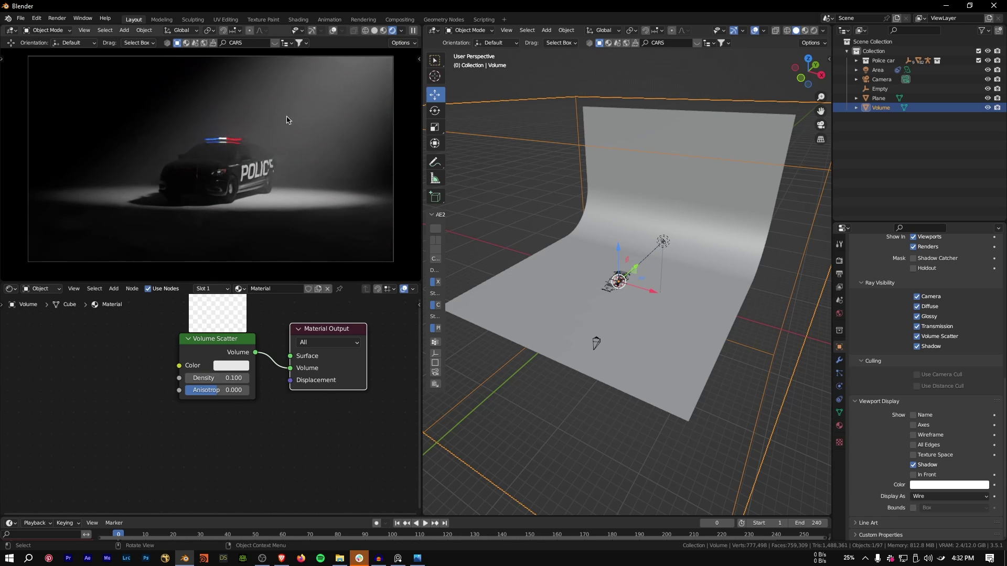
{"action": "scroll", "coordinate": [629, 285], "scroll_direction": "up", "scroll_amount": 5}
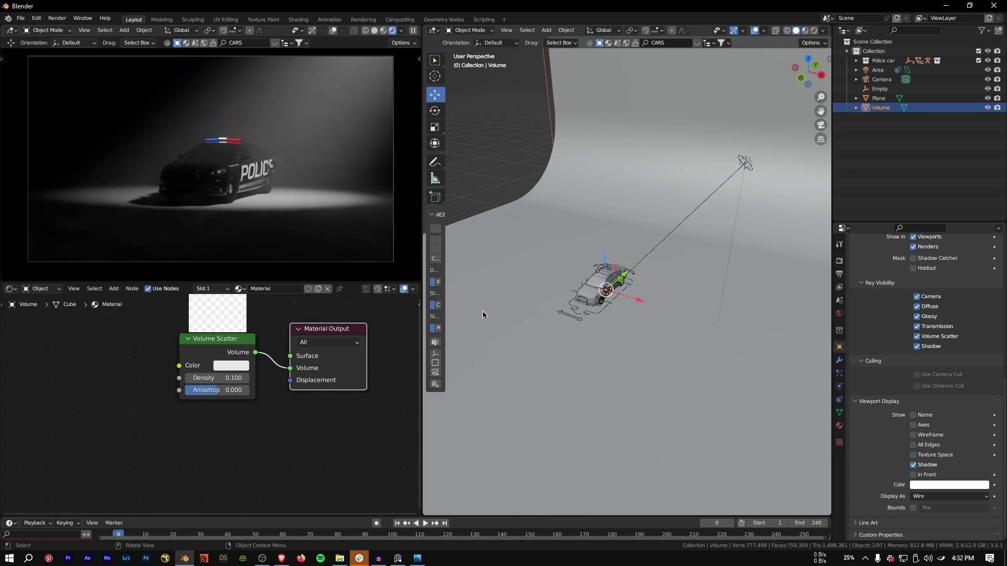
Move the area light and set its beam spread to 10.5°
{"action": "left_click", "coordinate": [750, 161]}
{"action": "middle_click_drag", "start_coordinate": [742, 186], "coordinate": [709, 212]}
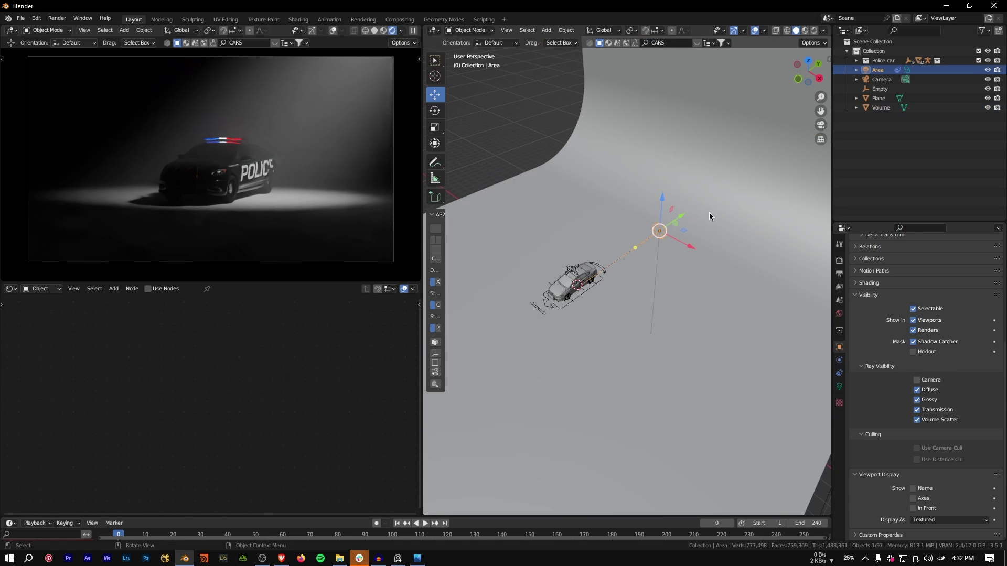
{"action": "left_click_drag", "start_coordinate": [682, 218], "coordinate": [690, 261]}
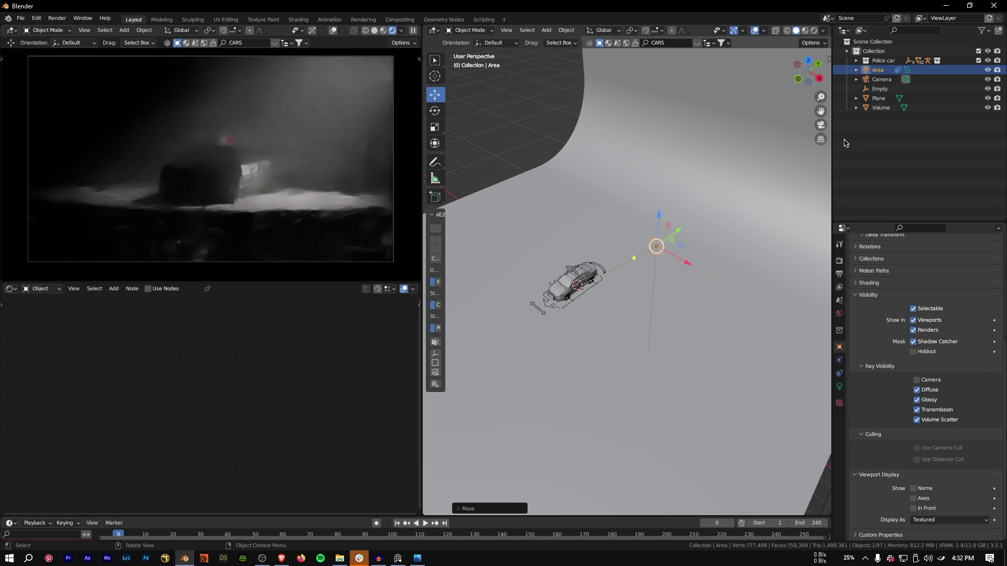
{"action": "left_click", "coordinate": [839, 386]}
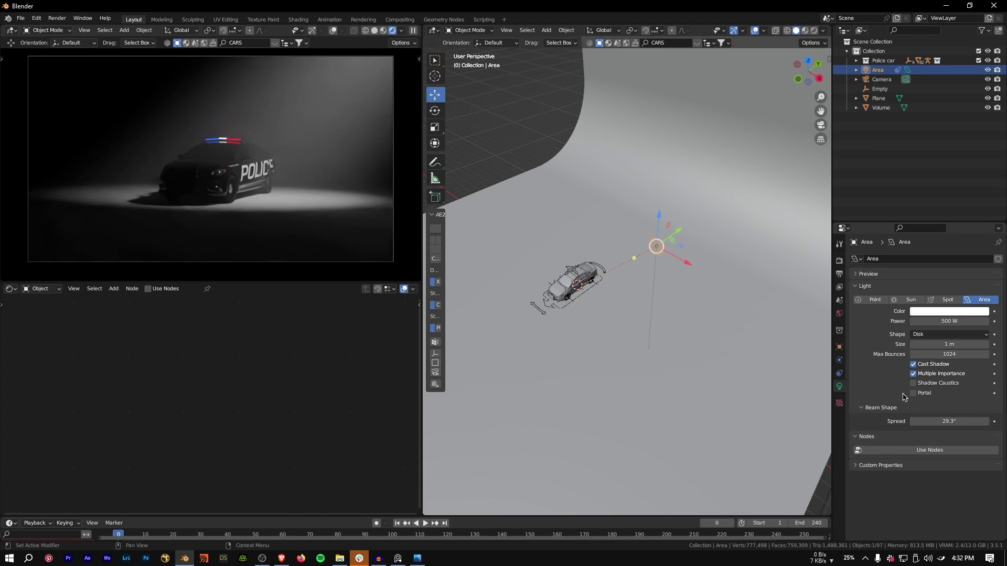
{"action": "left_click_drag", "start_coordinate": [967, 425], "coordinate": [923, 424]}
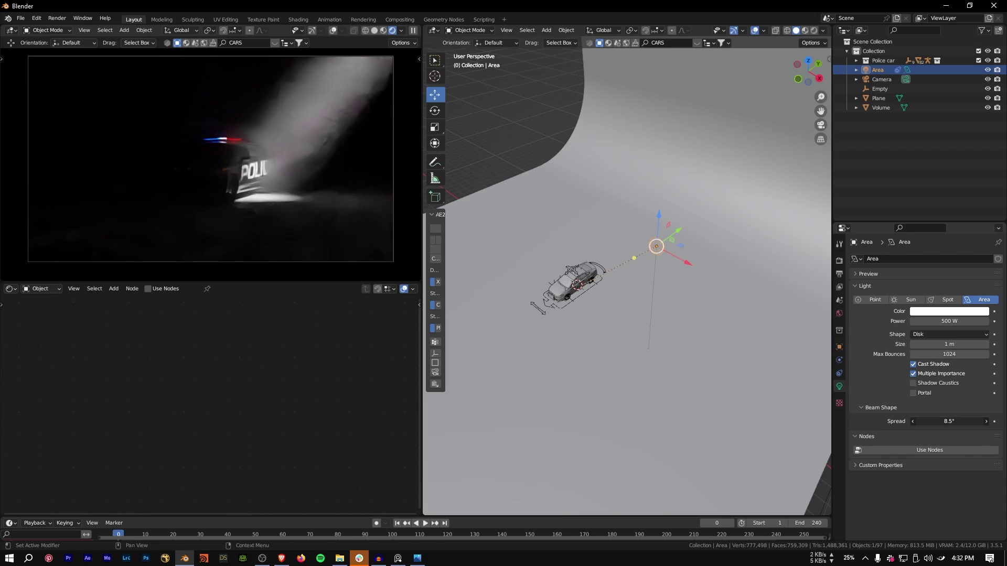
{"action": "left_click_drag", "start_coordinate": [953, 421], "coordinate": [965, 421]}
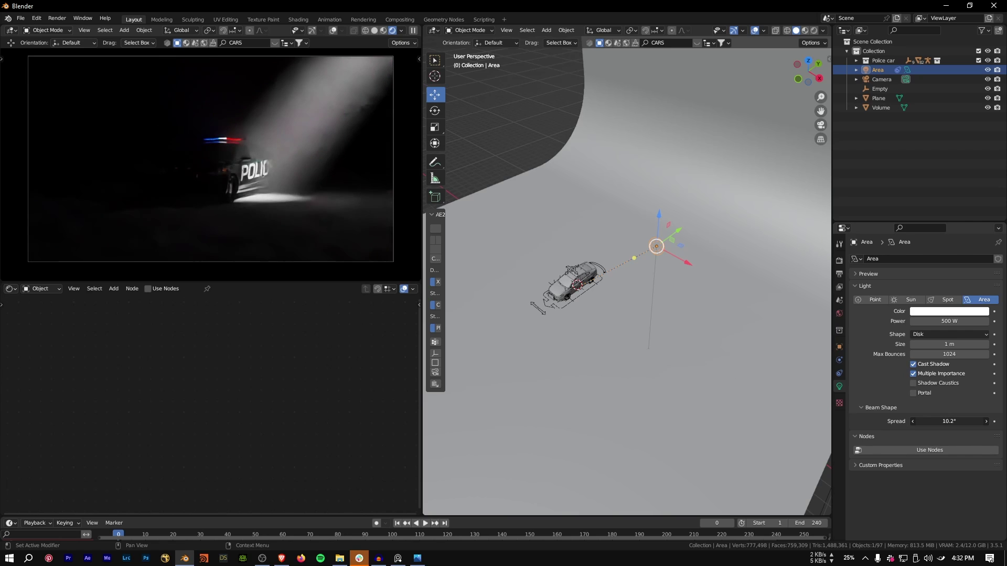
{"action": "scroll", "coordinate": [577, 312], "scroll_direction": "up", "scroll_amount": 6}
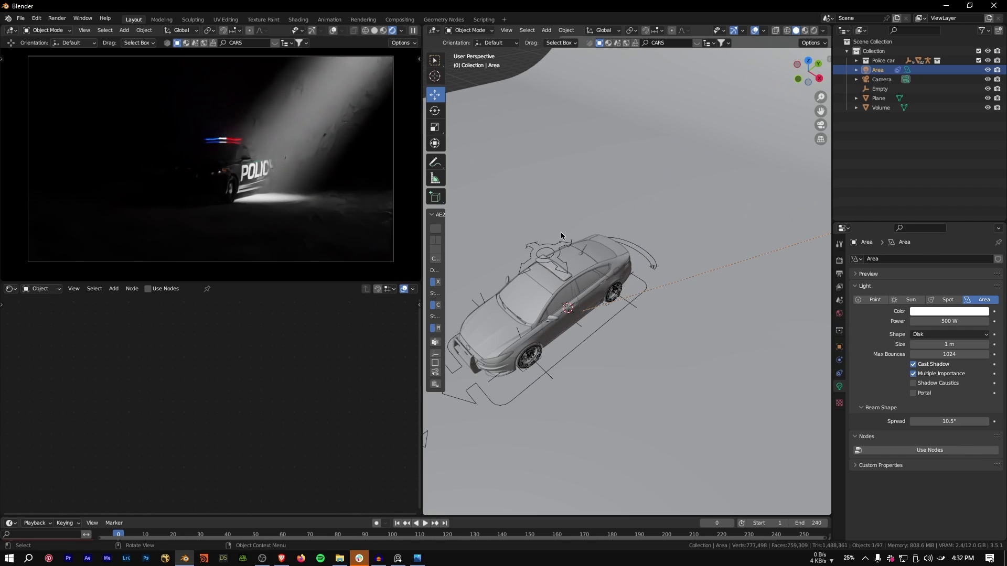
Move the Empty target across the floor beside the police car
{"action": "left_click", "coordinate": [878, 91]}
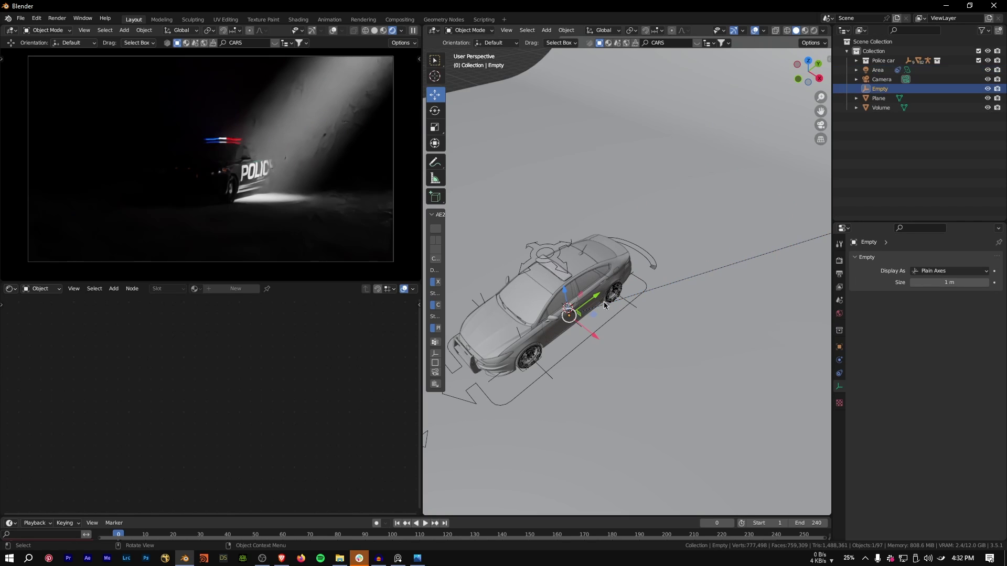
{"action": "left_click_drag", "start_coordinate": [590, 306], "coordinate": [548, 315]}
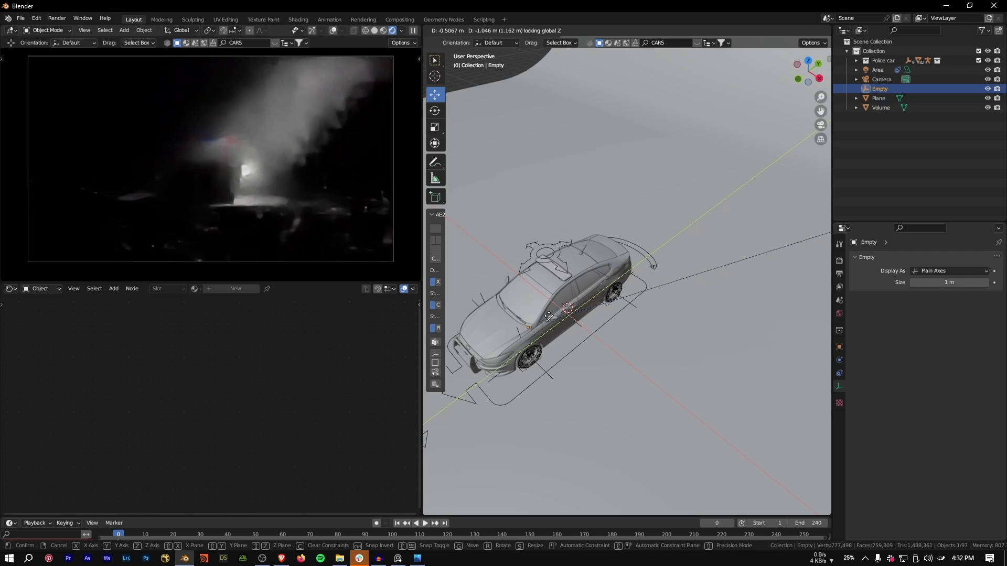
{"action": "left_click", "coordinate": [665, 363]}
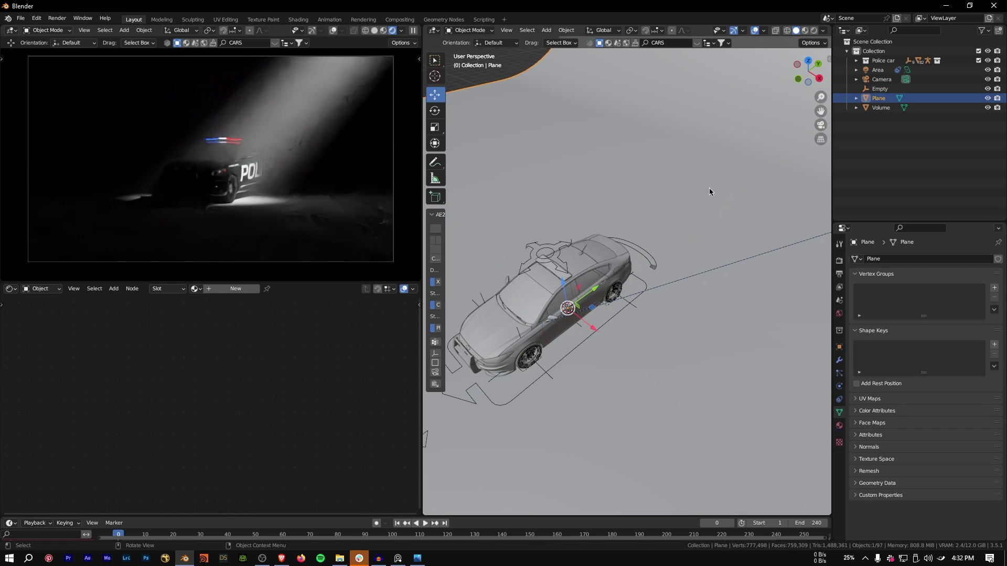
Give the Plane a new black material with Metallic 1.000 and Roughness 0.322
{"action": "left_click", "coordinate": [839, 426]}
{"action": "left_click", "coordinate": [895, 302]}
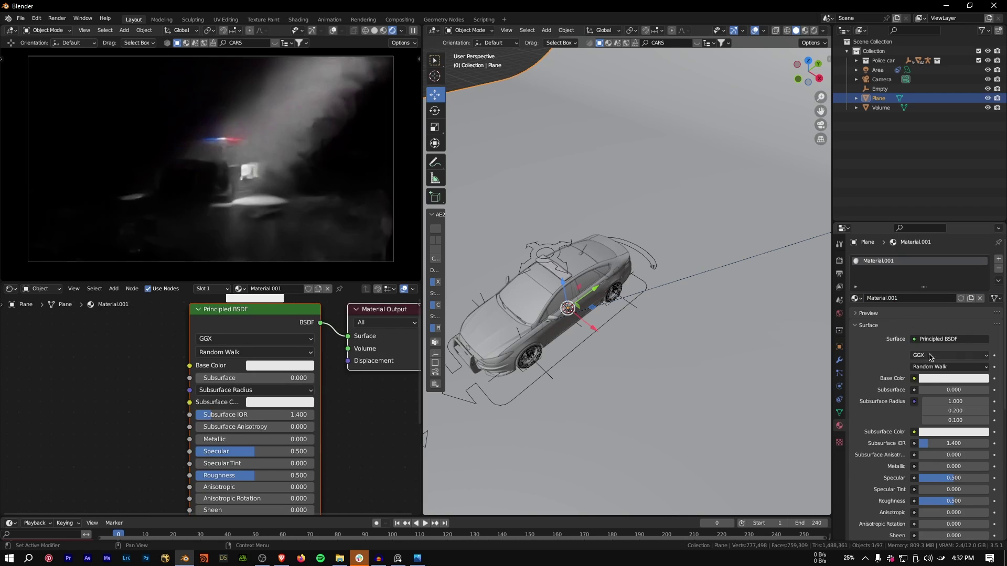
{"action": "left_click", "coordinate": [953, 378]}
{"action": "scroll", "coordinate": [961, 302], "scroll_direction": "down", "scroll_amount": 16}
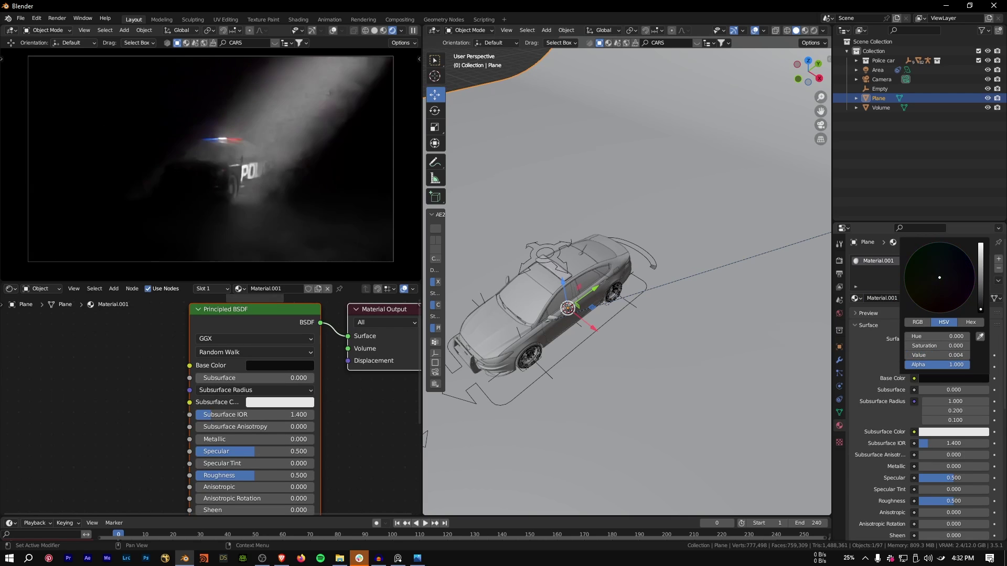
{"action": "left_click_drag", "start_coordinate": [925, 469], "coordinate": [995, 469]}
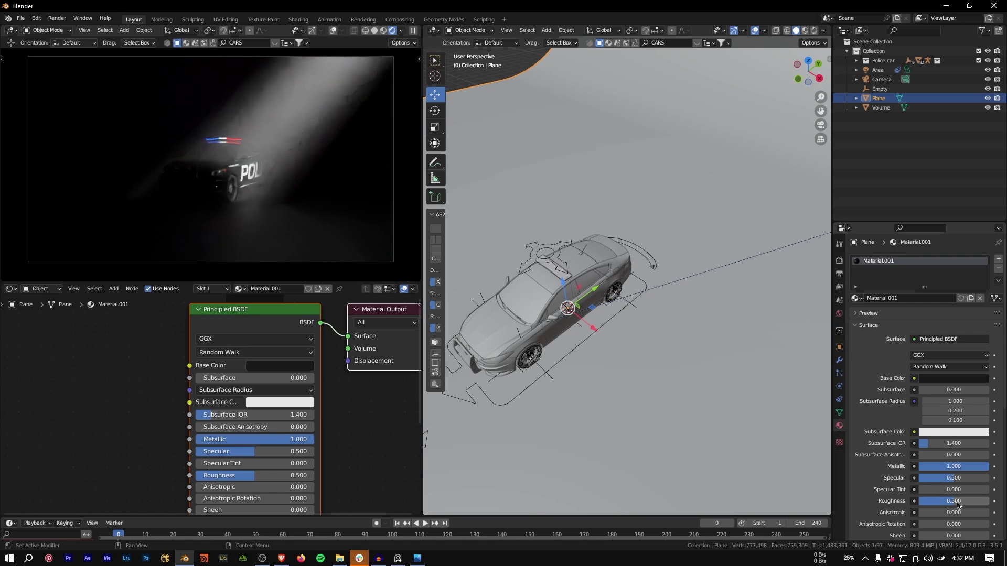
{"action": "left_click_drag", "start_coordinate": [955, 503], "coordinate": [925, 503]}
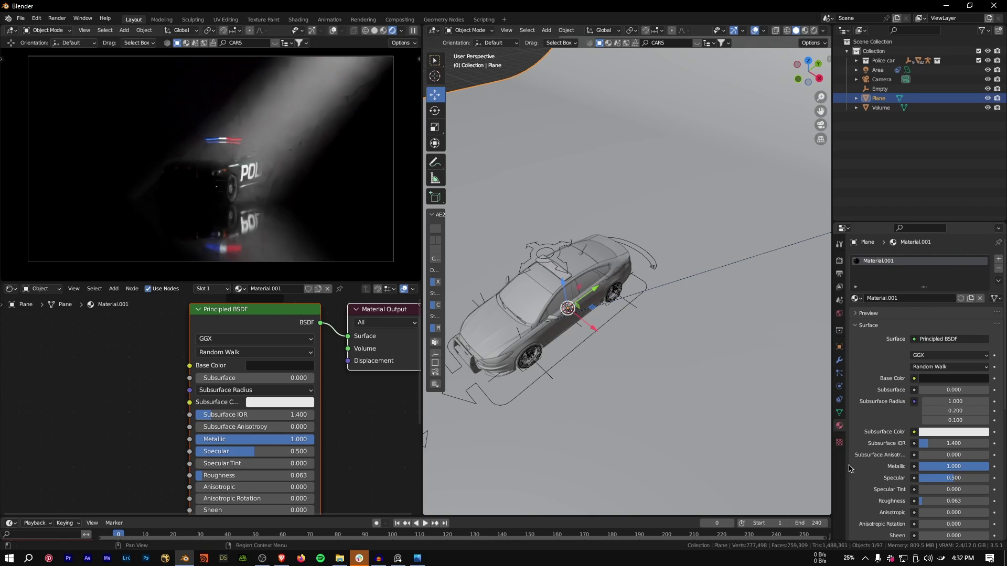
{"action": "left_click_drag", "start_coordinate": [919, 501], "coordinate": [938, 502]}
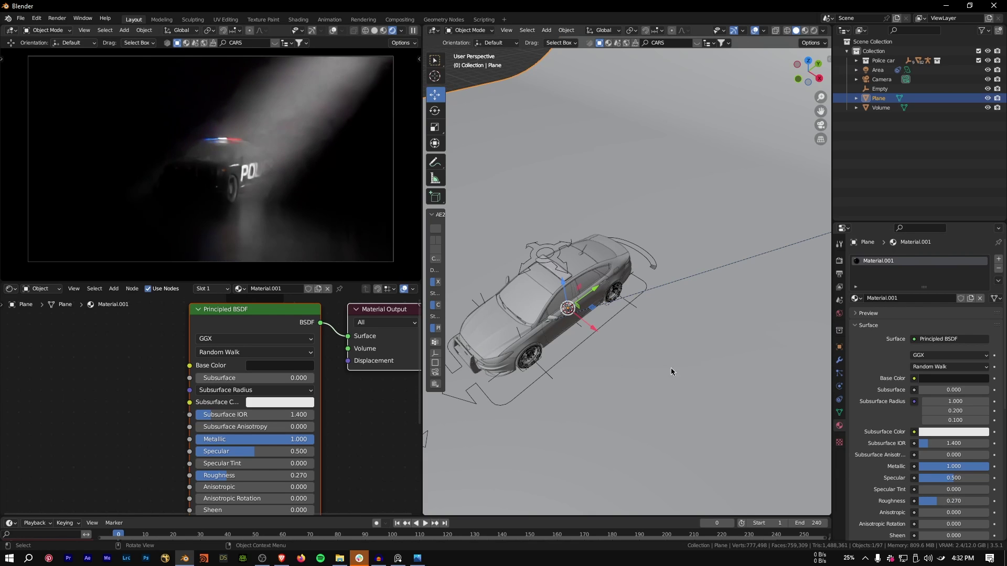
{"action": "left_click_drag", "start_coordinate": [935, 504], "coordinate": [942, 504]}
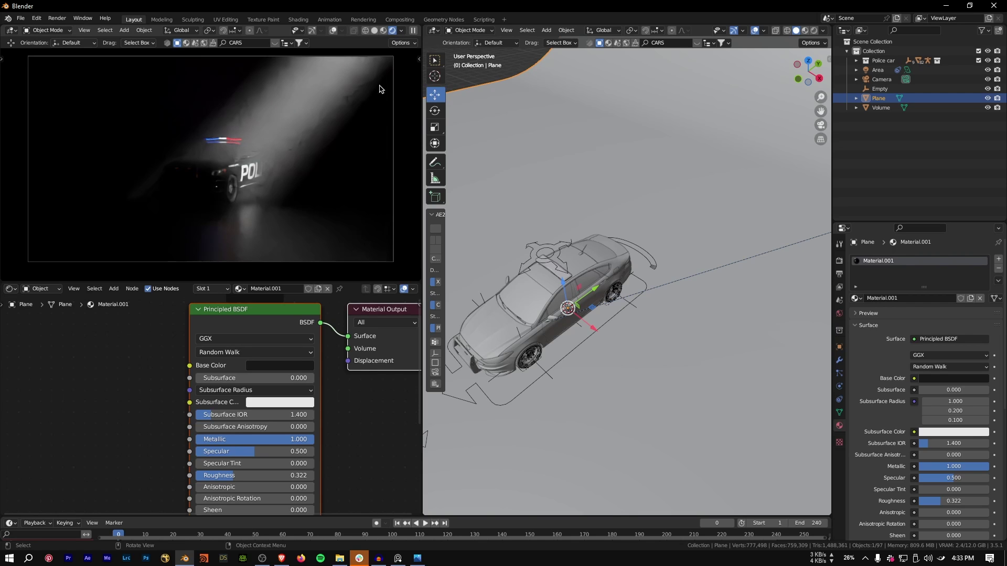
Frame the view on the Plane and select the Volume cube
{"action": "key", "text": "KP_Decimal"}
{"action": "left_click", "coordinate": [609, 149]}
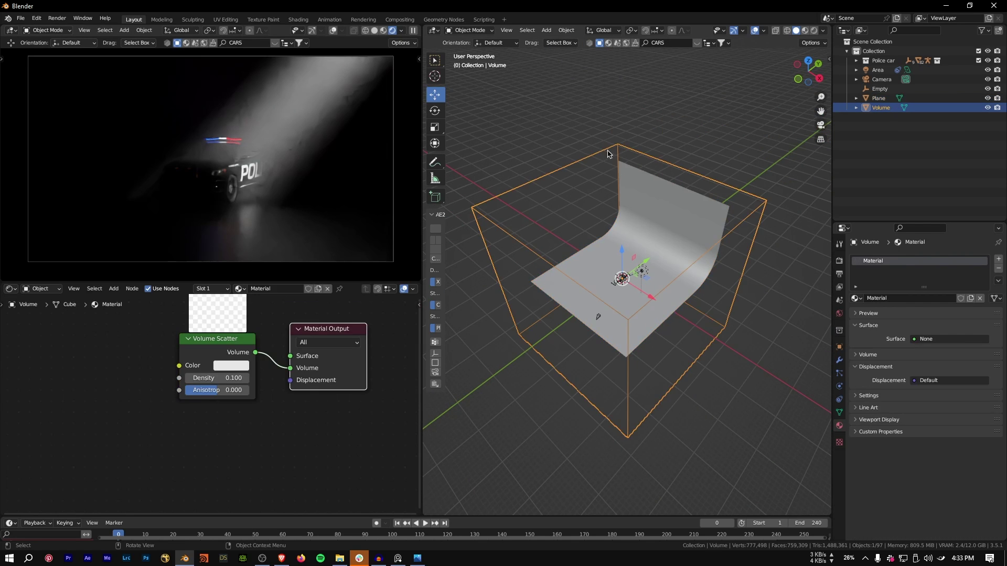
{"action": "scroll", "coordinate": [615, 295], "scroll_direction": "up", "scroll_amount": 9}
{"action": "scroll", "coordinate": [179, 388], "scroll_direction": "up", "scroll_amount": 3}
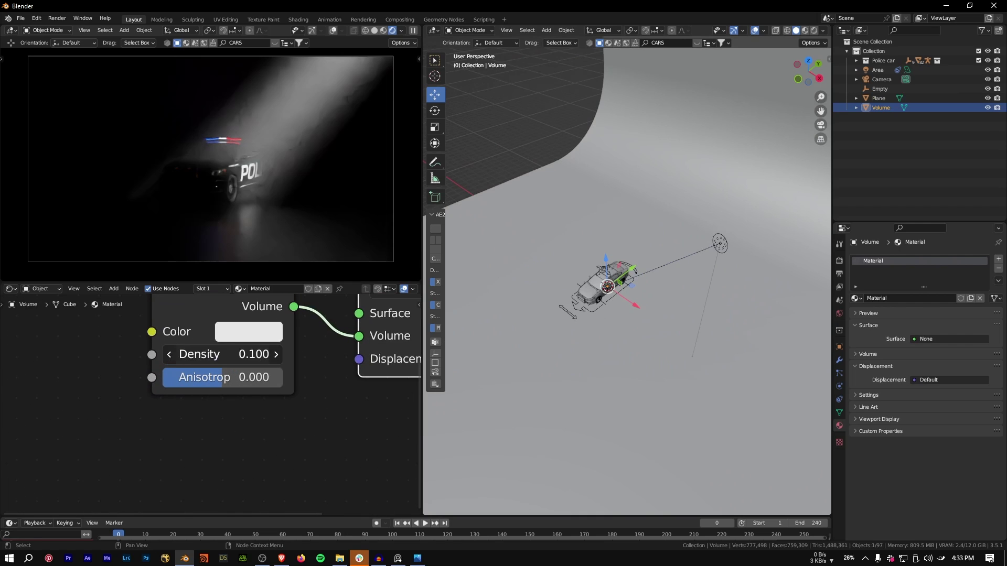
Set the Volume Scatter density to 0.010 and anisotropy to 0.264
{"action": "left_click", "coordinate": [214, 355]}
{"action": "type", "text": ".01"}
{"action": "key", "text": "Return"}
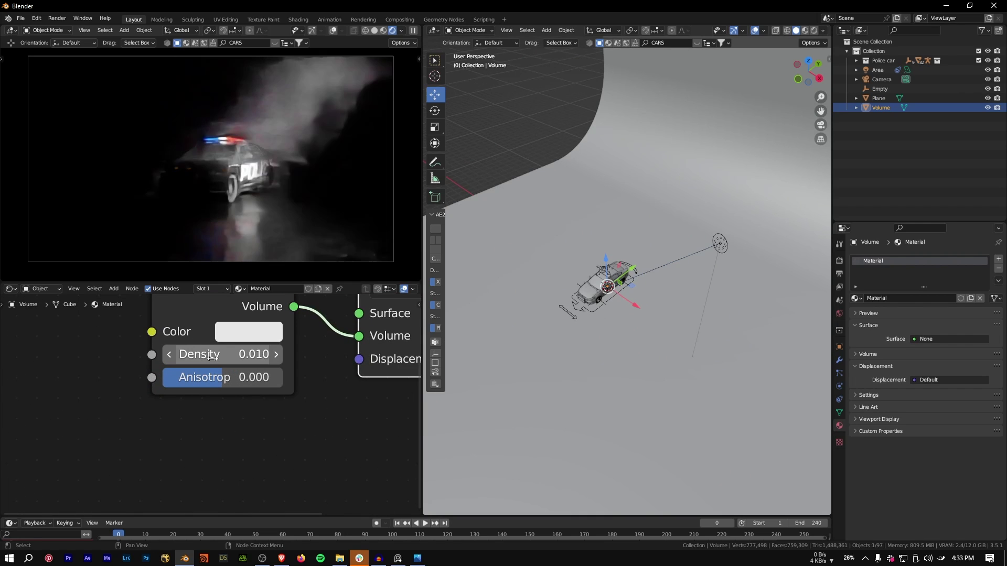
{"action": "mouse_move", "coordinate": [231, 378]}
{"action": "left_mouse_down"}
{"action": "mouse_move", "coordinate": [272, 379]}
{"action": "mouse_move", "coordinate": [200, 380]}
{"action": "mouse_move", "coordinate": [239, 380]}
{"action": "left_mouse_up"}
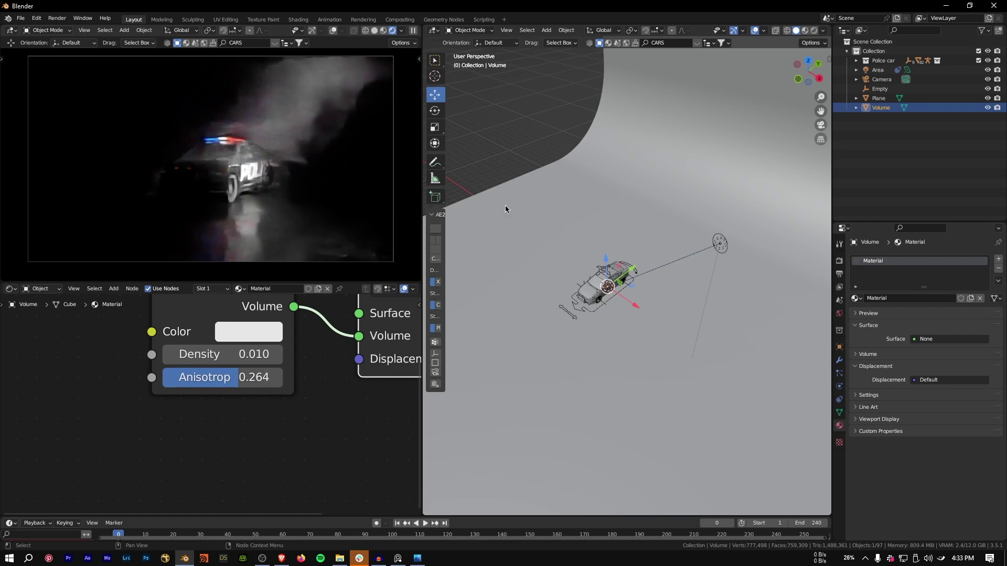
{"action": "left_click", "coordinate": [878, 69]}
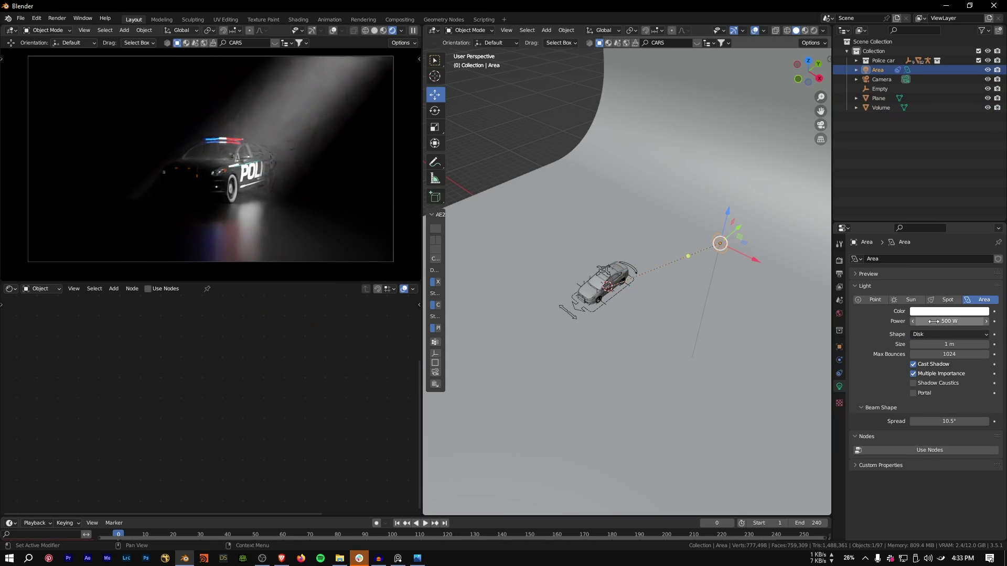
Tint the area light pale cyan (hue 0.519, saturation 0.097) and bring up the World settings
{"action": "left_click", "coordinate": [936, 313]}
{"action": "left_click_drag", "start_coordinate": [939, 219], "coordinate": [939, 215]}
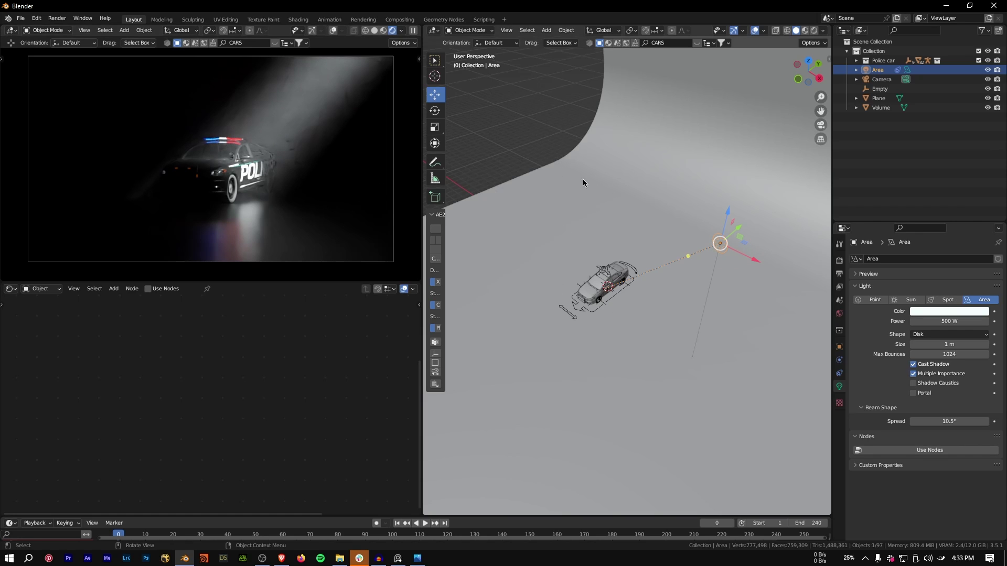
{"action": "left_click", "coordinate": [839, 314]}
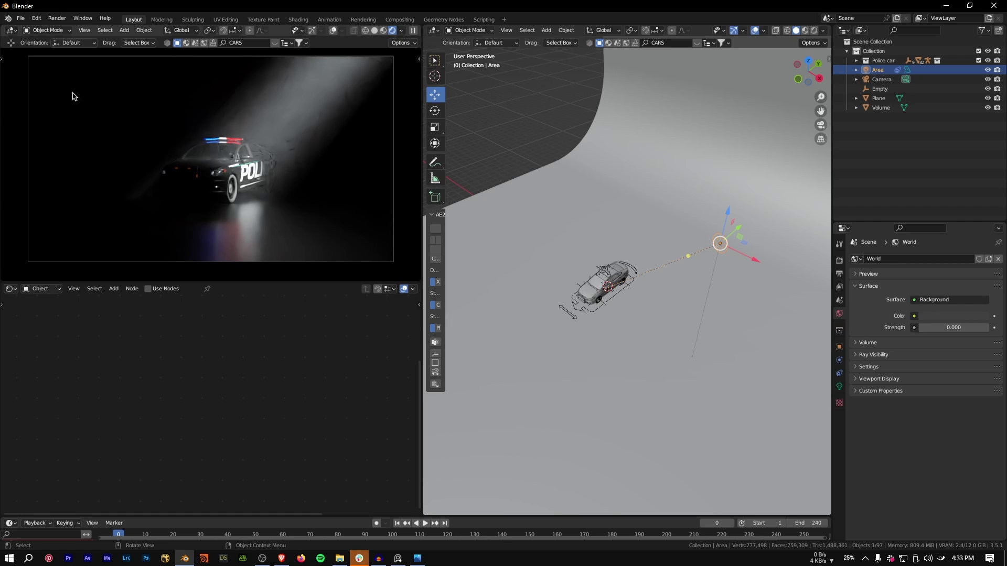
{"action": "left_click", "coordinate": [968, 327]}
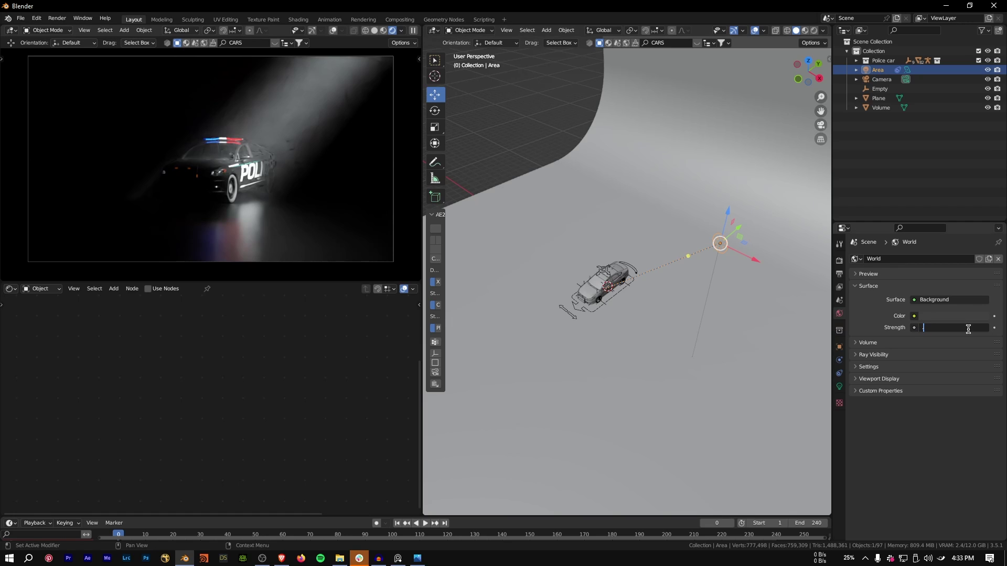
Try world strengths 0.2 and 0.5, settle on 0.300, then orbit around the car
{"action": "type", "text": "0.2"}
{"action": "key", "text": "Return"}
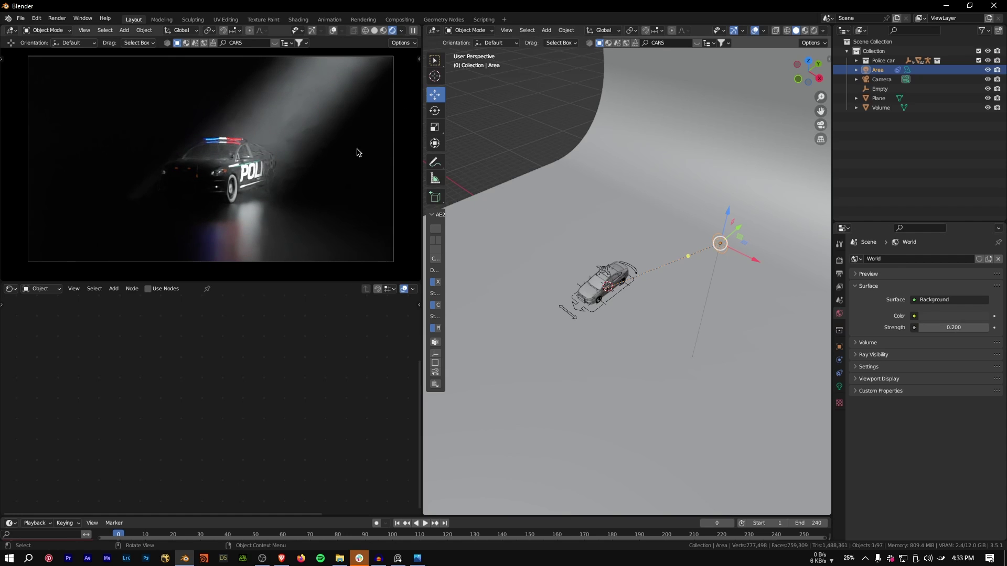
{"action": "left_click_drag", "start_coordinate": [953, 327], "coordinate": [959, 327]}
{"action": "left_click", "coordinate": [957, 327]}
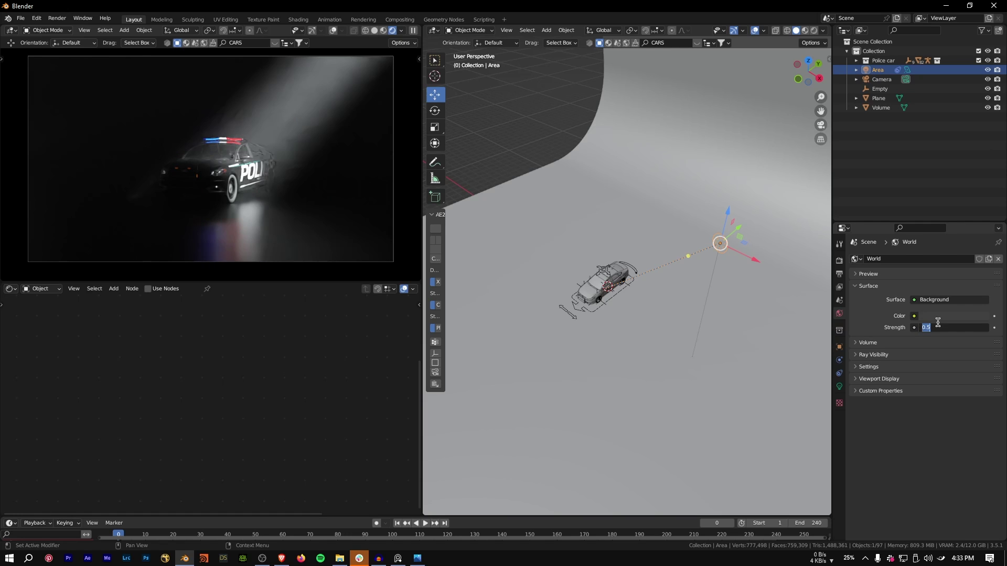
{"action": "type", "text": "0.3"}
{"action": "key", "text": "Return"}
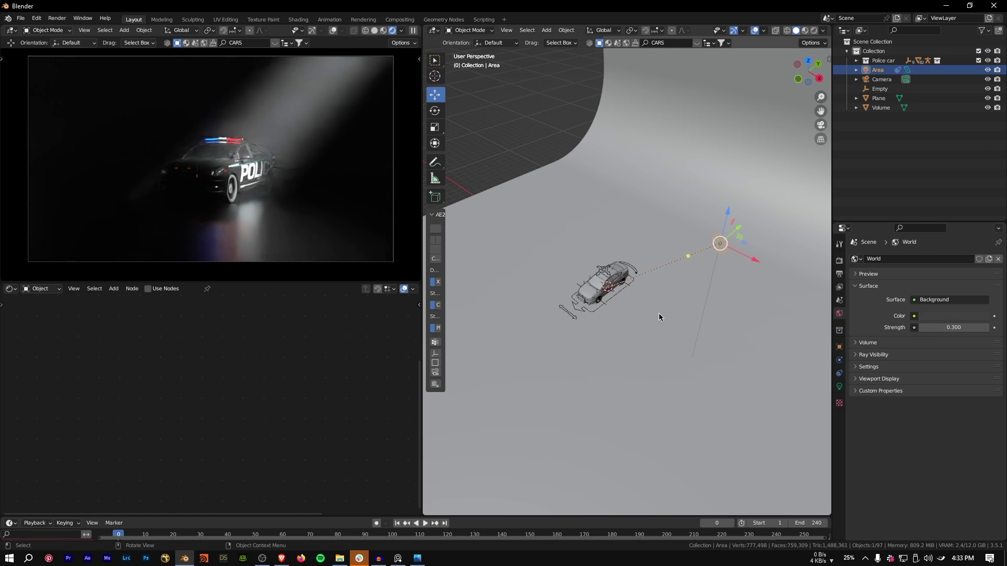
{"action": "scroll", "coordinate": [639, 262], "scroll_direction": "up", "scroll_amount": 3}
{"action": "middle_click_drag", "start_coordinate": [635, 297], "coordinate": [612, 287]}
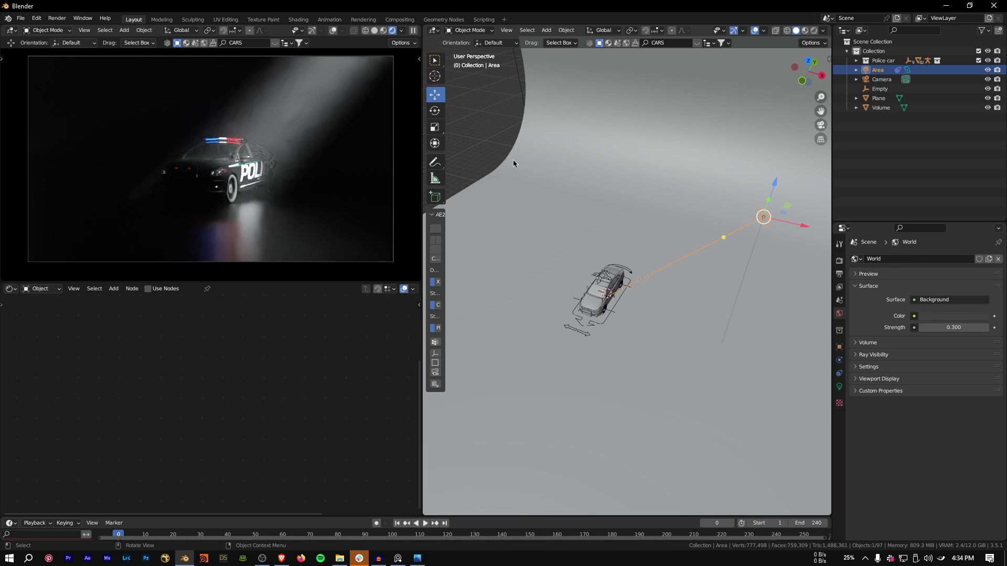
{"action": "scroll", "coordinate": [513, 159], "scroll_direction": "down", "scroll_amount": 5}
Set the camera's focal length to 35 mm
{"action": "left_click", "coordinate": [551, 97]}
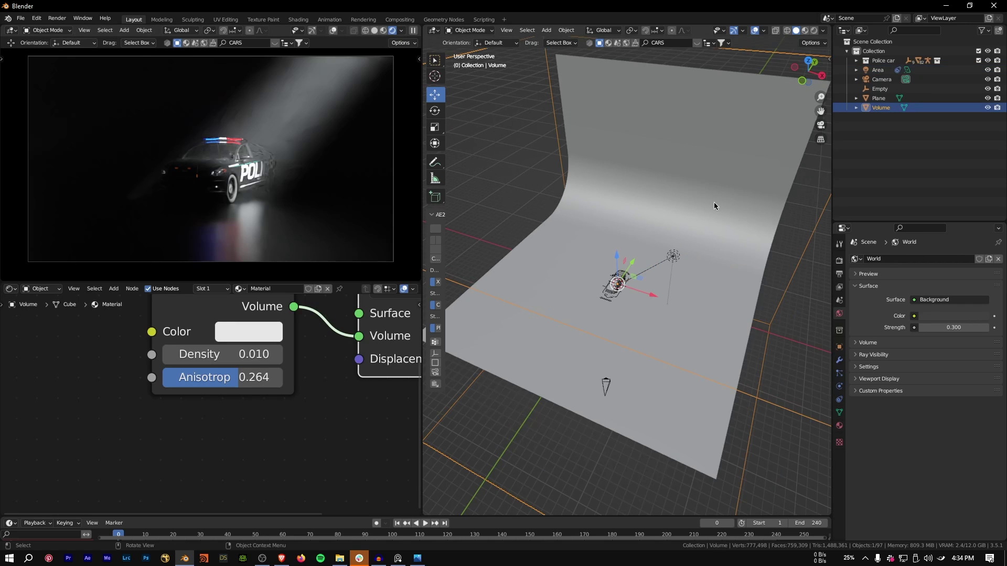
{"action": "left_click", "coordinate": [673, 257]}
{"action": "scroll", "coordinate": [662, 270], "scroll_direction": "up", "scroll_amount": 5}
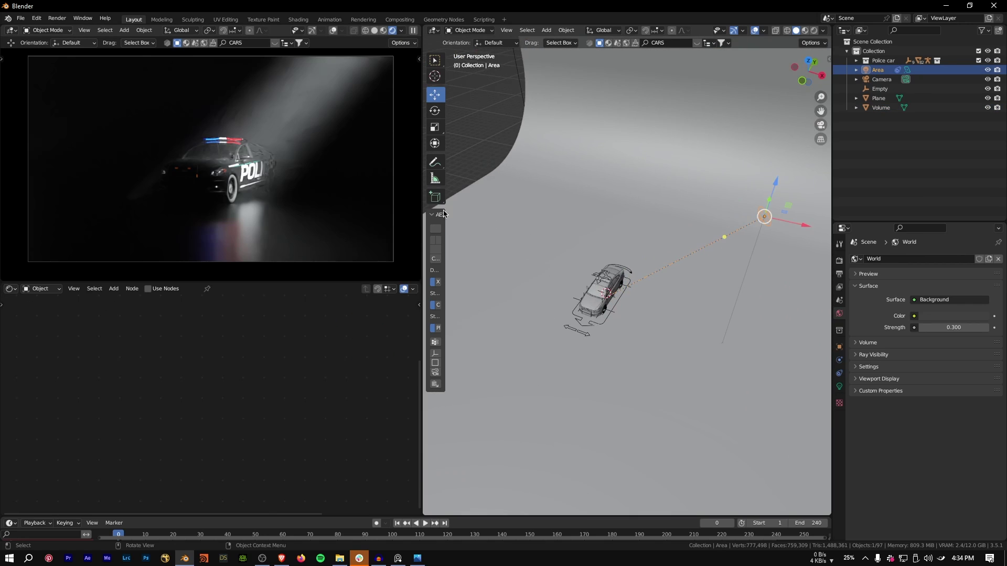
{"action": "left_click", "coordinate": [881, 79]}
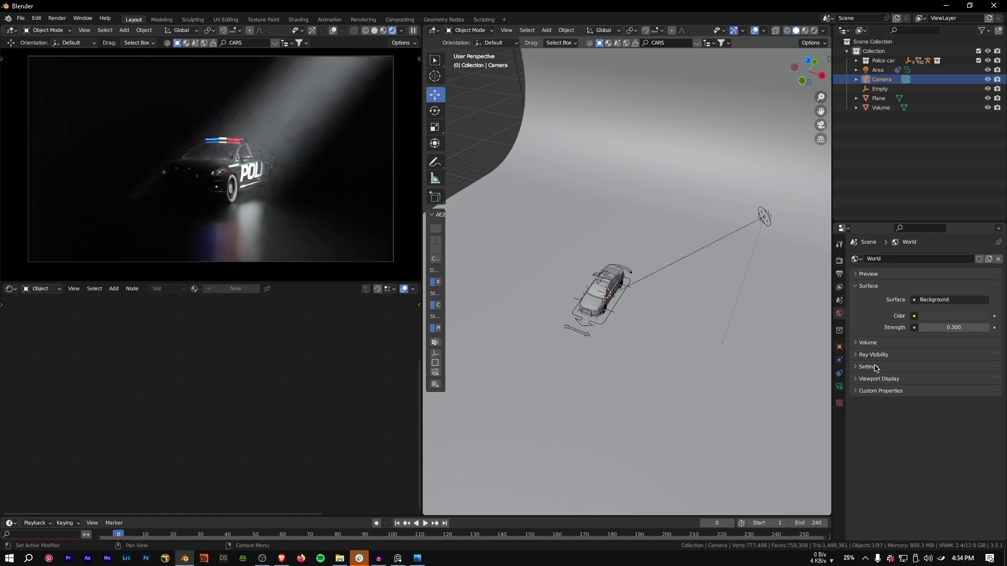
{"action": "left_click", "coordinate": [839, 387]}
{"action": "double_click", "coordinate": [934, 301]}
{"action": "type", "text": "3"}
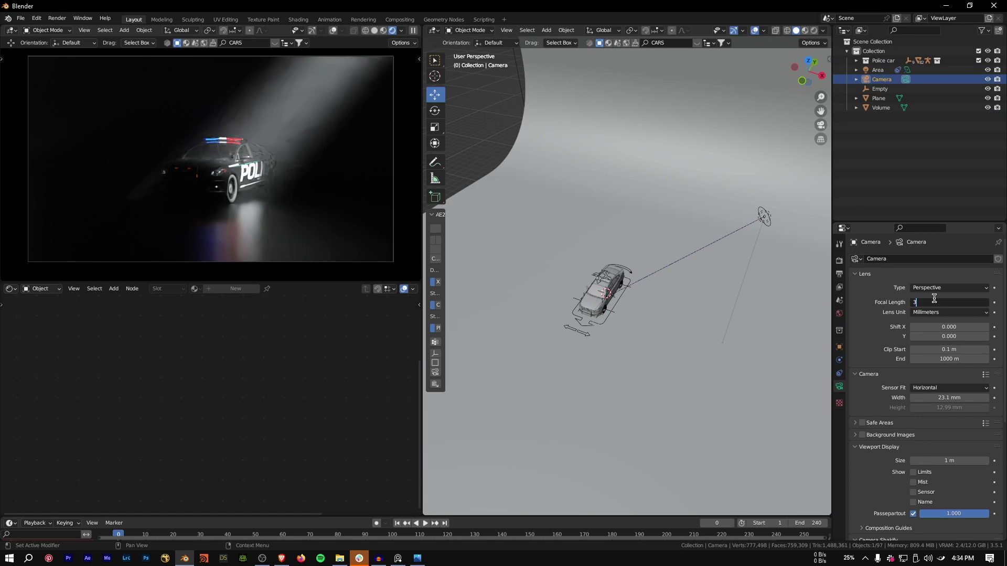
{"action": "type", "text": "5"}
{"action": "key", "text": "Return"}
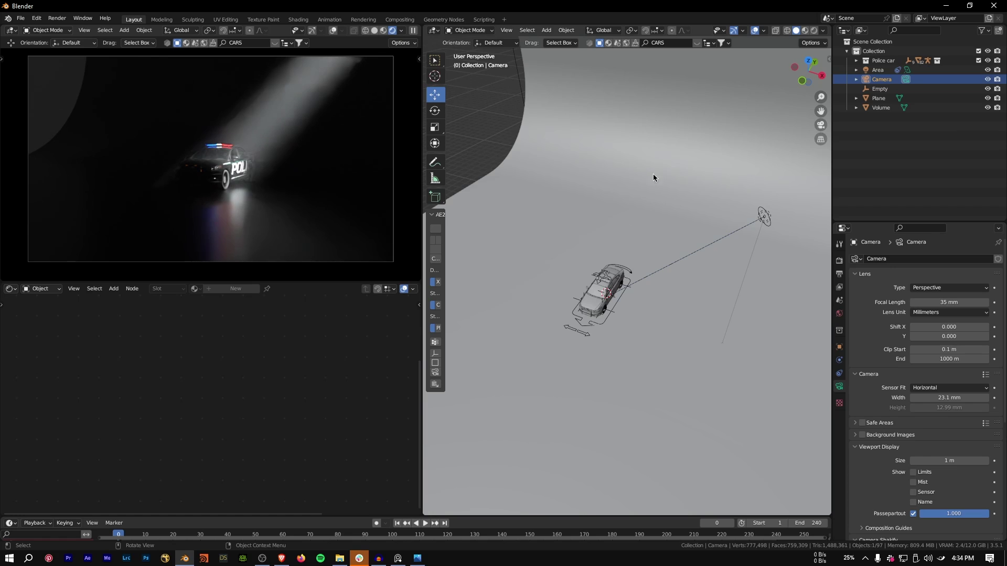
Switch to camera view and reframe the shot on the police car
{"action": "key", "text": "KP_0"}
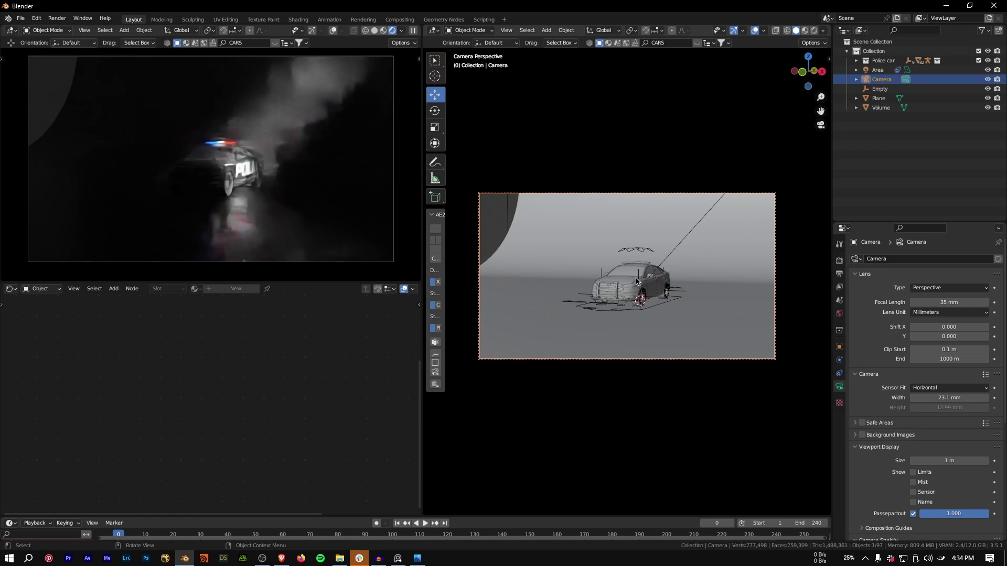
{"action": "middle_click_drag", "start_coordinate": [636, 281], "coordinate": [644, 307]}
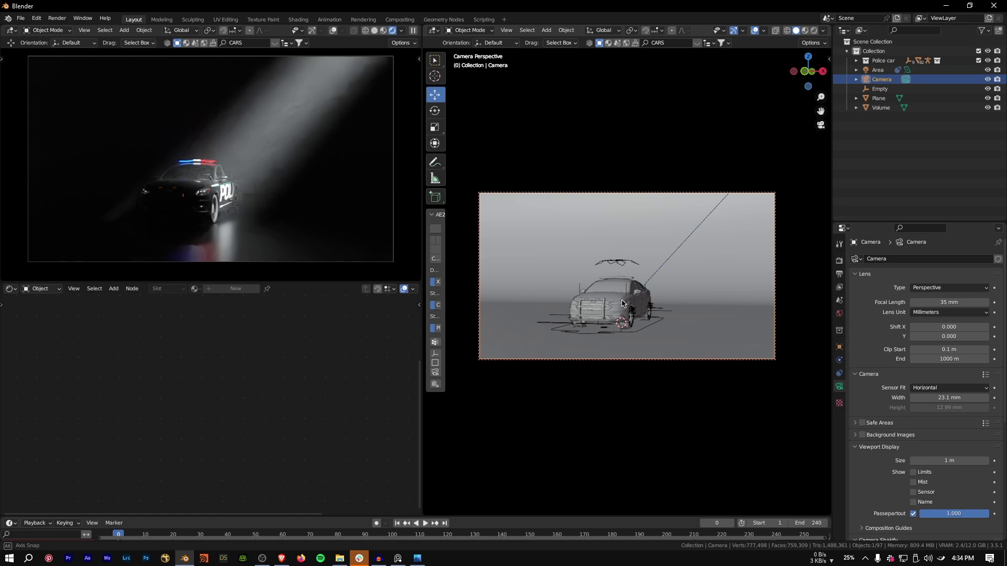
{"action": "middle_click_drag", "start_coordinate": [580, 284], "coordinate": [613, 298]}
Slide the backdrop plane along the X axis in two moves
{"action": "left_click", "coordinate": [611, 243]}
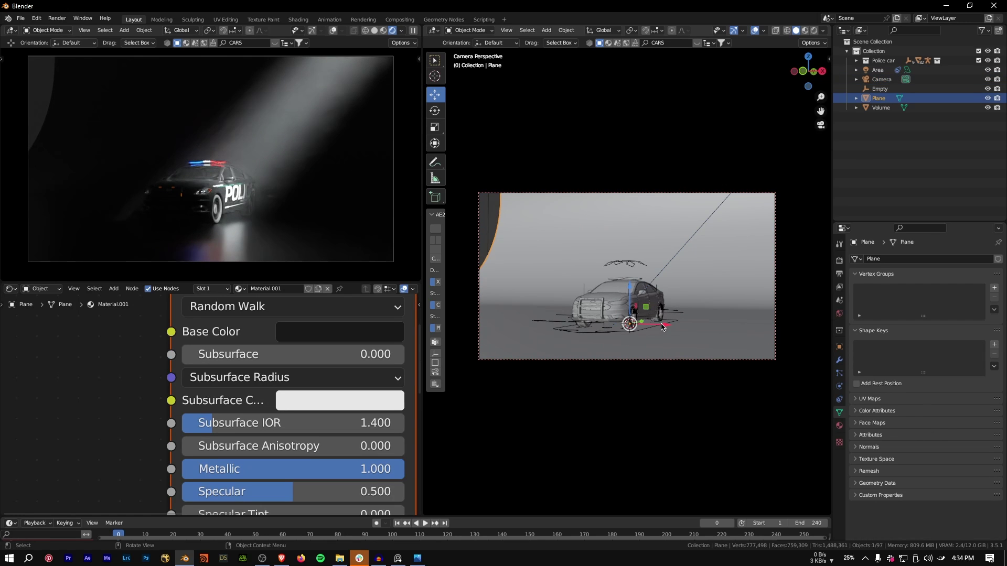
{"action": "key", "text": "g"}
{"action": "key", "text": "x"}
{"action": "left_click", "coordinate": [532, 320]}
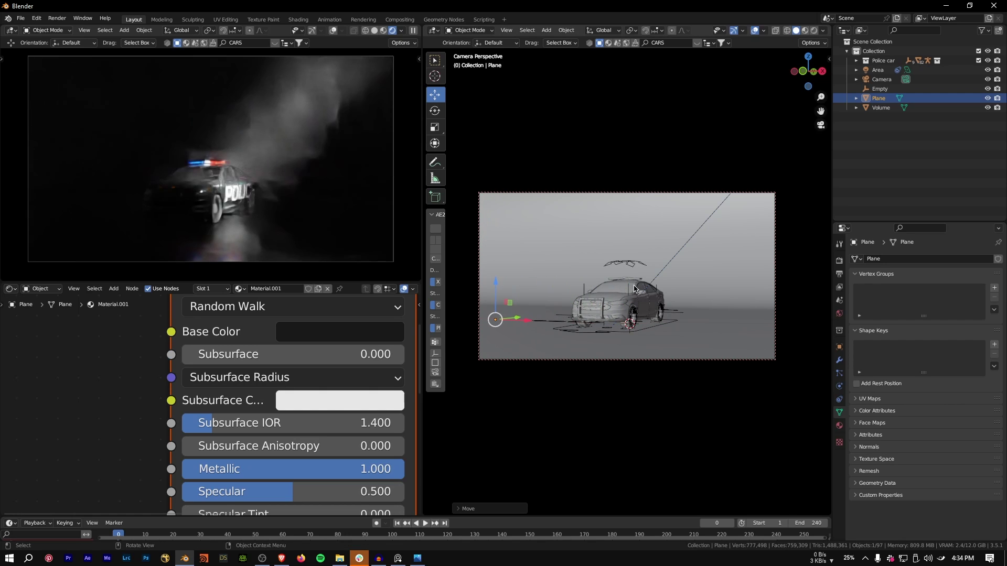
{"action": "middle_click_drag", "start_coordinate": [652, 301], "coordinate": [639, 300], "text": "shift"}
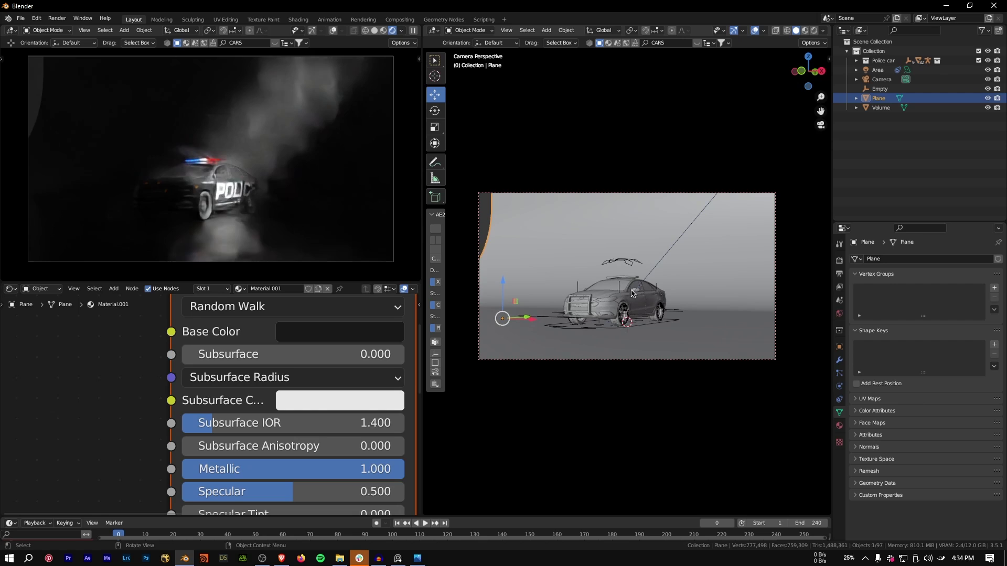
{"action": "key", "text": "g"}
{"action": "key", "text": "x"}
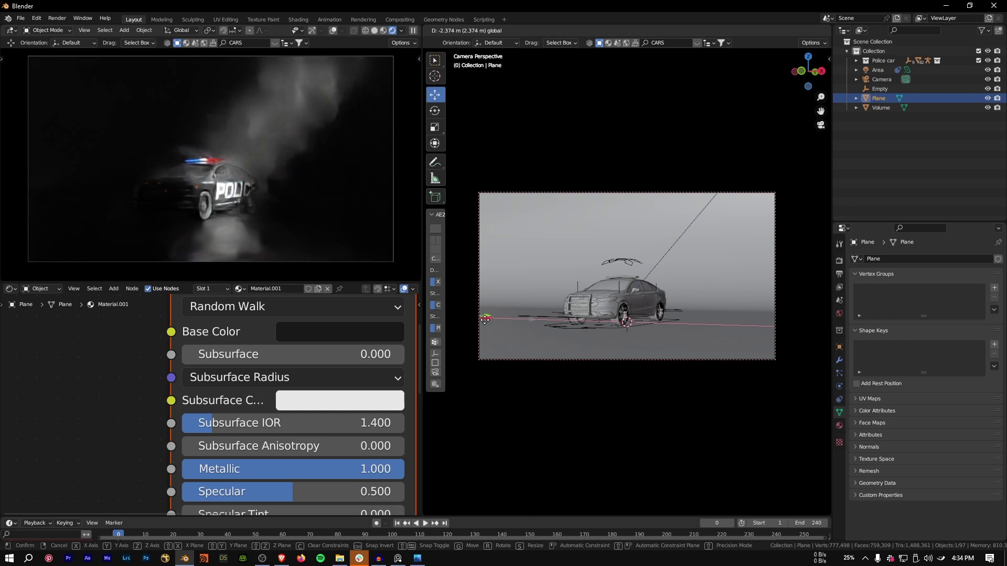
{"action": "left_click", "coordinate": [511, 320]}
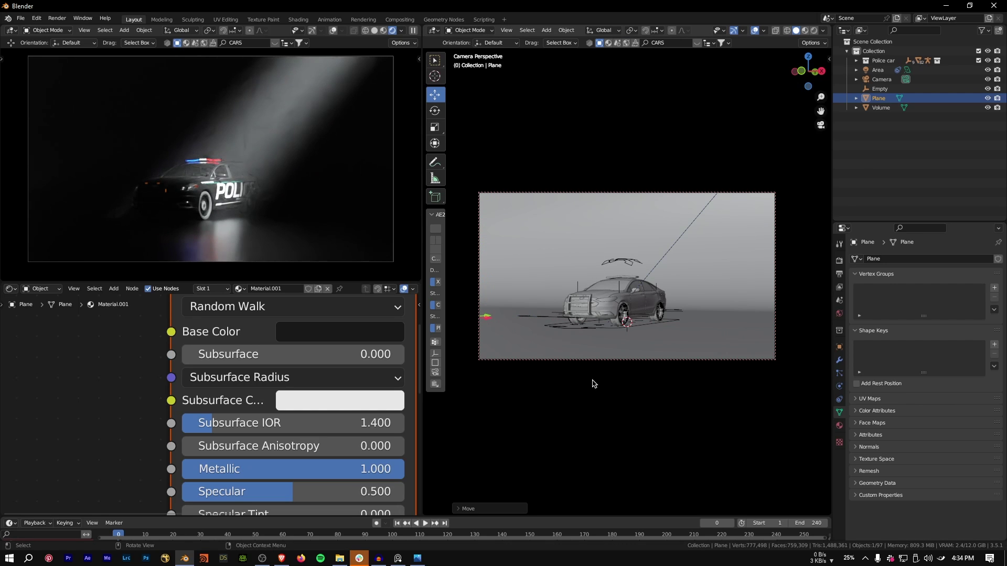
Lower the area light's power to 250 W and orbit out to view the whole set
{"action": "left_click", "coordinate": [882, 80]}
{"action": "left_click", "coordinate": [877, 99]}
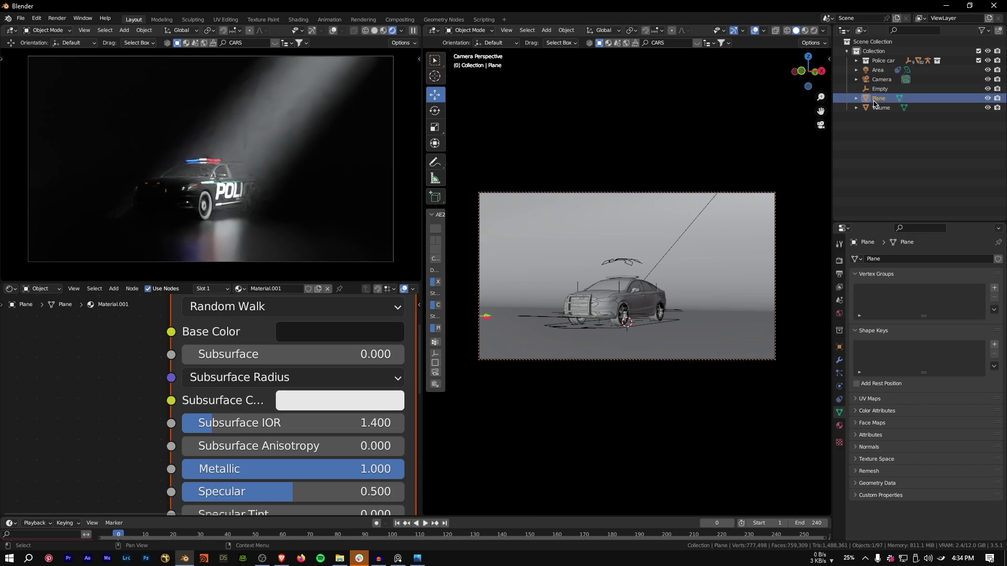
{"action": "left_click", "coordinate": [877, 69]}
{"action": "left_click", "coordinate": [943, 321]}
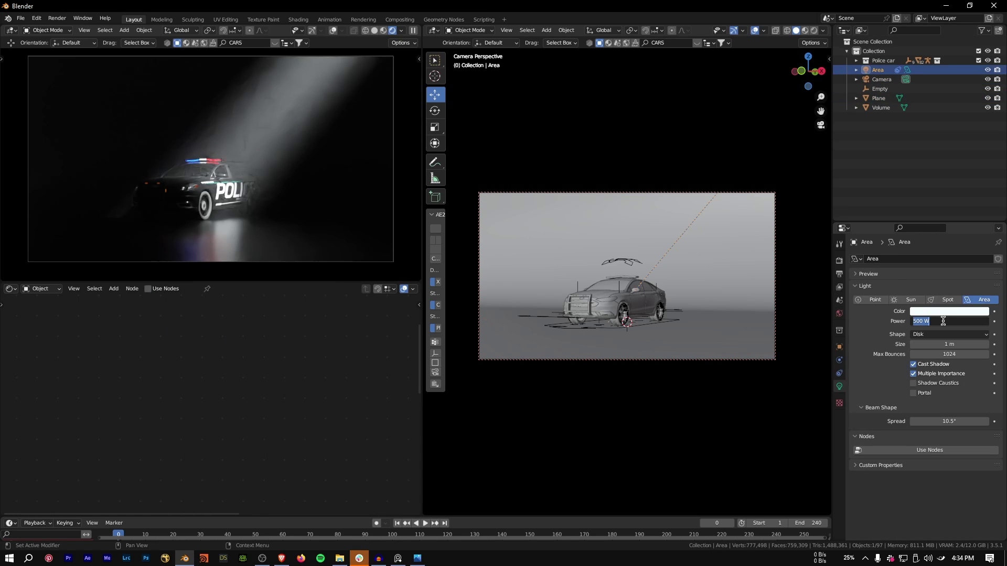
{"action": "type", "text": "250"}
{"action": "key", "text": "Return"}
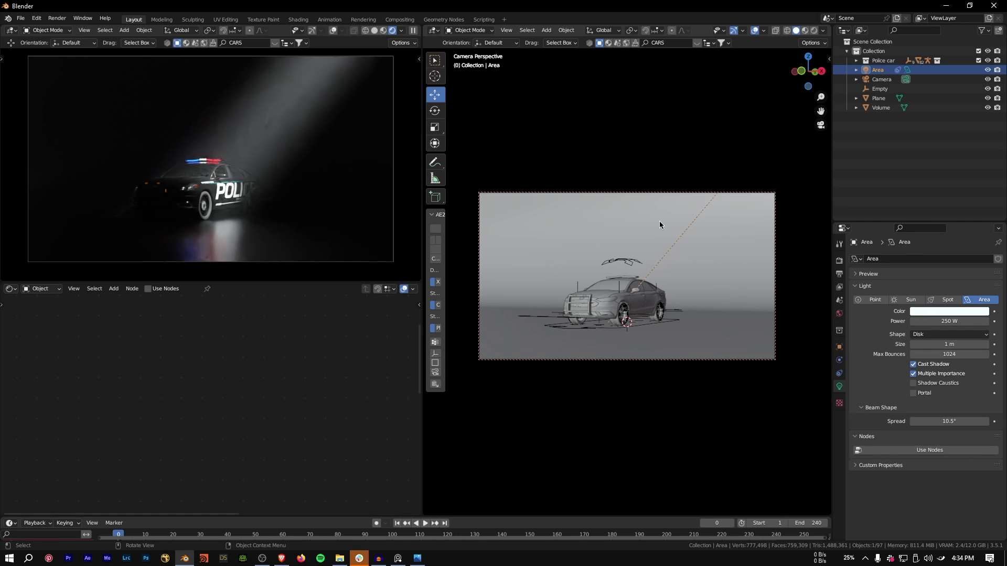
{"action": "middle_click_drag", "start_coordinate": [659, 222], "coordinate": [602, 243]}
{"action": "scroll", "coordinate": [601, 245], "scroll_direction": "down", "scroll_amount": 7}
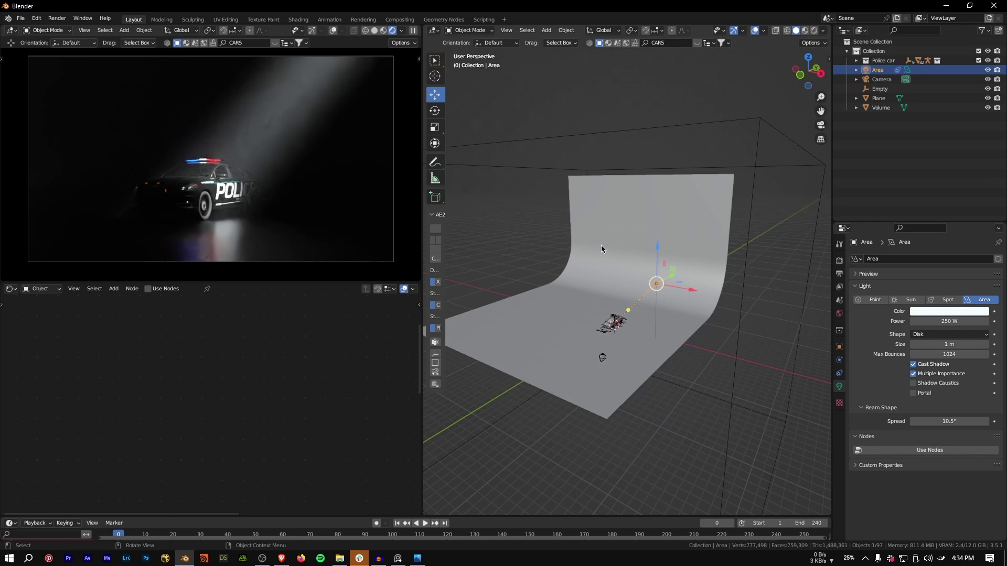
{"action": "left_click", "coordinate": [560, 167]}
Add a Musgrave Texture node to the haze material, placed left of the other nodes
{"action": "scroll", "coordinate": [607, 374], "scroll_direction": "up", "scroll_amount": 8}
{"action": "scroll", "coordinate": [615, 395], "scroll_direction": "up", "scroll_amount": 5}
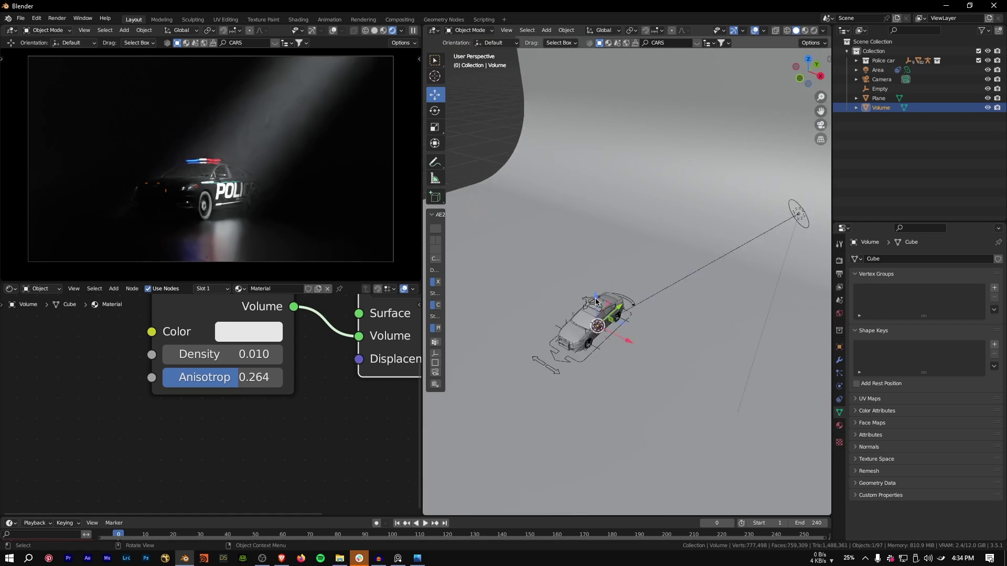
{"action": "scroll", "coordinate": [248, 362], "scroll_direction": "down", "scroll_amount": 3}
{"action": "middle_click_drag", "start_coordinate": [248, 362], "coordinate": [279, 373]}
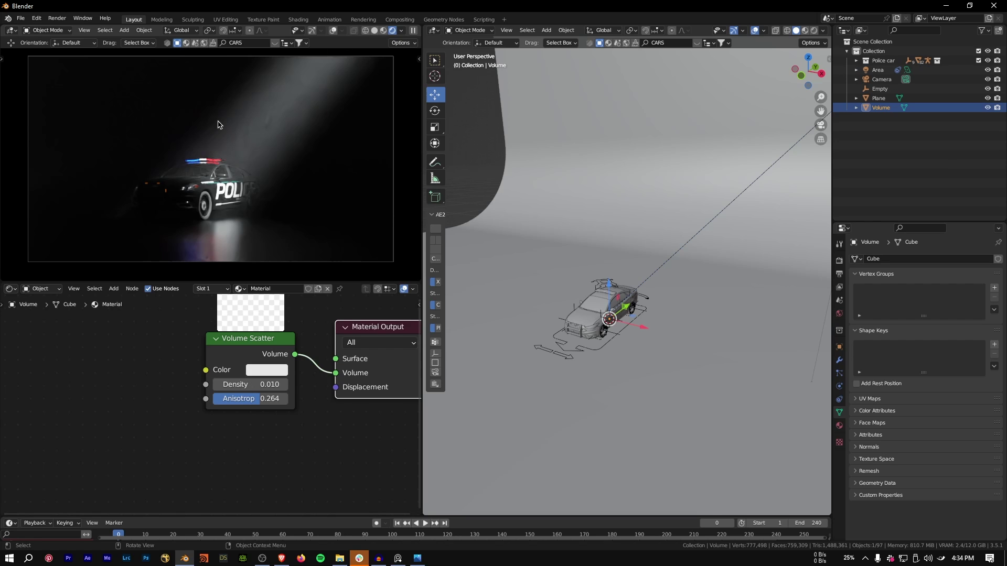
{"action": "scroll", "coordinate": [182, 354], "scroll_direction": "down", "scroll_amount": 2}
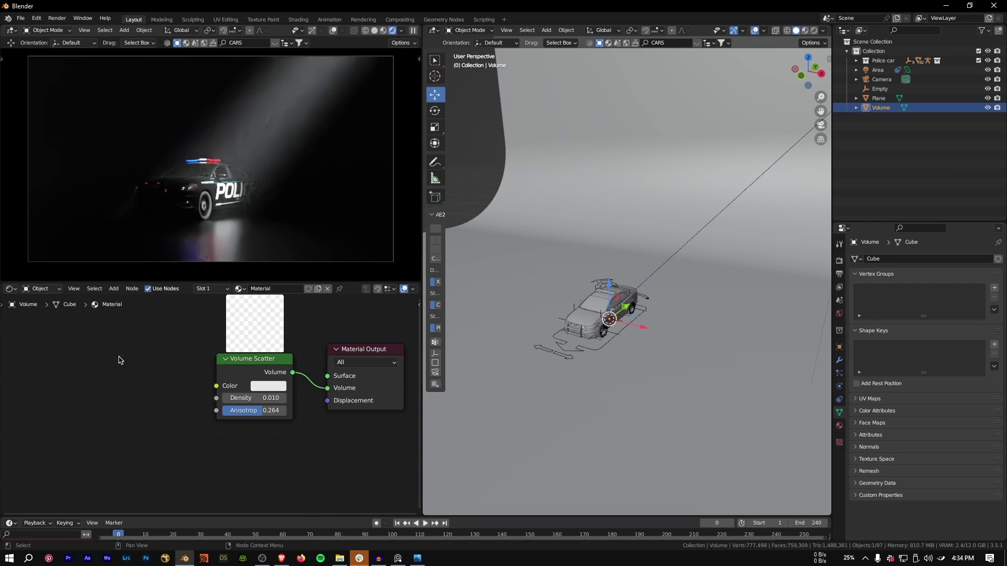
{"action": "key", "text": "shift+s"}
{"action": "mouse_move", "coordinate": [121, 360]}
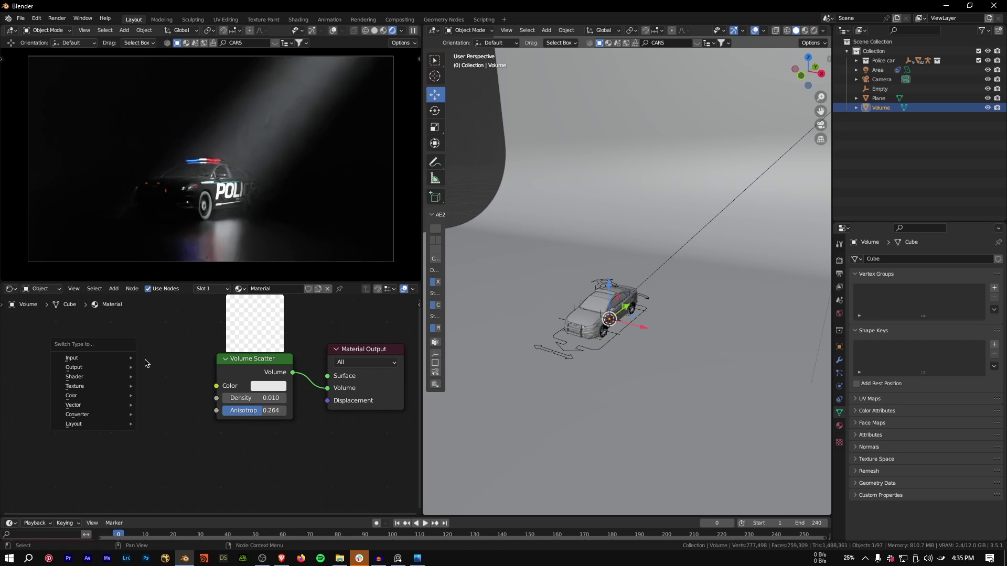
{"action": "key", "text": "shift+a"}
{"action": "type", "text": "musgr"}
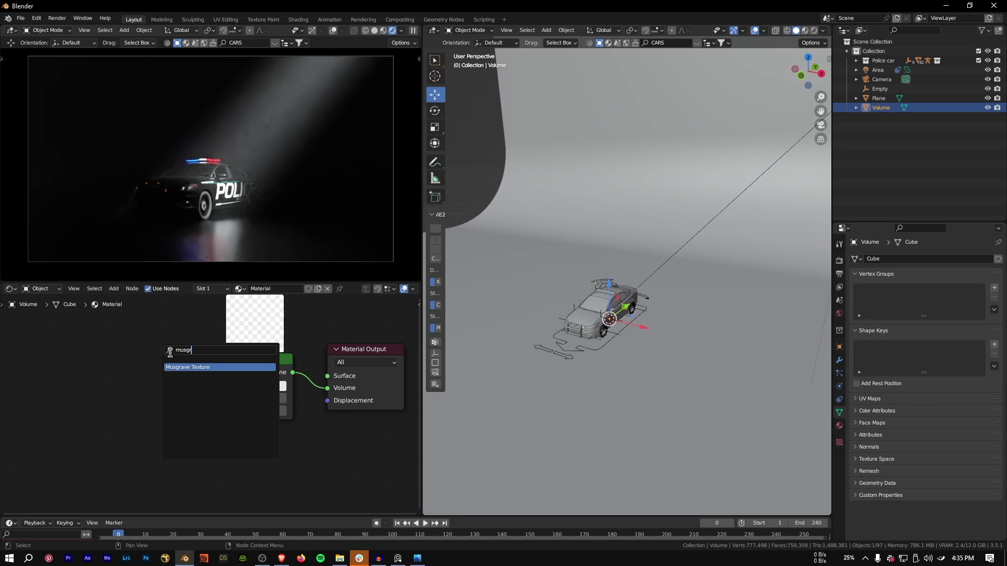
{"action": "left_click", "coordinate": [175, 368]}
{"action": "left_click", "coordinate": [41, 374]}
{"action": "middle_click_drag", "start_coordinate": [155, 385], "coordinate": [239, 374]}
{"action": "left_click_drag", "start_coordinate": [136, 347], "coordinate": [125, 357]}
Add a ColorRamp before the Volume Scatter and connect Musgrave Height to its Fac
{"action": "key", "text": "shift+a"}
{"action": "type", "text": "color"}
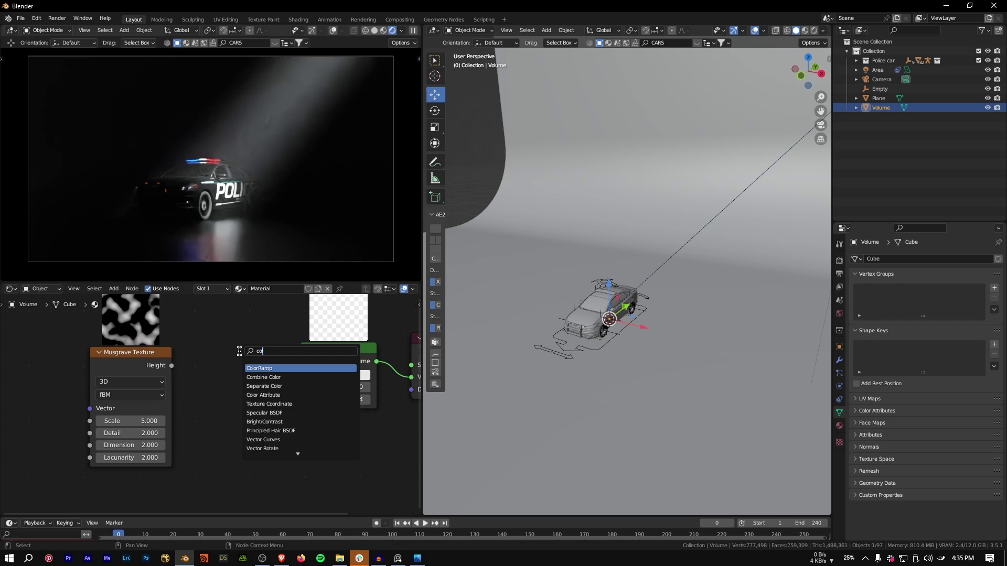
{"action": "left_click", "coordinate": [261, 370]}
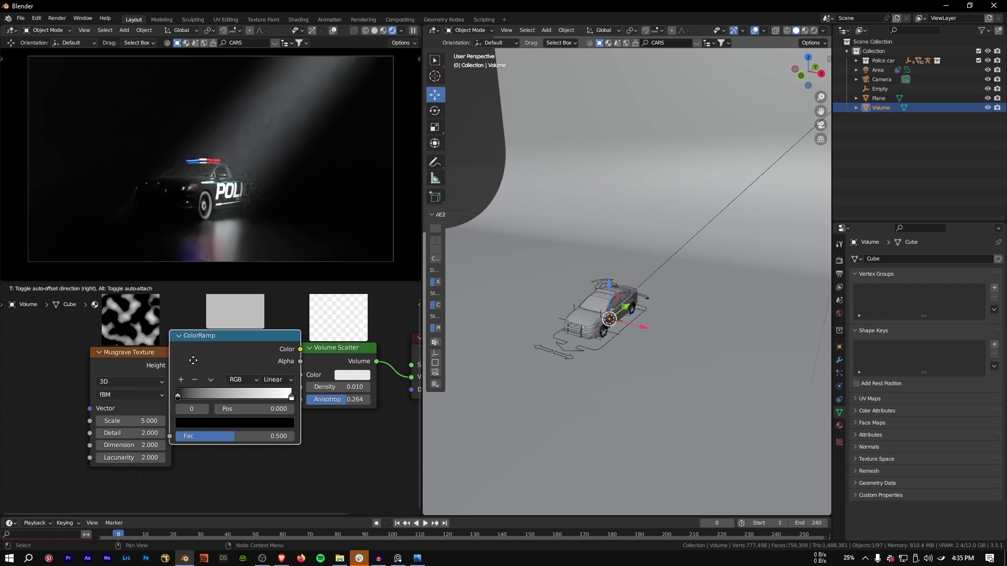
{"action": "left_click", "coordinate": [193, 359]}
{"action": "left_click_drag", "start_coordinate": [128, 354], "coordinate": [169, 436]}
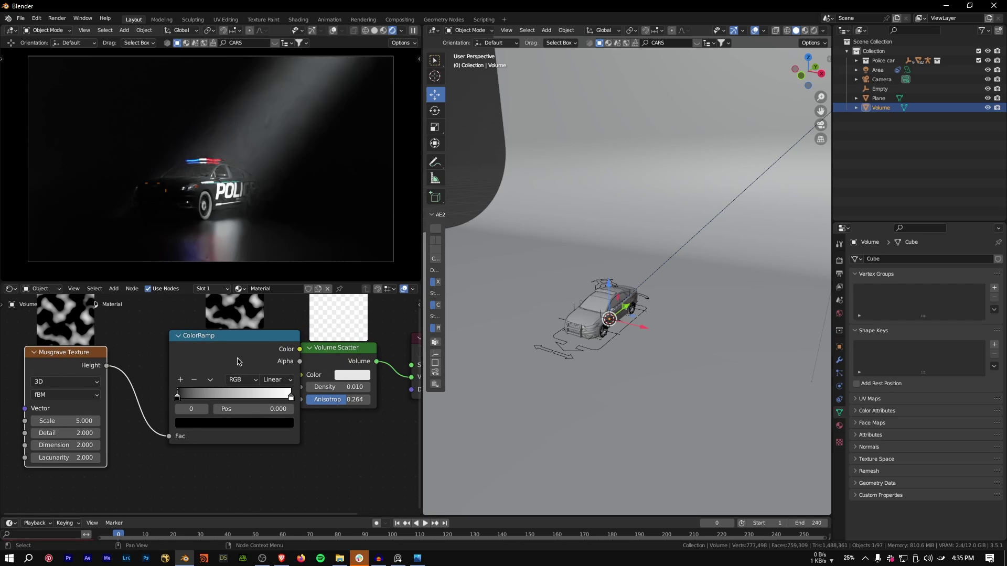
{"action": "left_click_drag", "start_coordinate": [238, 360], "coordinate": [307, 380]}
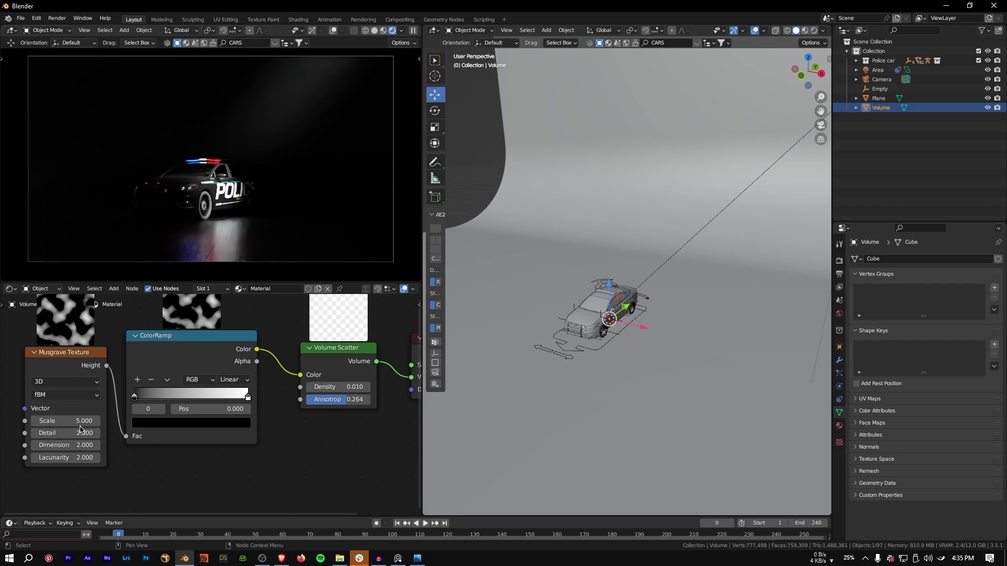
Slide the ColorRamp colour stops close together and raise the Musgrave Scale to 20
{"action": "left_click", "coordinate": [134, 399]}
{"action": "key", "text": "g"}
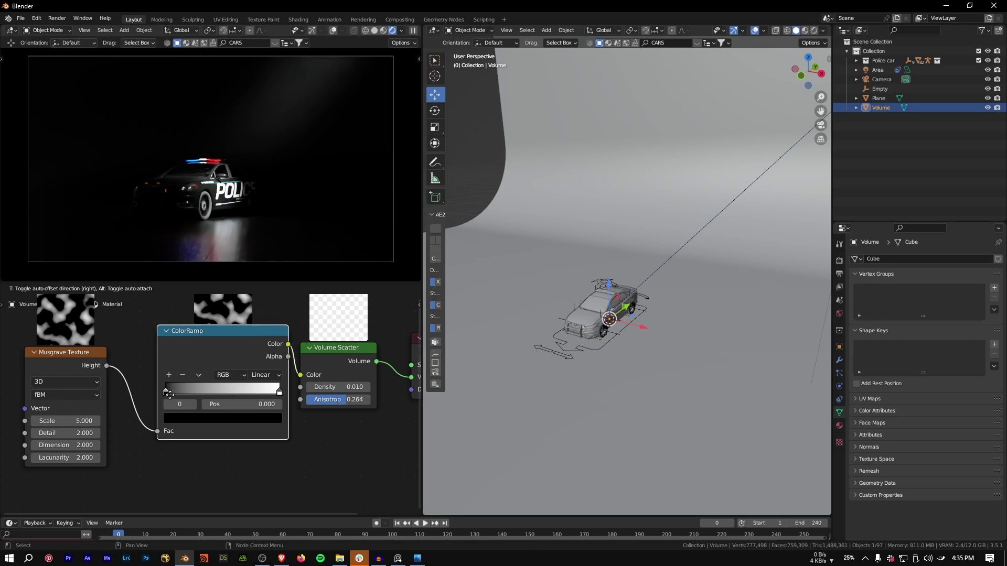
{"action": "left_click", "coordinate": [155, 402]}
{"action": "left_click_drag", "start_coordinate": [155, 399], "coordinate": [210, 408]}
{"action": "left_click", "coordinate": [267, 398]}
{"action": "left_click", "coordinate": [223, 409]}
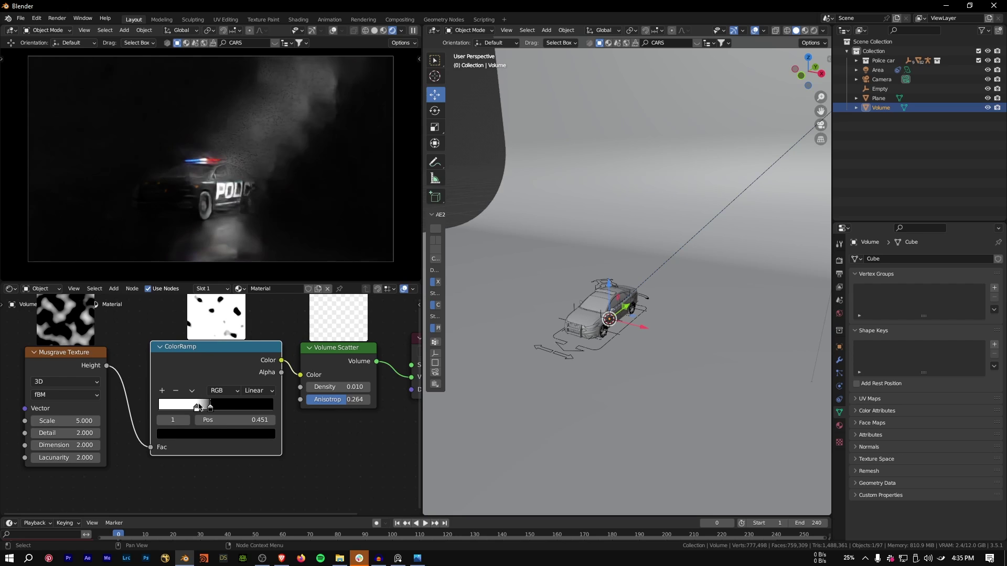
{"action": "left_click_drag", "start_coordinate": [71, 421], "coordinate": [105, 421]}
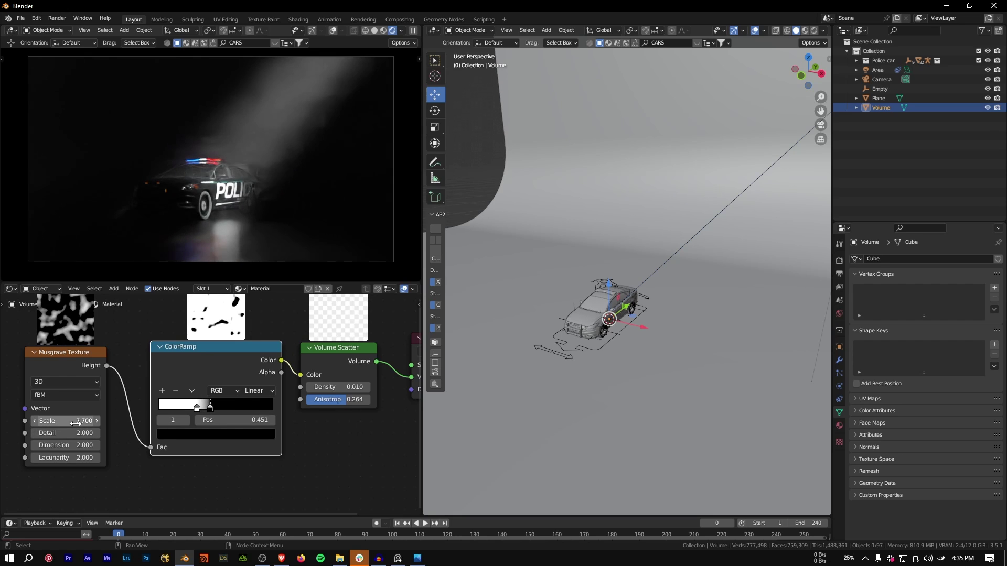
{"action": "left_click_drag", "start_coordinate": [207, 409], "coordinate": [153, 414]}
{"action": "key", "text": "g"}
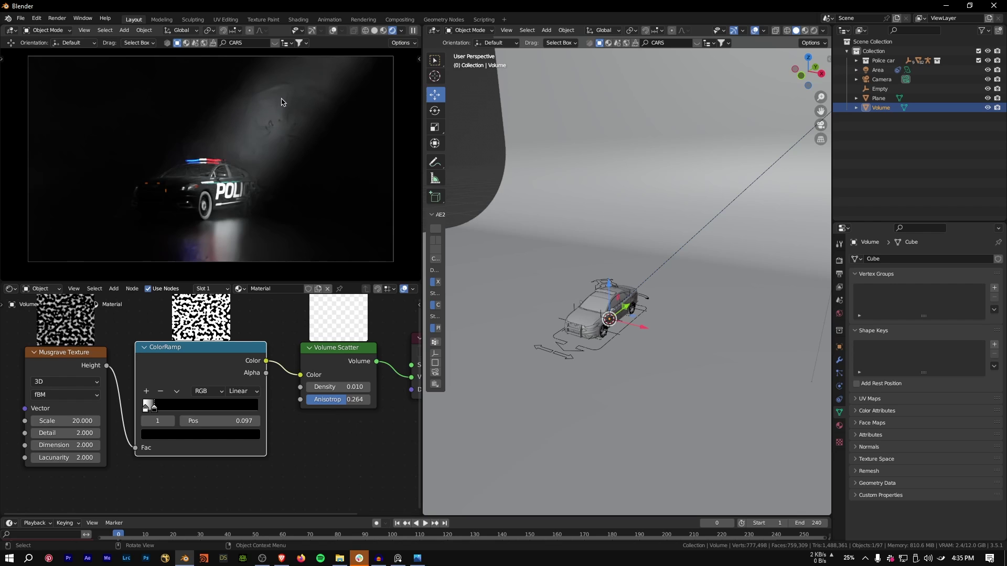
Set the viewport Max Samples in Render Sampling to 102
{"action": "left_click", "coordinate": [839, 261]}
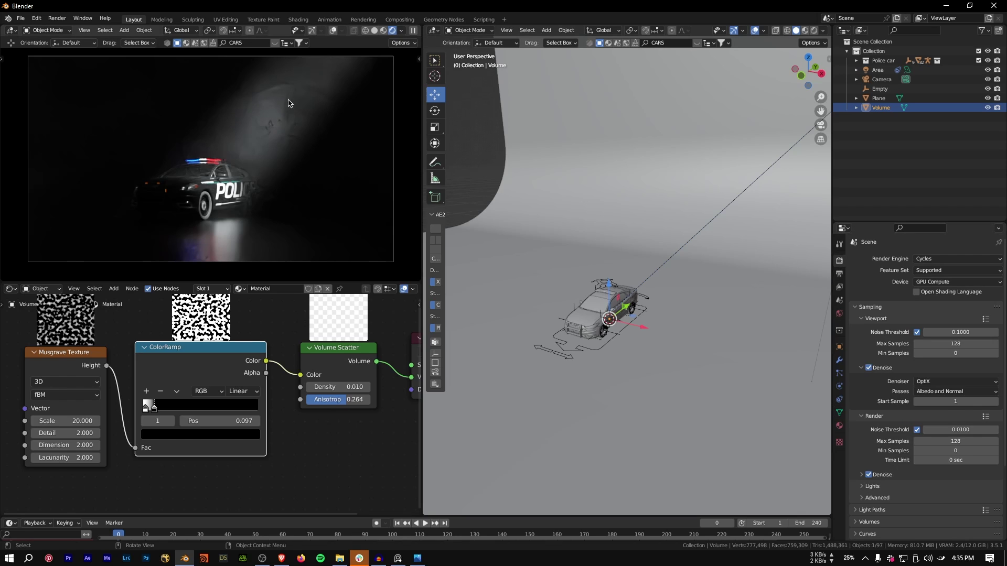
{"action": "left_click", "coordinate": [839, 274]}
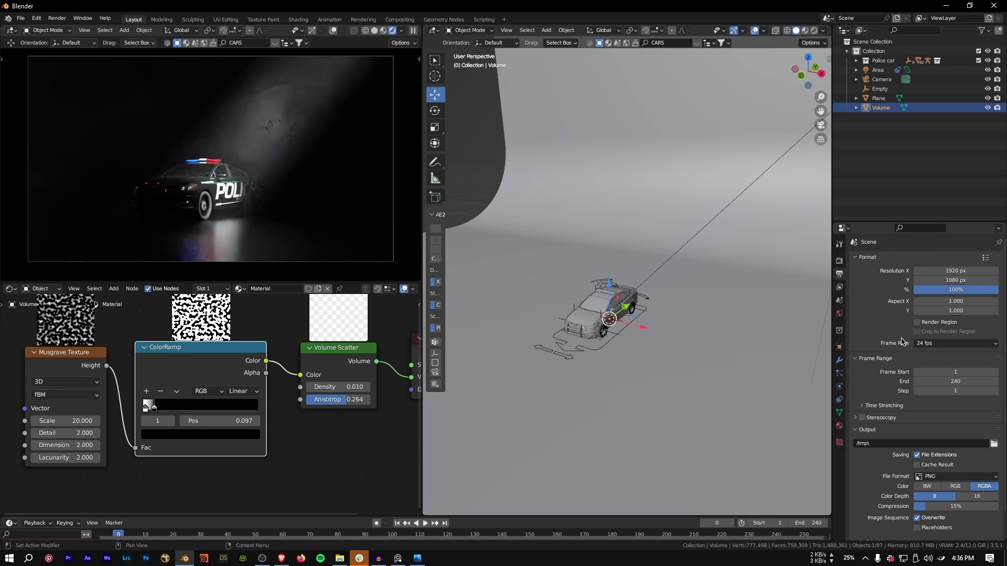
{"action": "left_click", "coordinate": [839, 288]}
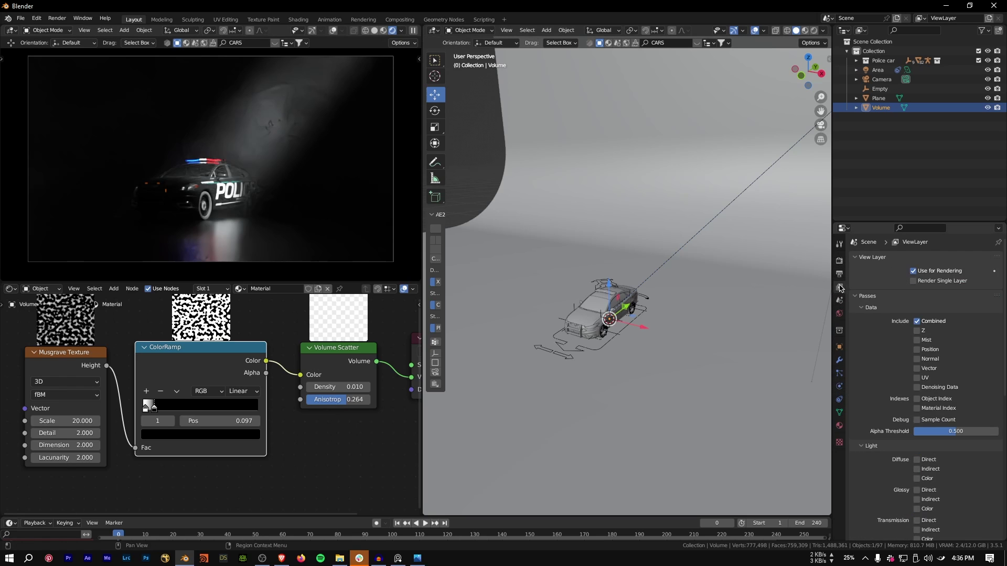
{"action": "left_click", "coordinate": [839, 260]}
{"action": "left_click", "coordinate": [927, 343]}
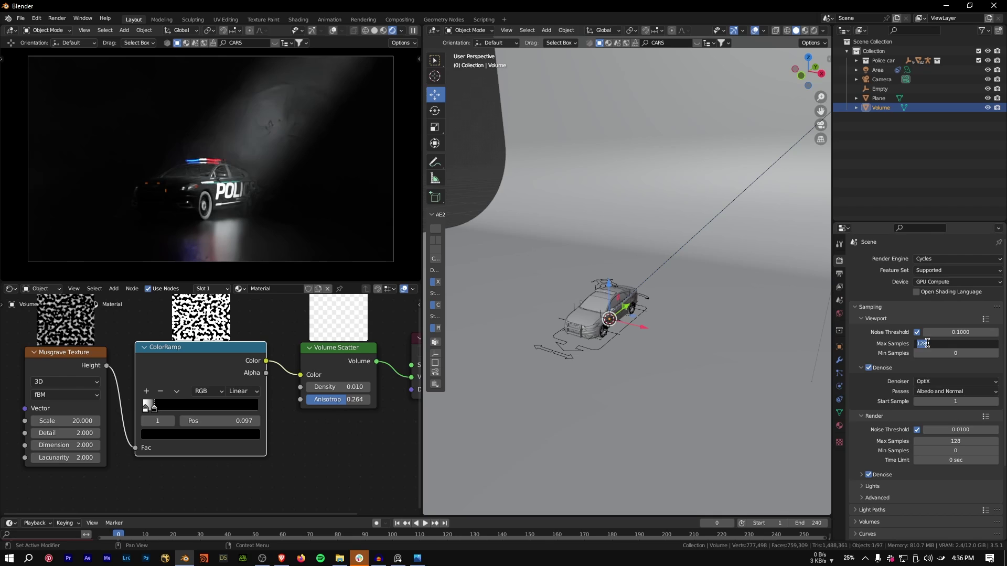
{"action": "type", "text": "512"}
{"action": "key", "text": "Return"}
{"action": "left_click", "coordinate": [927, 343]}
{"action": "type", "text": "102"}
{"action": "key", "text": "Return"}
Set the viewport Noise Threshold to 0.01 with overlays shown in the camera preview
{"action": "left_click", "coordinate": [332, 31]}
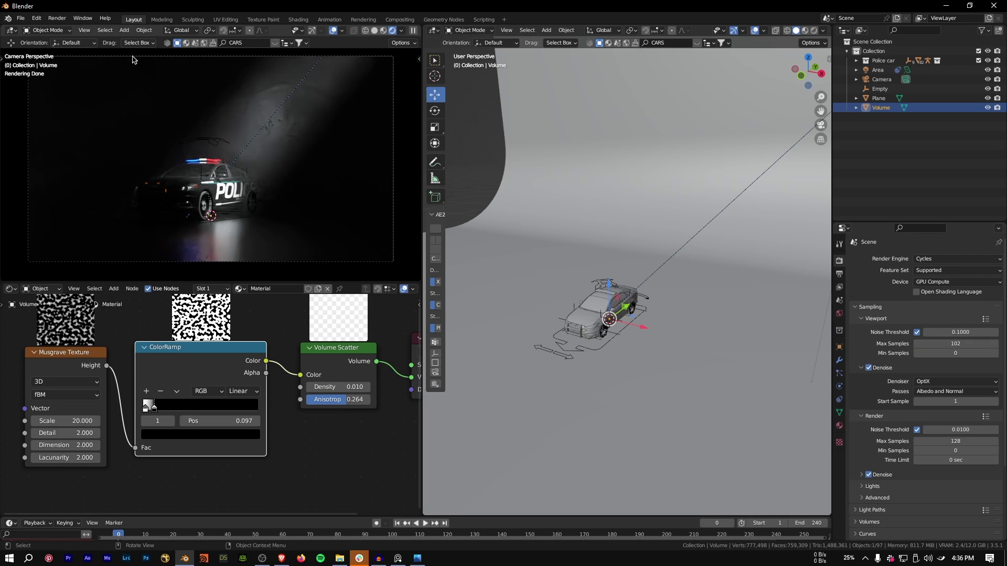
{"action": "left_click", "coordinate": [946, 331]}
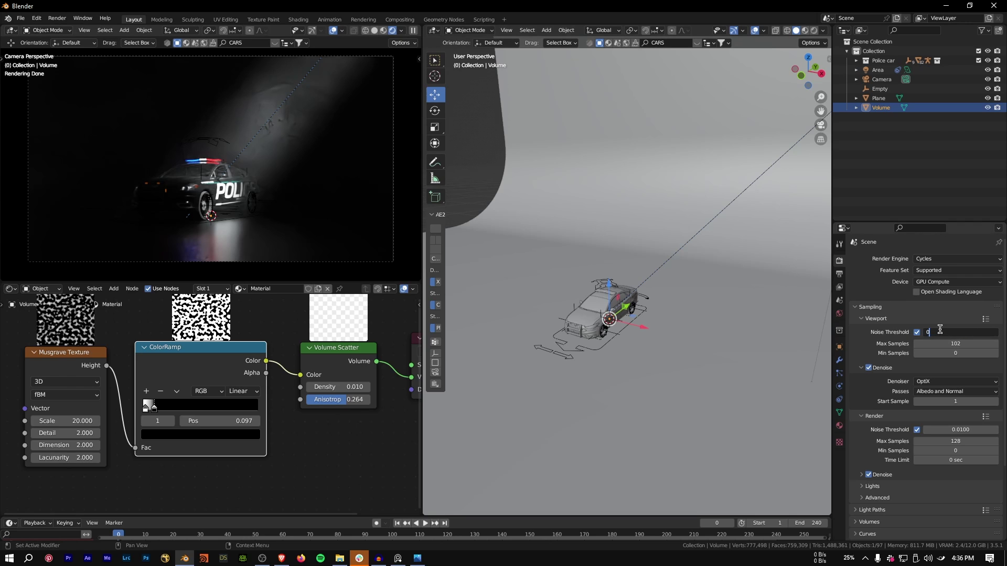
{"action": "key", "text": "Return"}
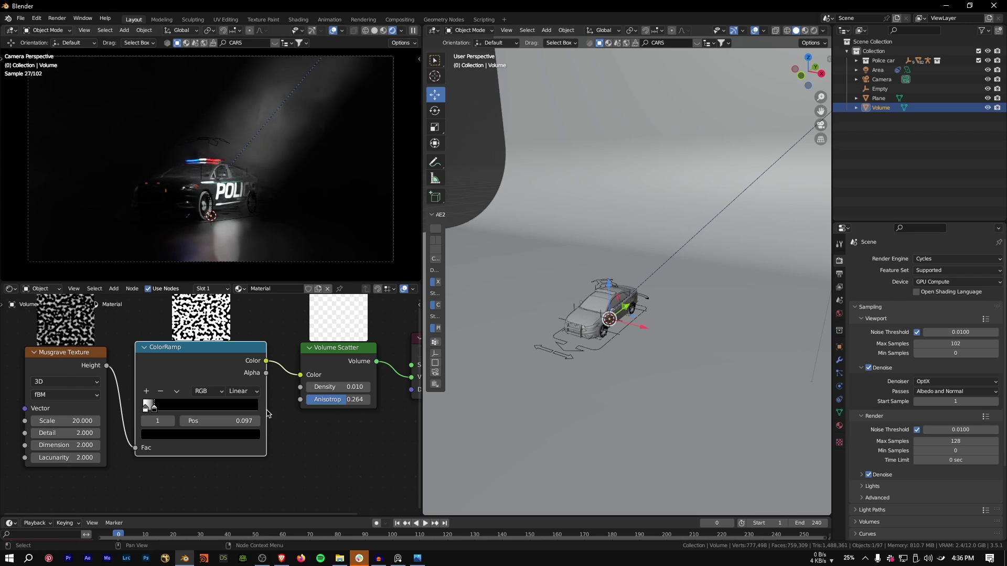
{"action": "scroll", "coordinate": [154, 401], "scroll_direction": "up", "scroll_amount": 2}
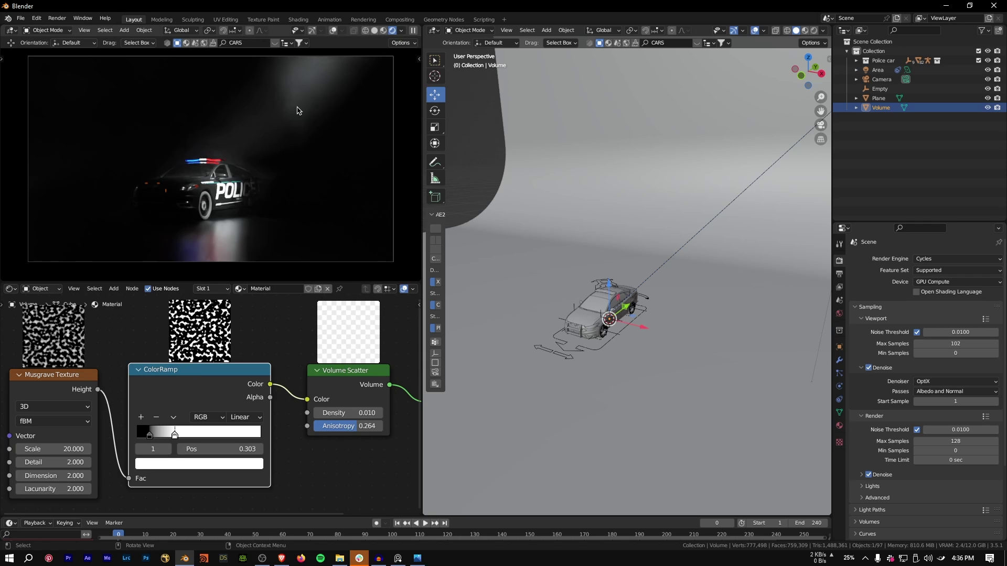
Mute and unmute the Musgrave and ColorRamp nodes to compare the fog with and without them
{"action": "left_click_drag", "start_coordinate": [285, 325], "coordinate": [4, 482]}
{"action": "key", "text": "m"}
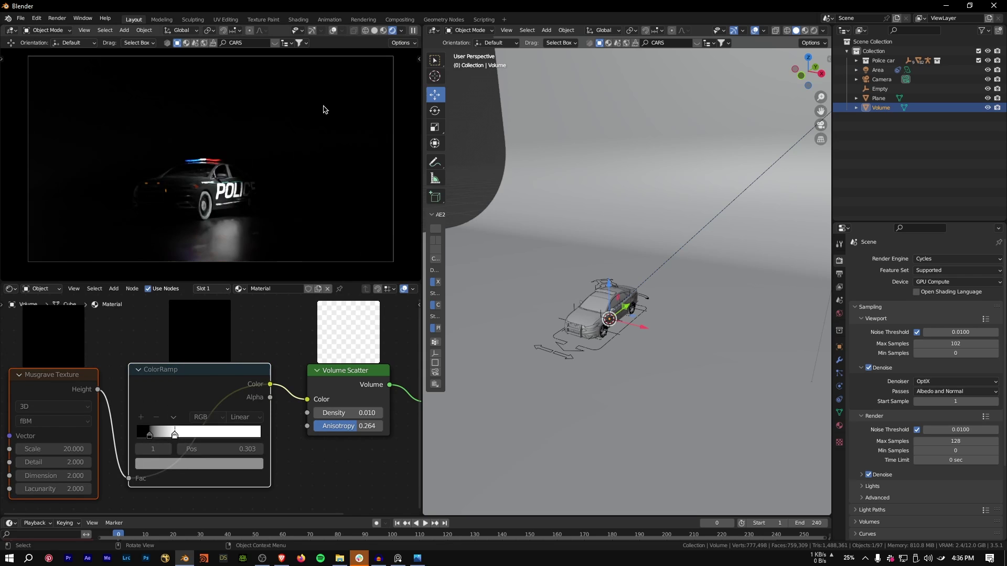
{"action": "left_click", "coordinate": [274, 347]}
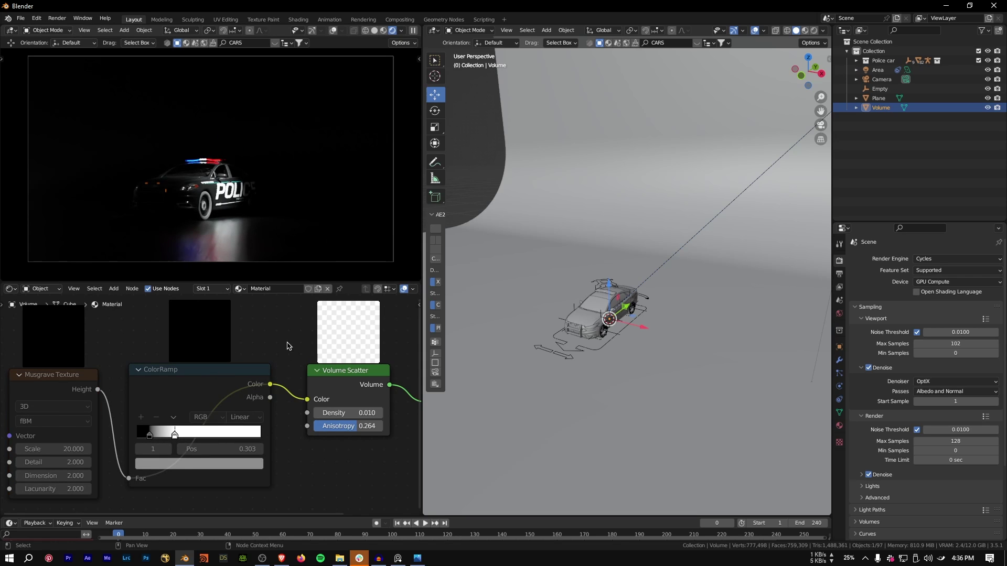
{"action": "left_click_drag", "start_coordinate": [287, 346], "coordinate": [12, 496]}
{"action": "key", "text": "m"}
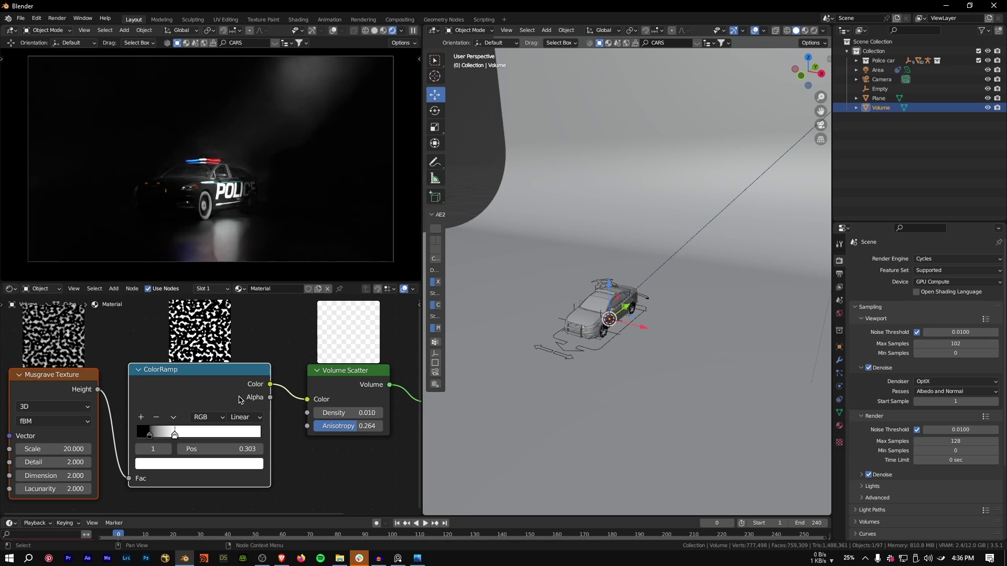
{"action": "left_click", "coordinate": [233, 382]}
{"action": "key", "text": "m"}
{"action": "key", "text": "m"}
{"action": "left_click", "coordinate": [63, 380]}
{"action": "key", "text": "m"}
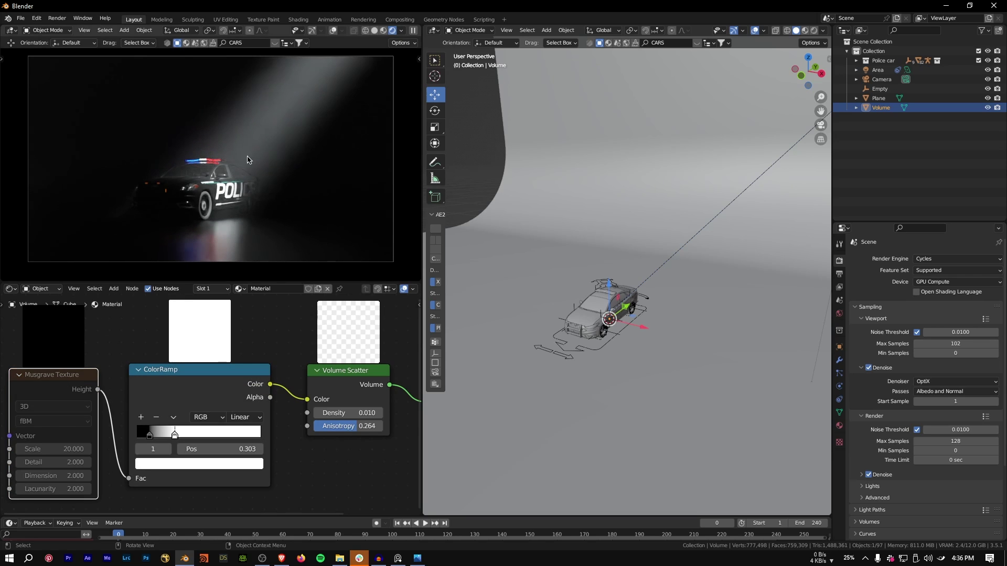
{"action": "key", "text": "m"}
{"action": "right_click", "coordinate": [282, 131]}
{"action": "key", "text": "m"}
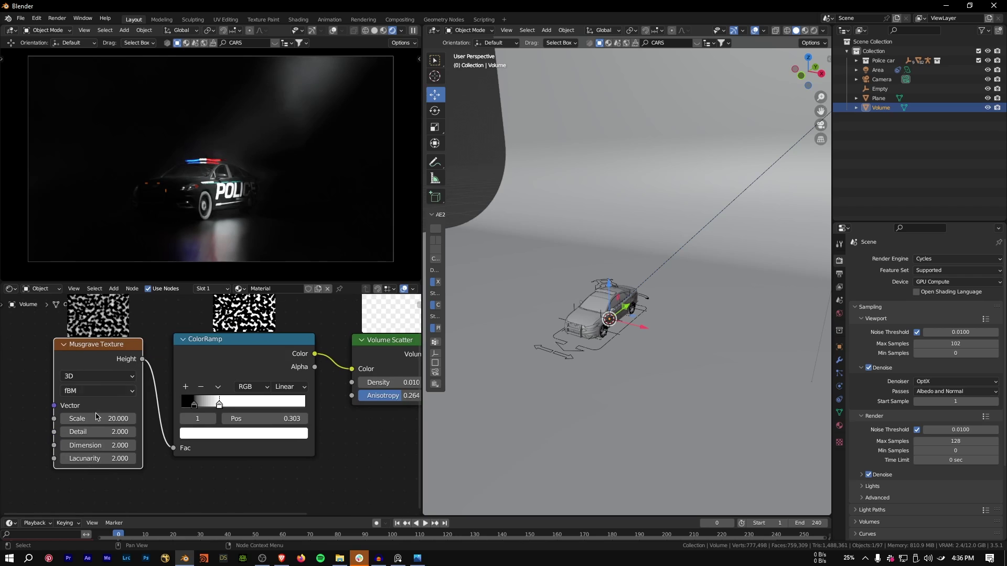
Set the Musgrave Texture to Scale 15.3 and Detail 2.3, with the ColorRamp stop at 0.369
{"action": "scroll", "coordinate": [127, 370], "scroll_direction": "up", "scroll_amount": 3}
{"action": "left_click_drag", "start_coordinate": [58, 462], "coordinate": [58, 425]}
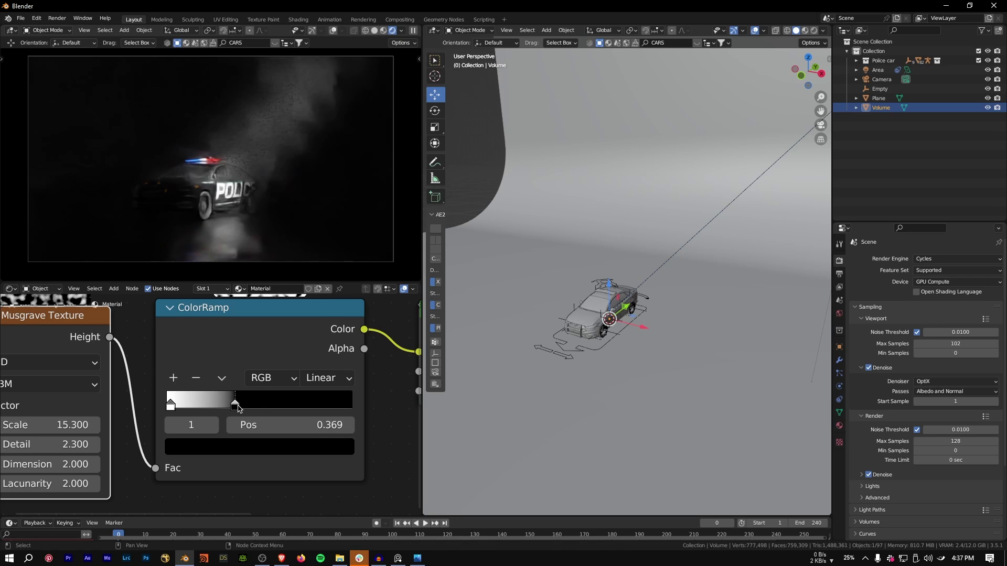
{"action": "scroll", "coordinate": [227, 397], "scroll_direction": "down", "scroll_amount": 3}
{"action": "middle_click_drag", "start_coordinate": [225, 373], "coordinate": [206, 411]}
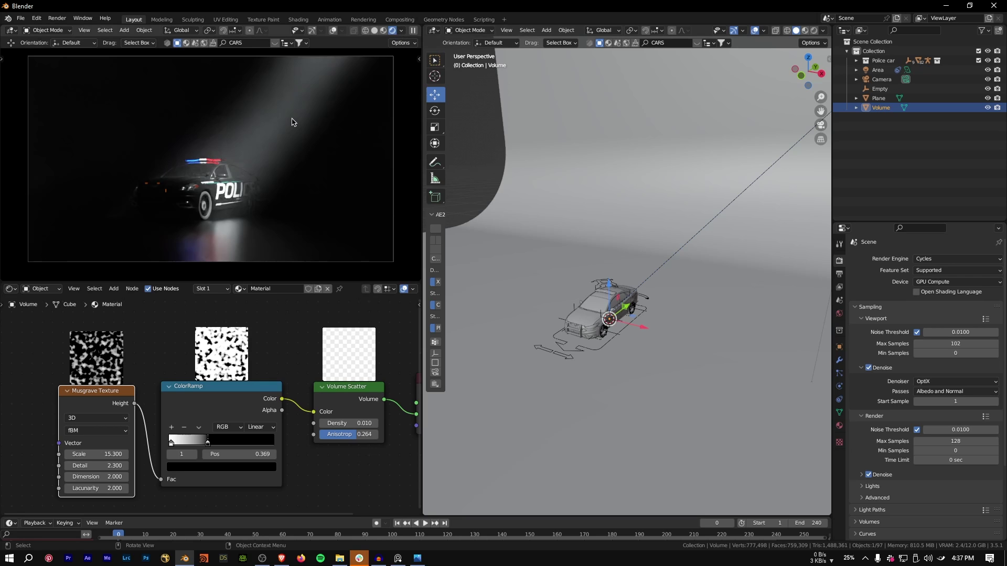
{"action": "left_click", "coordinate": [402, 32]}
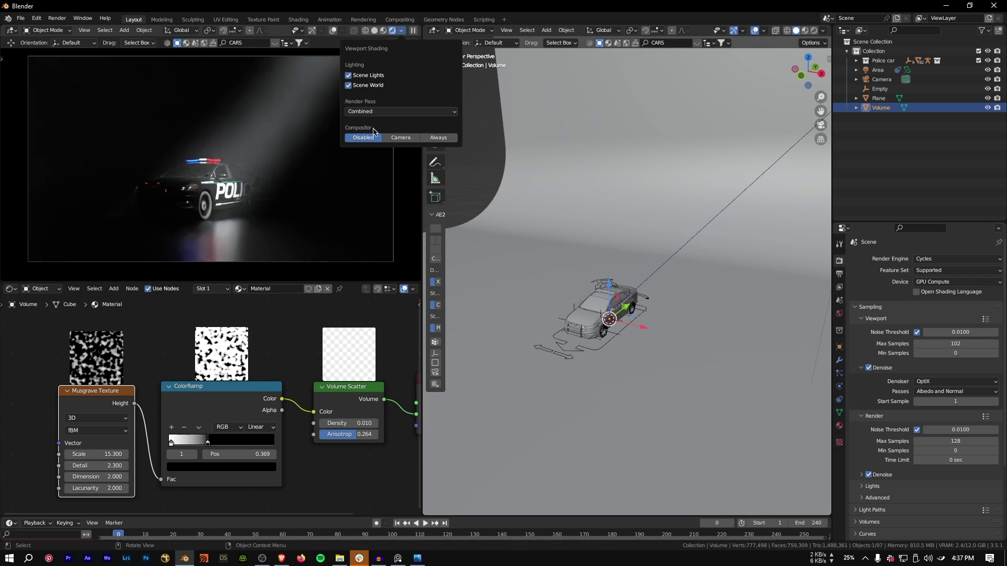
Turn the 3D view area into the Compositor and enable compositing nodes
{"action": "left_click", "coordinate": [407, 139]}
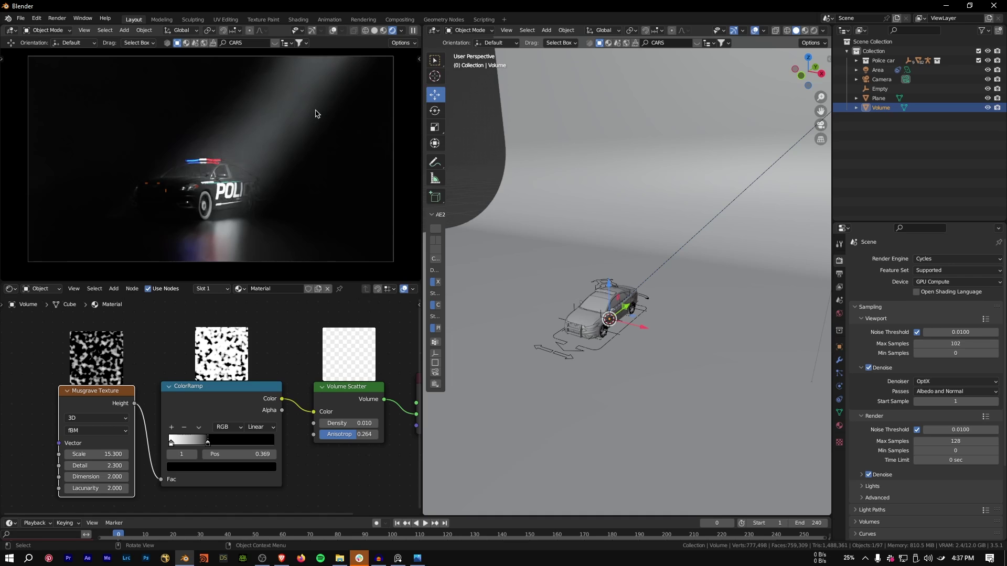
{"action": "left_click", "coordinate": [435, 30]}
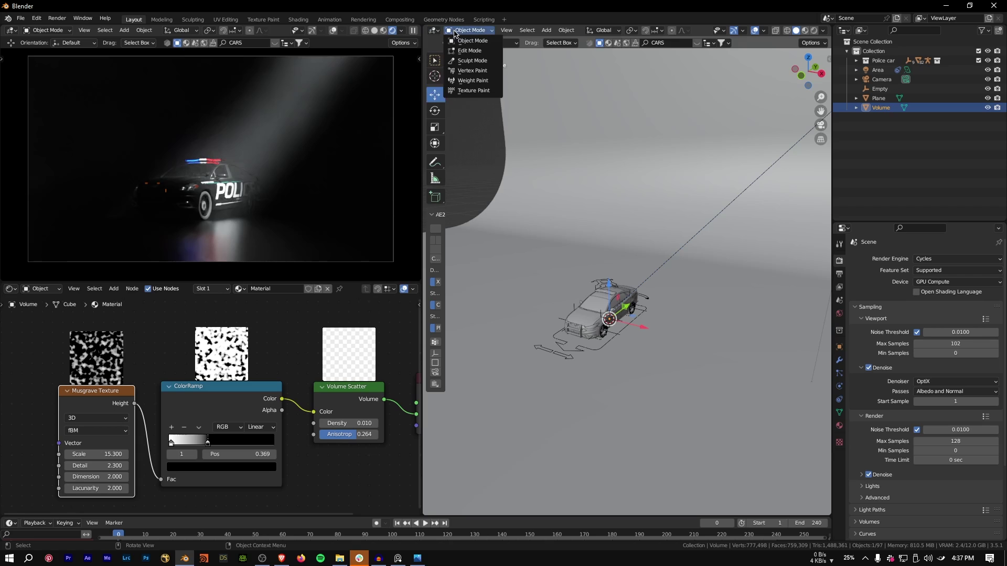
{"action": "left_click", "coordinate": [435, 31]}
{"action": "left_click", "coordinate": [434, 31]}
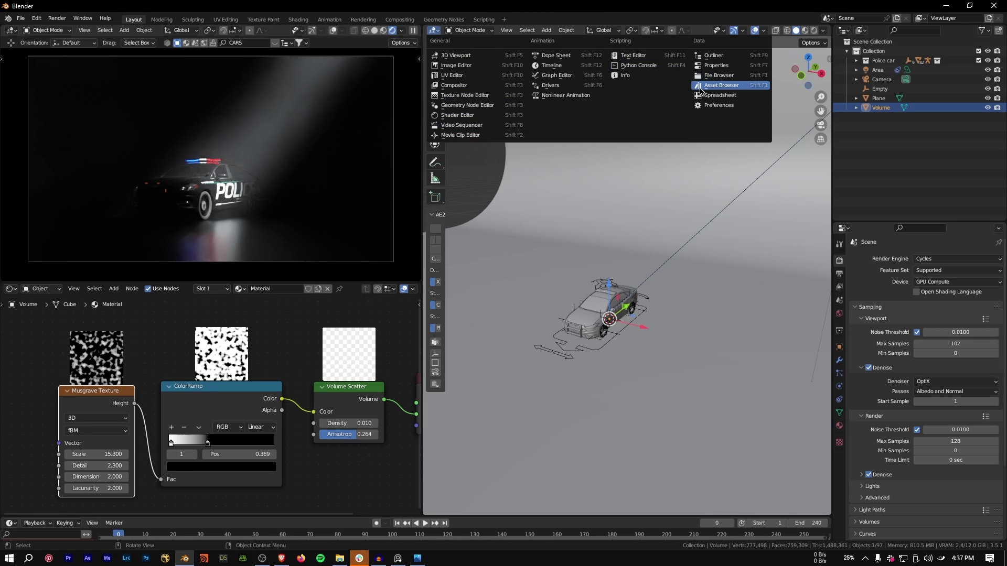
{"action": "left_click", "coordinate": [457, 85]}
{"action": "left_click", "coordinate": [526, 30]}
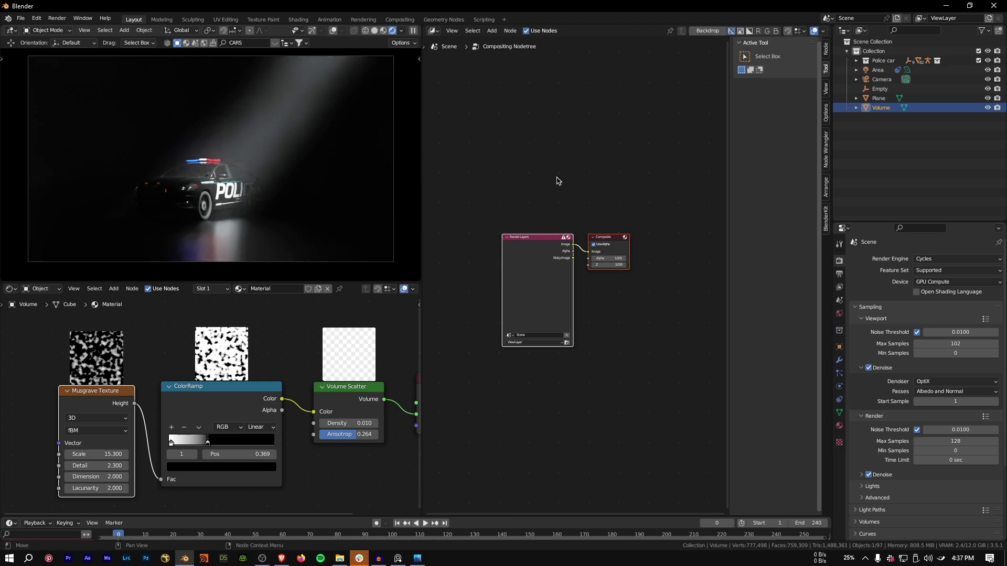
Insert an RGB Curves node before the Composite output and bend its red curve down
{"action": "scroll", "coordinate": [556, 178], "scroll_direction": "up", "scroll_amount": 3}
{"action": "key", "text": "shift+a"}
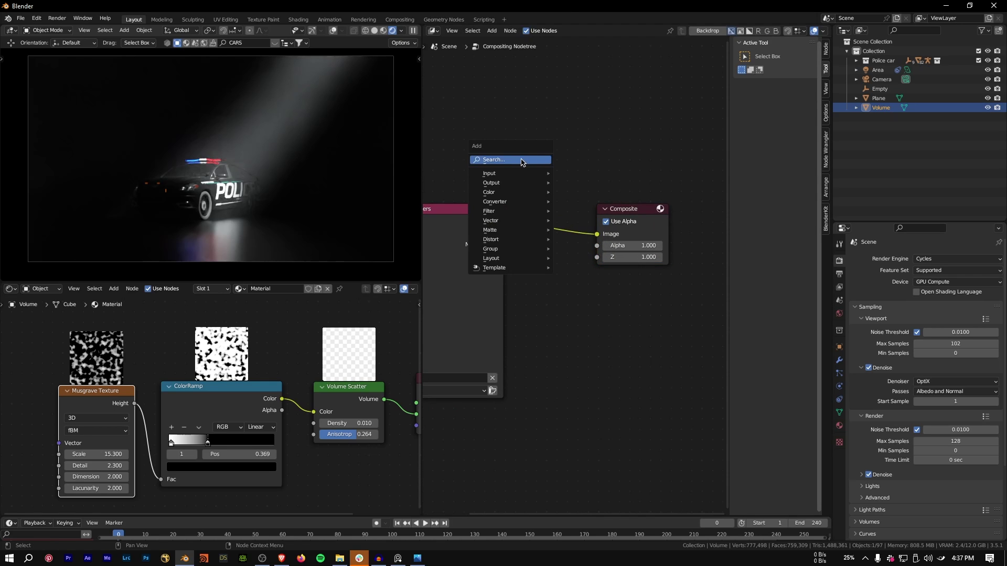
{"action": "type", "text": "rgb"}
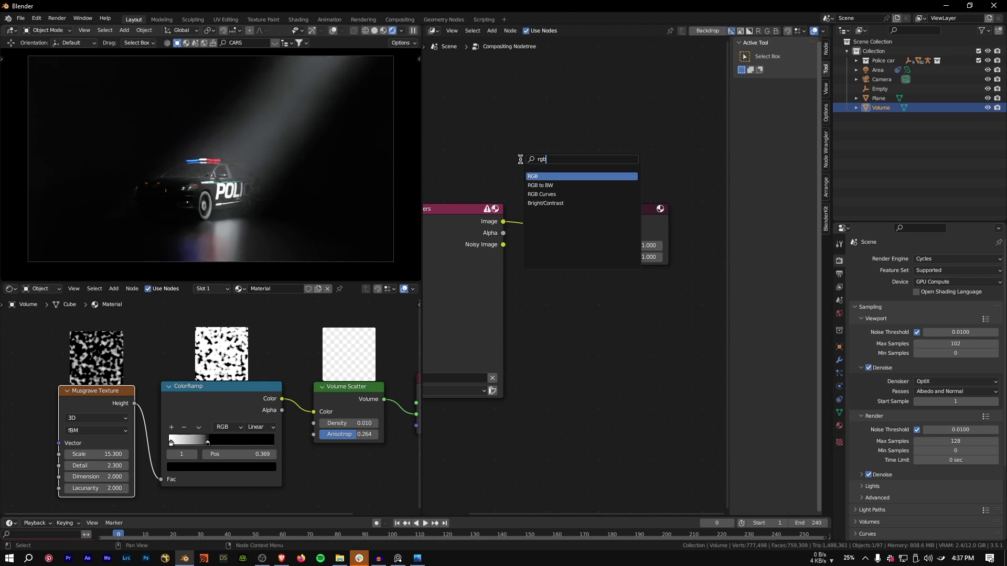
{"action": "type", "text": "c"}
{"action": "left_click", "coordinate": [548, 177]}
{"action": "left_click", "coordinate": [546, 219]}
{"action": "scroll", "coordinate": [575, 273], "scroll_direction": "up", "scroll_amount": 4}
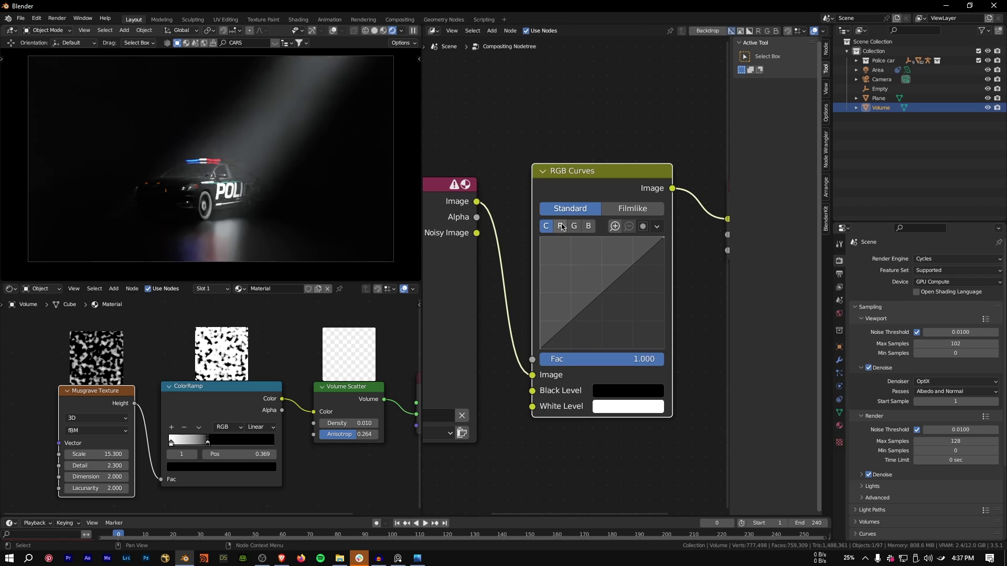
{"action": "left_click", "coordinate": [562, 227]}
{"action": "left_click_drag", "start_coordinate": [611, 279], "coordinate": [624, 288]}
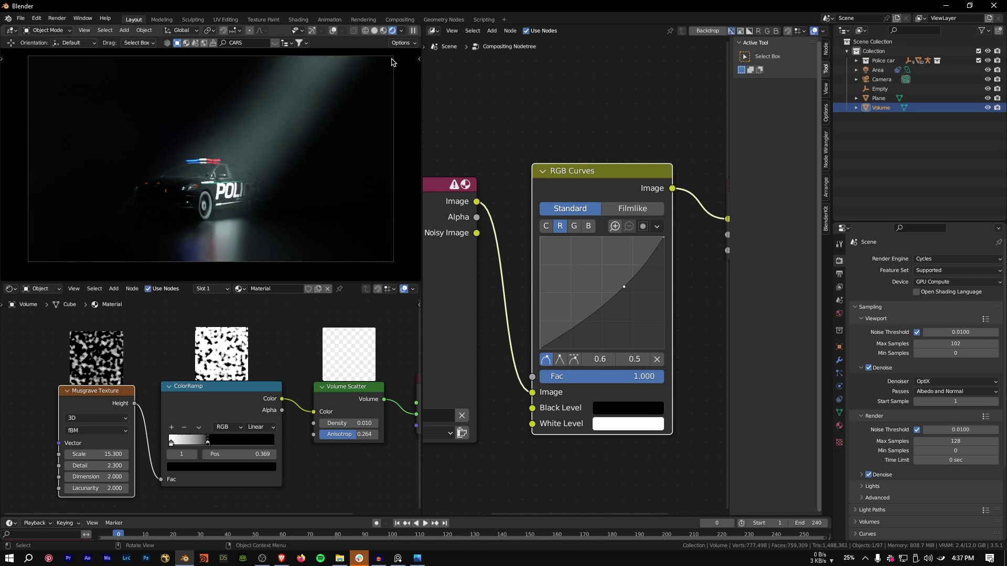
Set the viewport to always apply the compositor and return to the camera view
{"action": "left_click", "coordinate": [402, 31]}
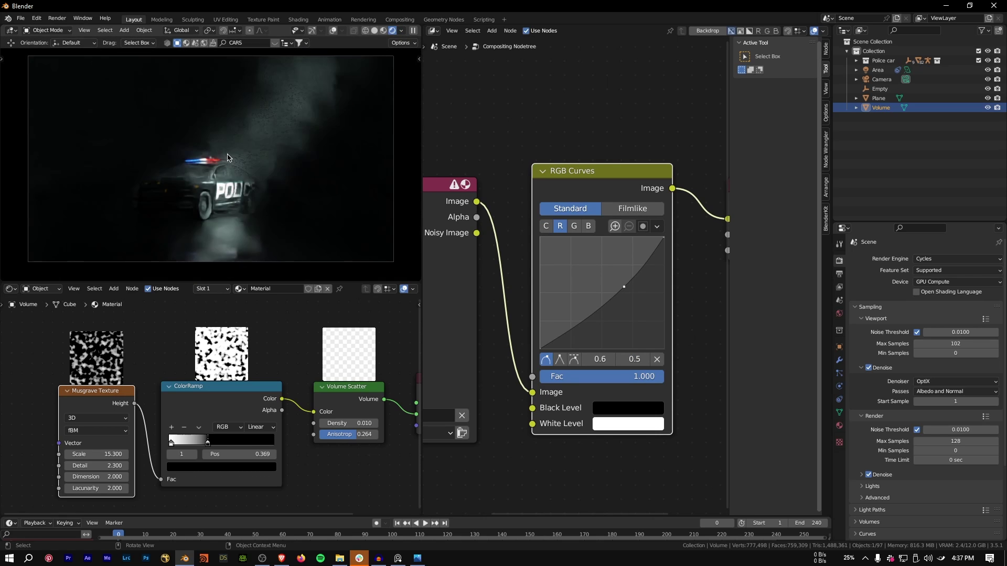
{"action": "left_click", "coordinate": [402, 31]}
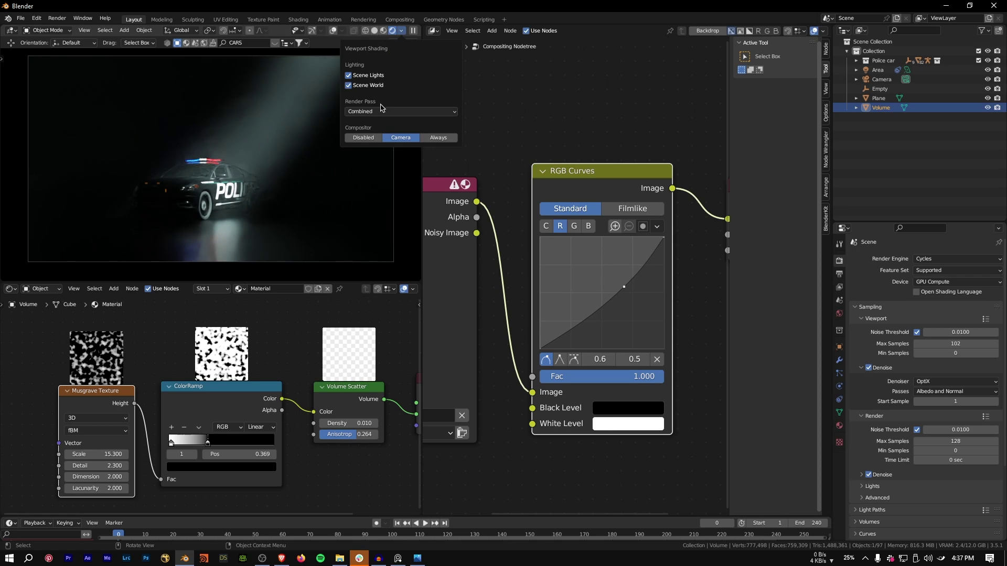
{"action": "left_click", "coordinate": [435, 137]}
{"action": "middle_click_drag", "start_coordinate": [242, 173], "coordinate": [236, 182]}
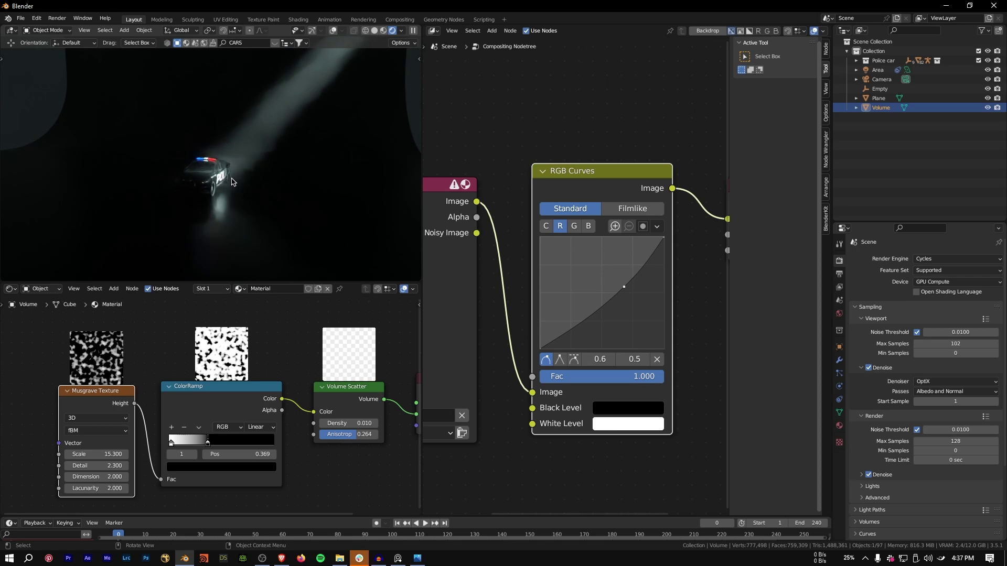
{"action": "scroll", "coordinate": [231, 182], "scroll_direction": "up", "scroll_amount": 5}
{"action": "middle_click_drag", "start_coordinate": [184, 212], "coordinate": [220, 202]}
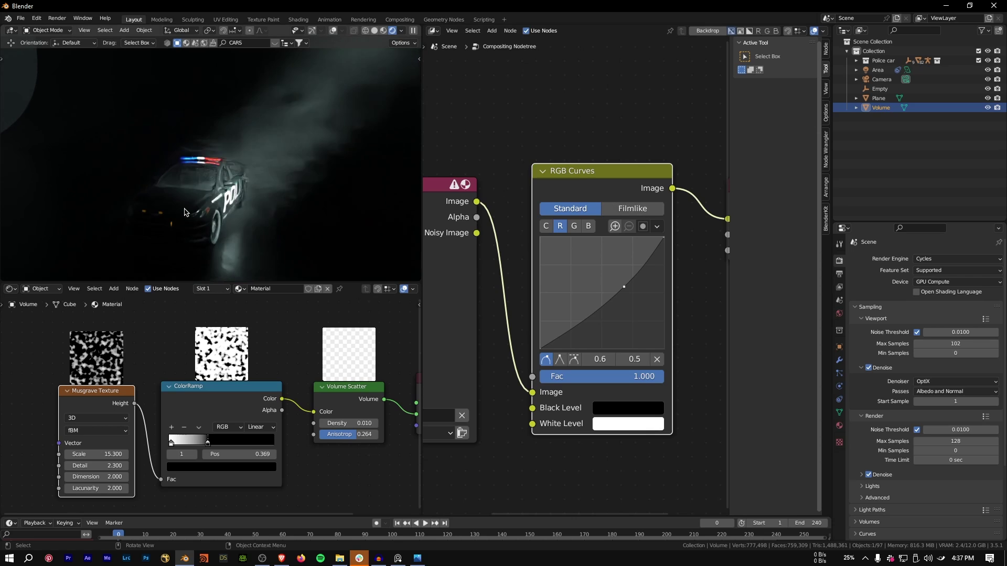
{"action": "key", "text": "KP_0"}
{"action": "left_click", "coordinate": [402, 43]}
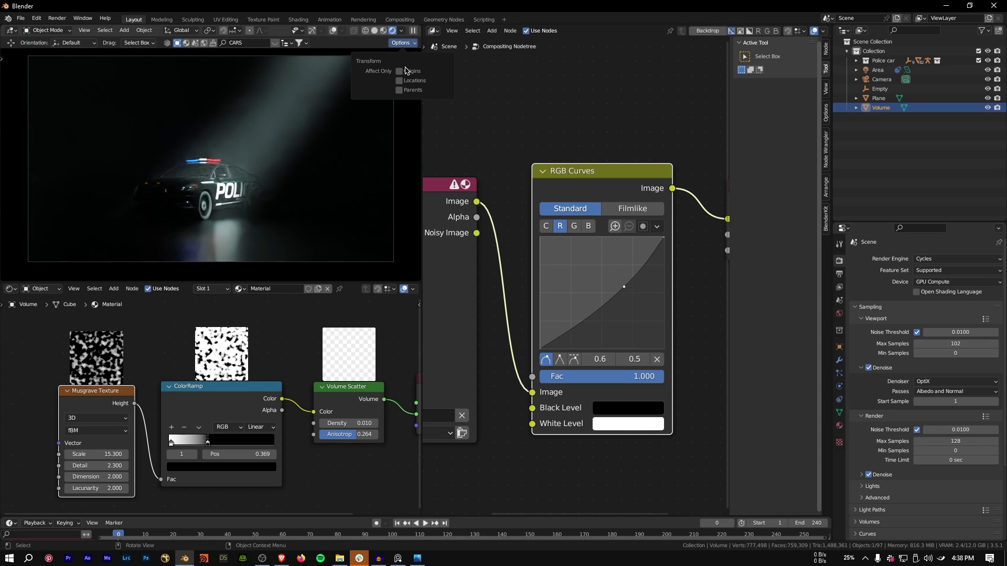
{"action": "left_click", "coordinate": [401, 31]}
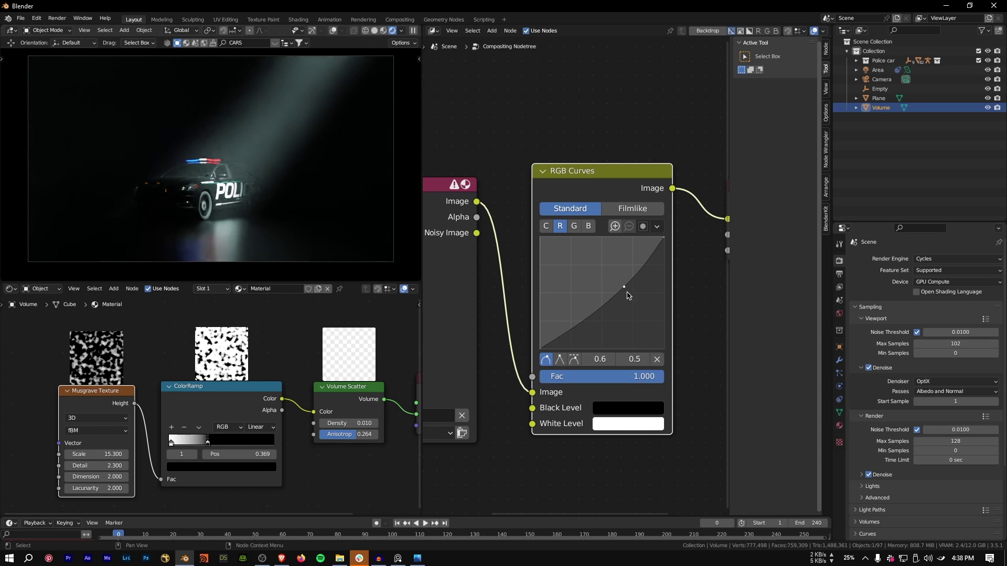
Raise the red curve's upper point to 0.8/0.7 and add a shadow point at 0.2/0.1
{"action": "left_click_drag", "start_coordinate": [630, 279], "coordinate": [642, 262]}
{"action": "left_click_drag", "start_coordinate": [570, 328], "coordinate": [569, 329]}
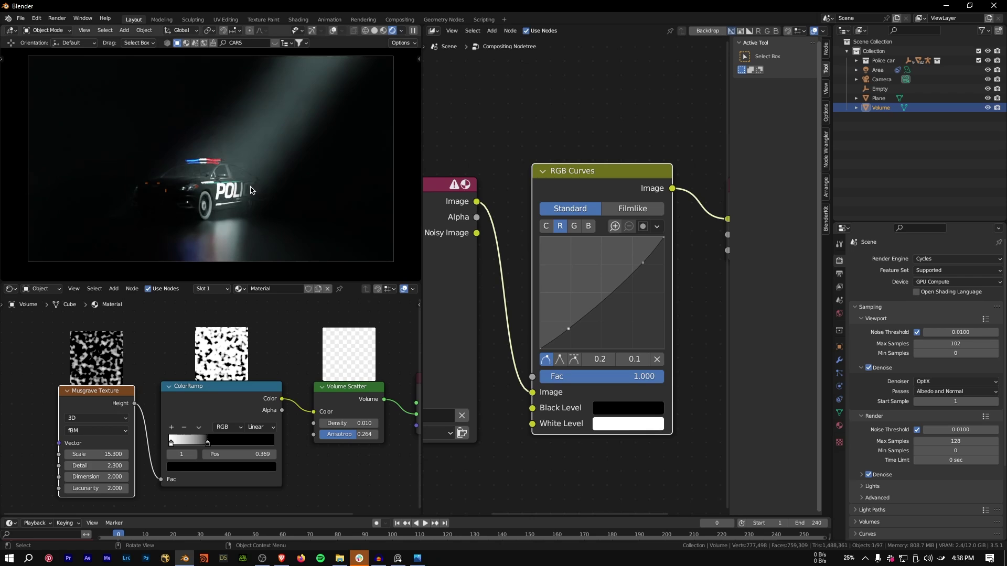
{"action": "left_click", "coordinate": [245, 250]}
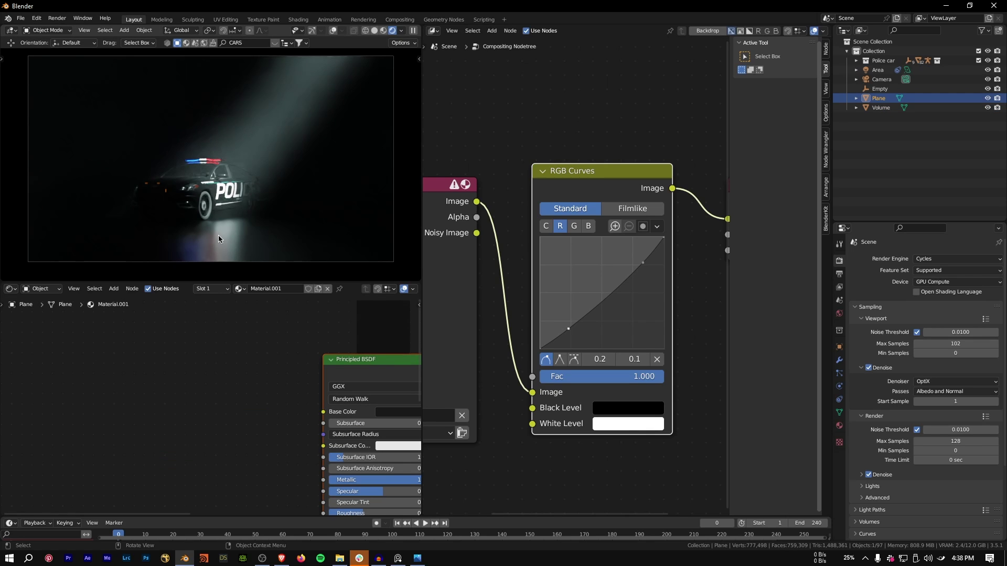
Set the Plane material's Roughness to 1.000
{"action": "left_click", "coordinate": [839, 425]}
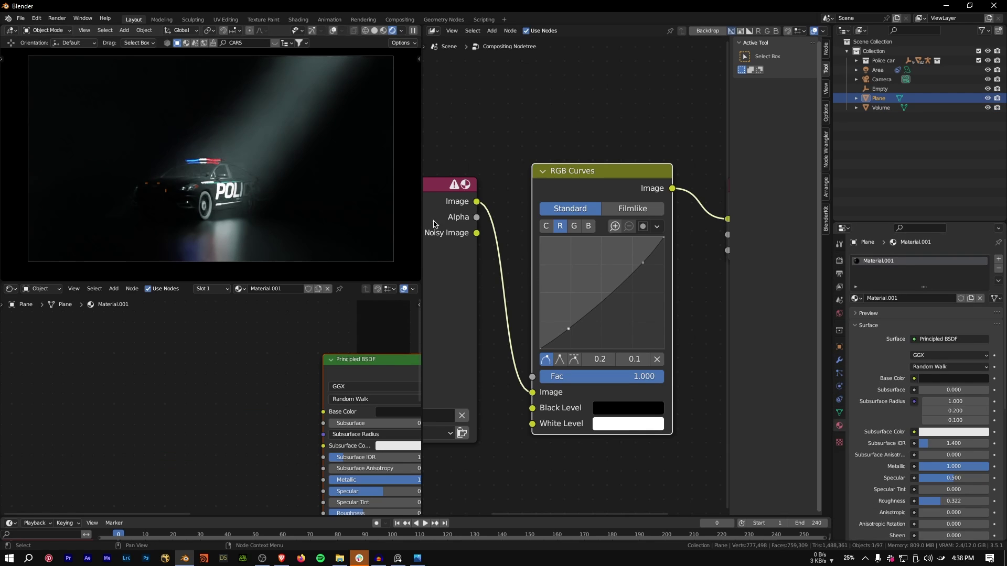
{"action": "scroll", "coordinate": [896, 408], "scroll_direction": "down", "scroll_amount": 5}
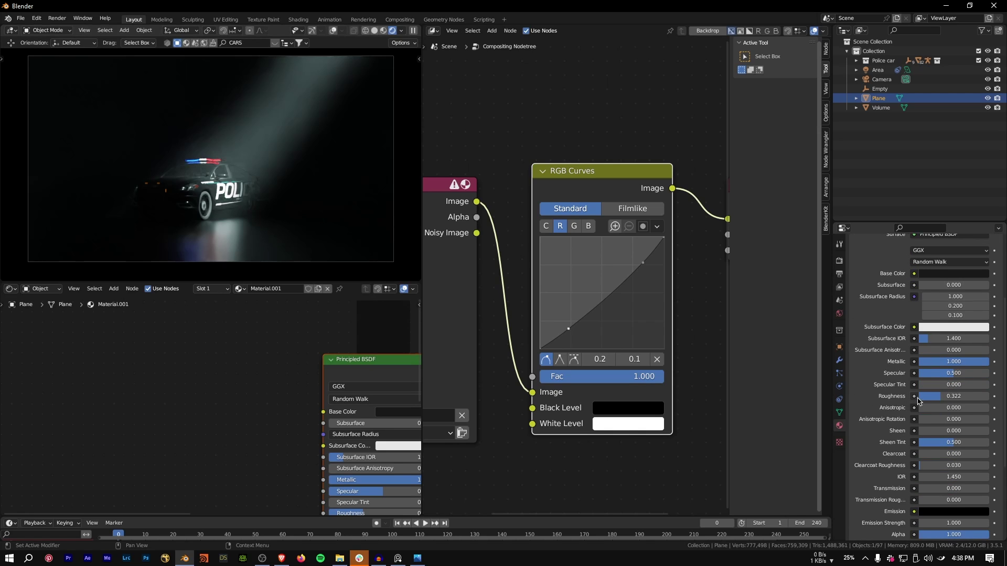
{"action": "left_click_drag", "start_coordinate": [926, 396], "coordinate": [986, 396]}
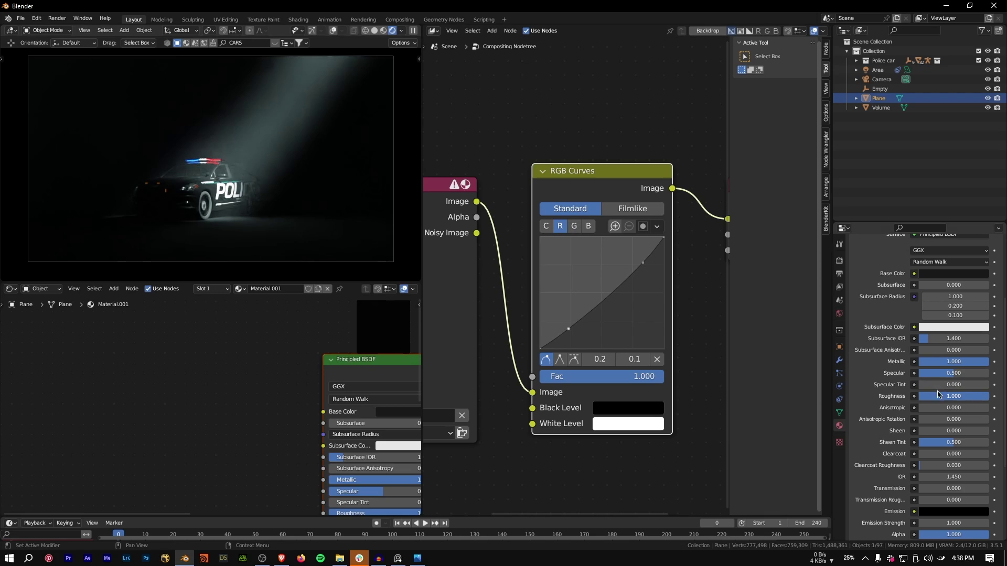
Add a 0.7/0.7 point to the blue channel of the RGB Curves
{"action": "left_click", "coordinate": [574, 226]}
{"action": "left_click", "coordinate": [588, 226]}
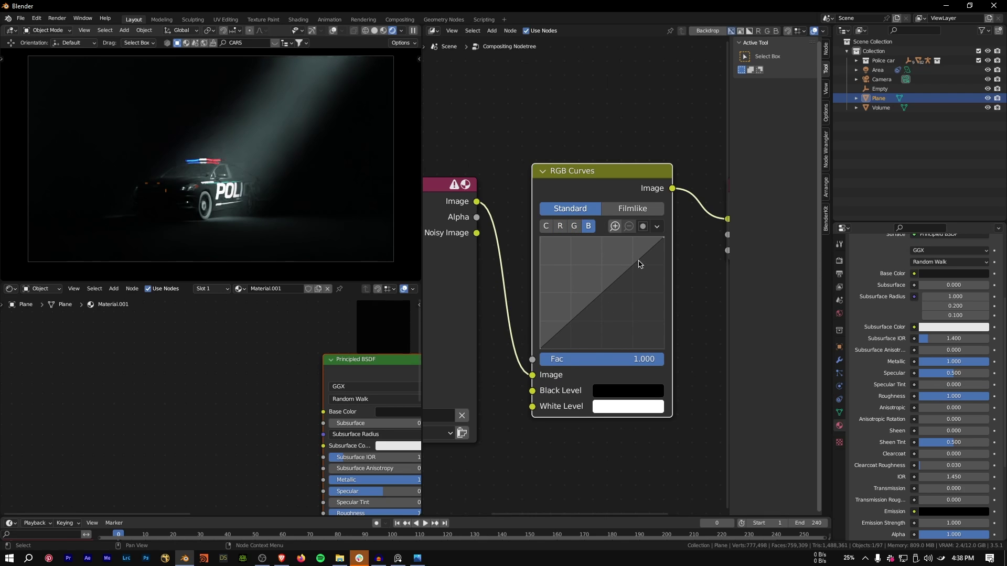
{"action": "left_click", "coordinate": [632, 261]}
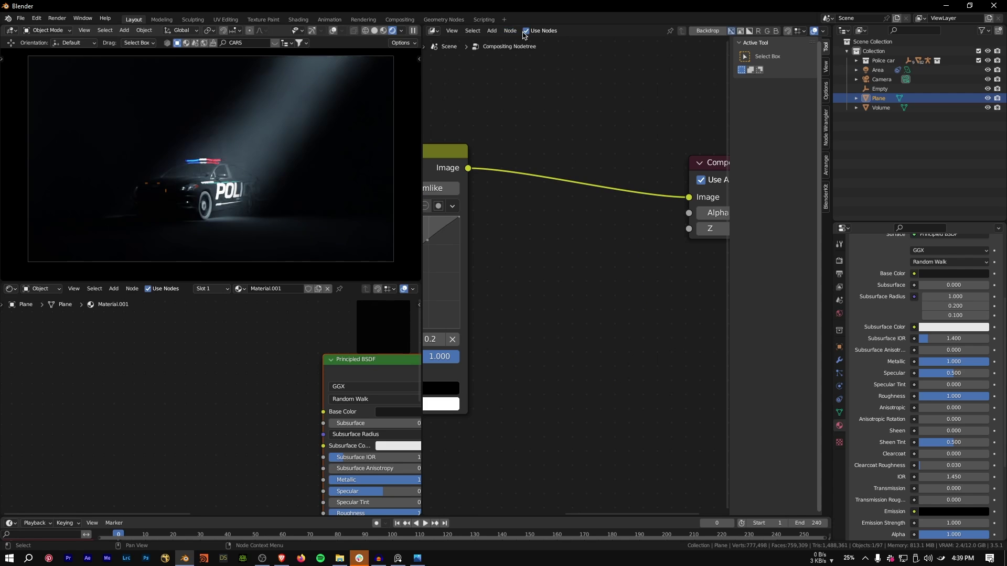
Turn off compositing nodes and switch the node editor area back to a 3D Viewport
{"action": "left_click", "coordinate": [526, 32]}
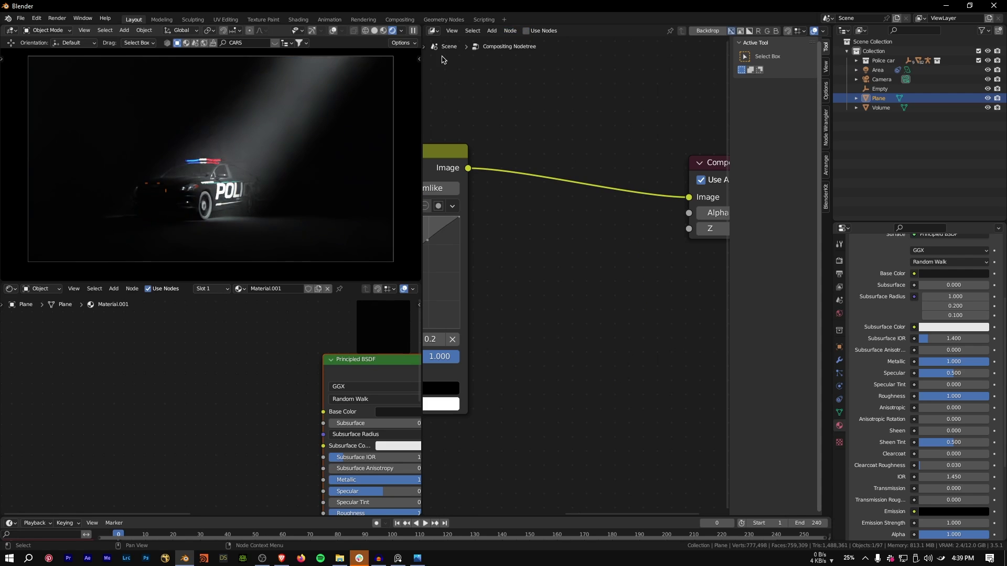
{"action": "left_click", "coordinate": [434, 30]}
{"action": "left_click", "coordinate": [452, 58]}
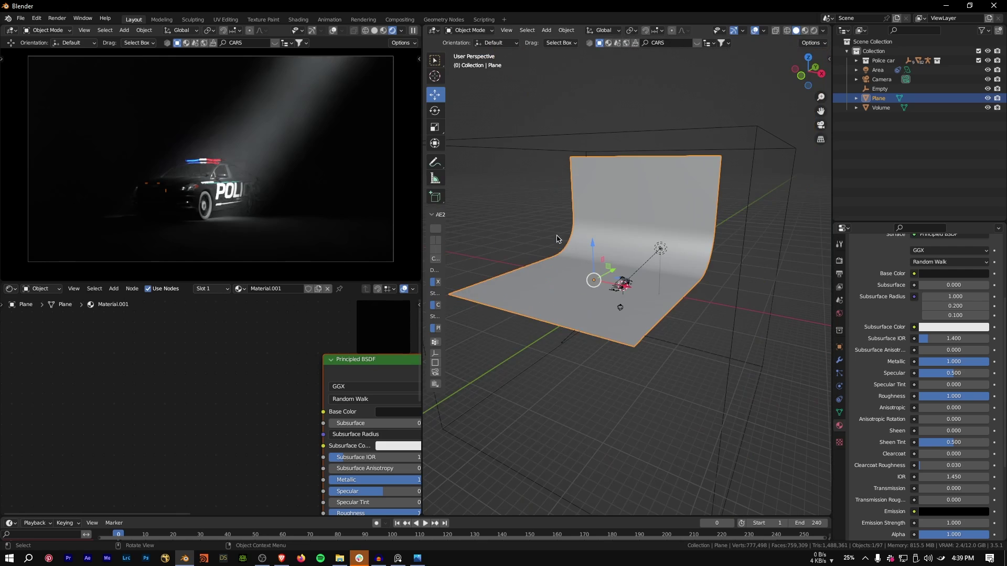
{"action": "scroll", "coordinate": [588, 296], "scroll_direction": "up", "scroll_amount": 5}
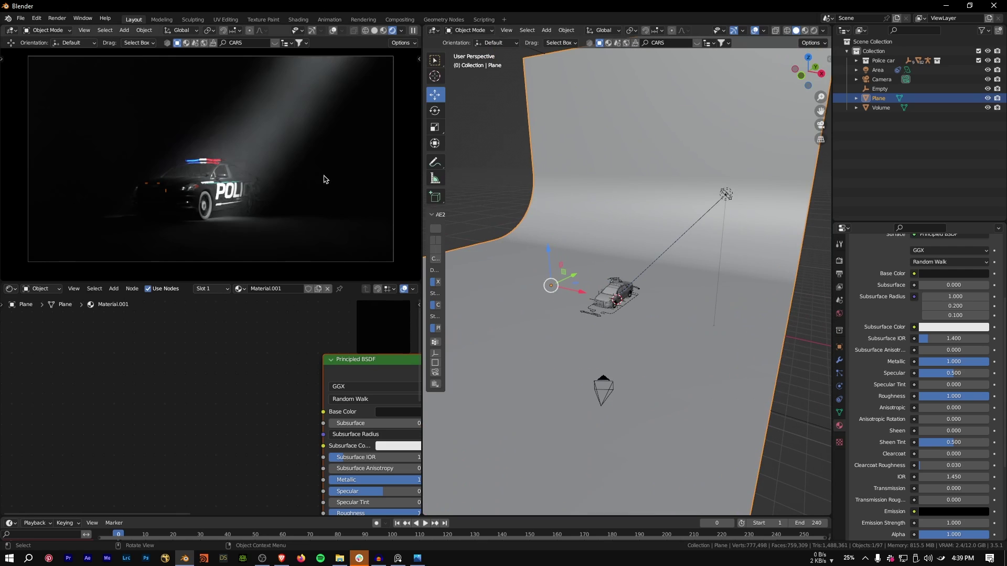
Switch the viewport to solid shading and render the police car shot
{"action": "left_click", "coordinate": [376, 31]}
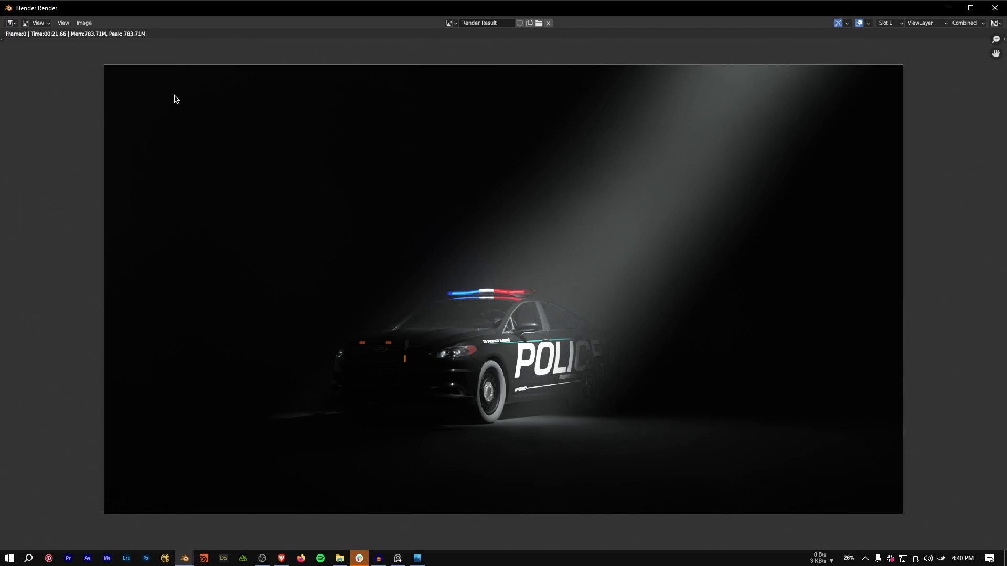
{"action": "scroll", "coordinate": [616, 315], "scroll_direction": "up", "scroll_amount": 2}
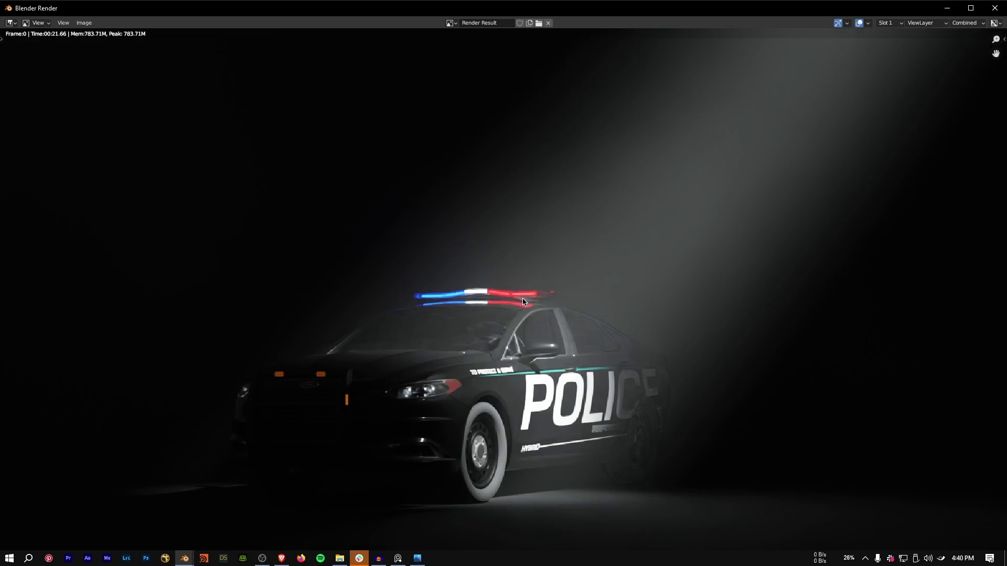
{"action": "scroll", "coordinate": [539, 274], "scroll_direction": "down", "scroll_amount": 3}
{"action": "scroll", "coordinate": [297, 107], "scroll_direction": "up", "scroll_amount": 2}
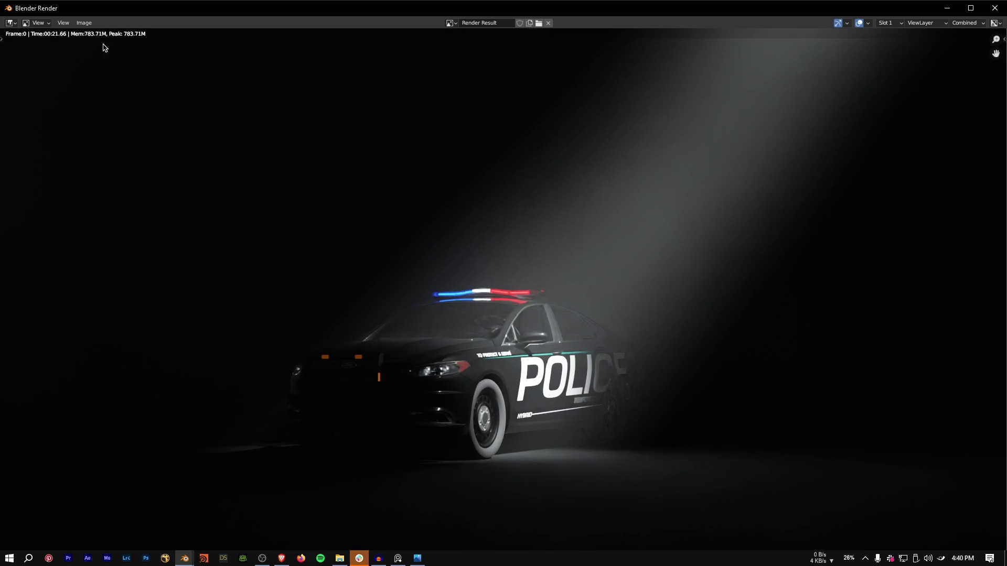
{"action": "scroll", "coordinate": [100, 46], "scroll_direction": "down", "scroll_amount": 2}
Save a copy of the render to the Desktop as 3.png in RGB, 16-bit
{"action": "left_click", "coordinate": [84, 22]}
{"action": "left_click", "coordinate": [100, 85]}
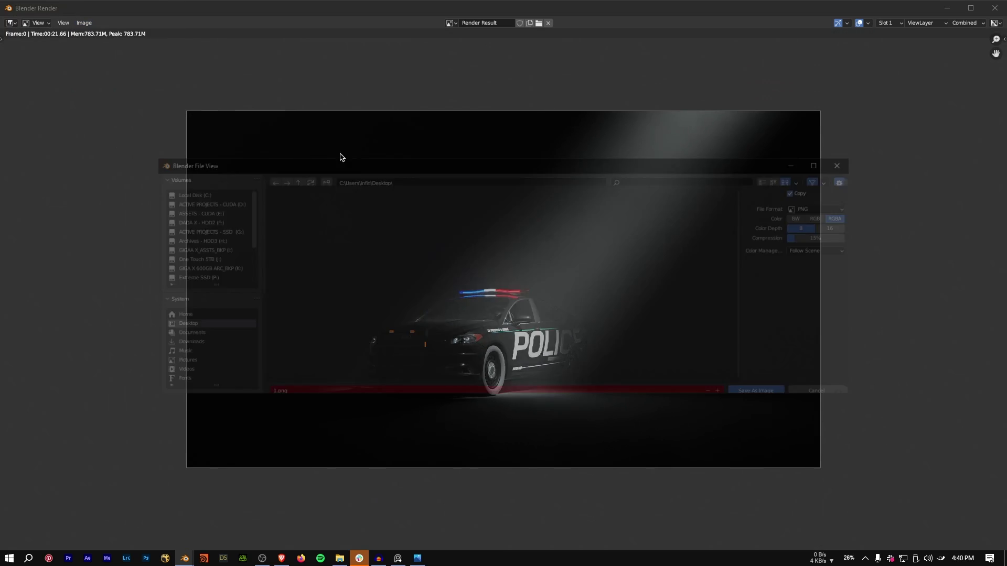
{"action": "left_click", "coordinate": [322, 387]}
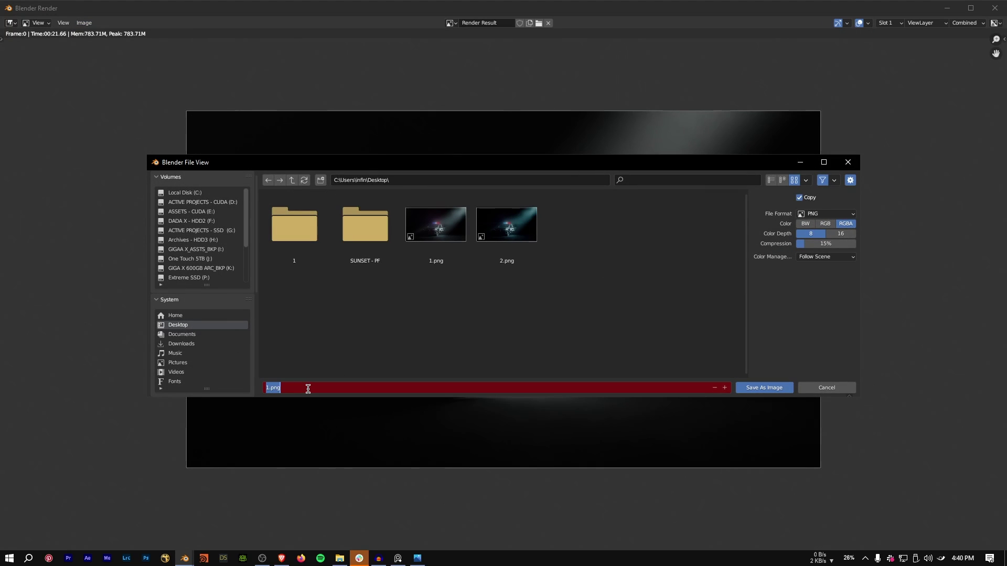
{"action": "type", "text": "3.png"}
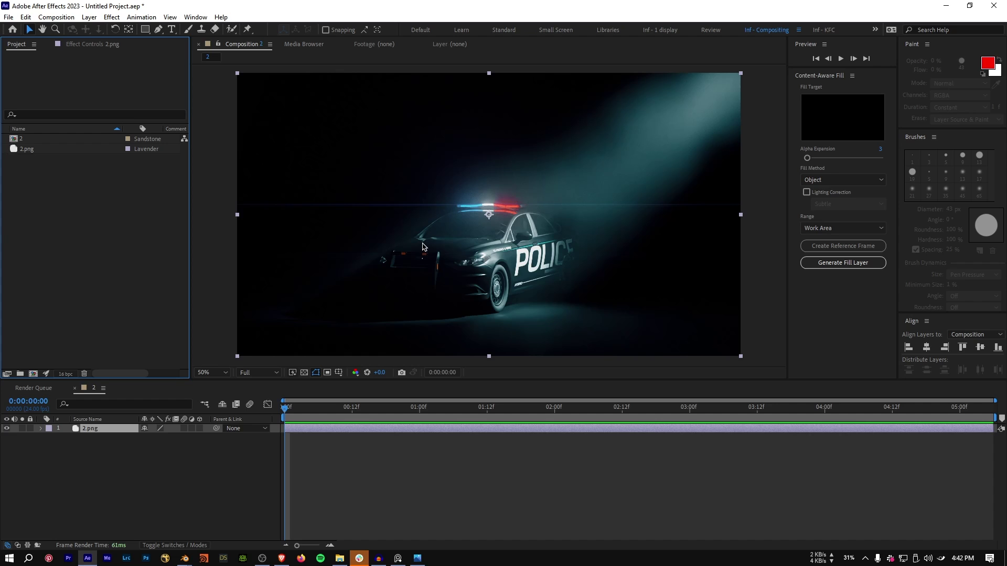
{"action": "key", "text": "grave"}
Toggle the composition zoom in After Effects and scrub to around the two-second mark
{"action": "key", "text": "period"}
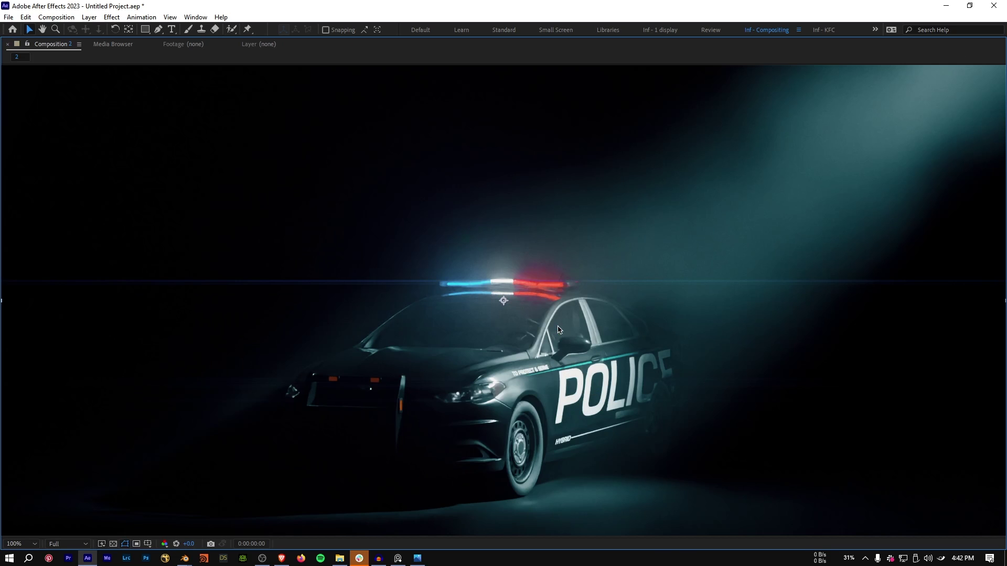
{"action": "key", "text": "comma"}
{"action": "key", "text": "grave"}
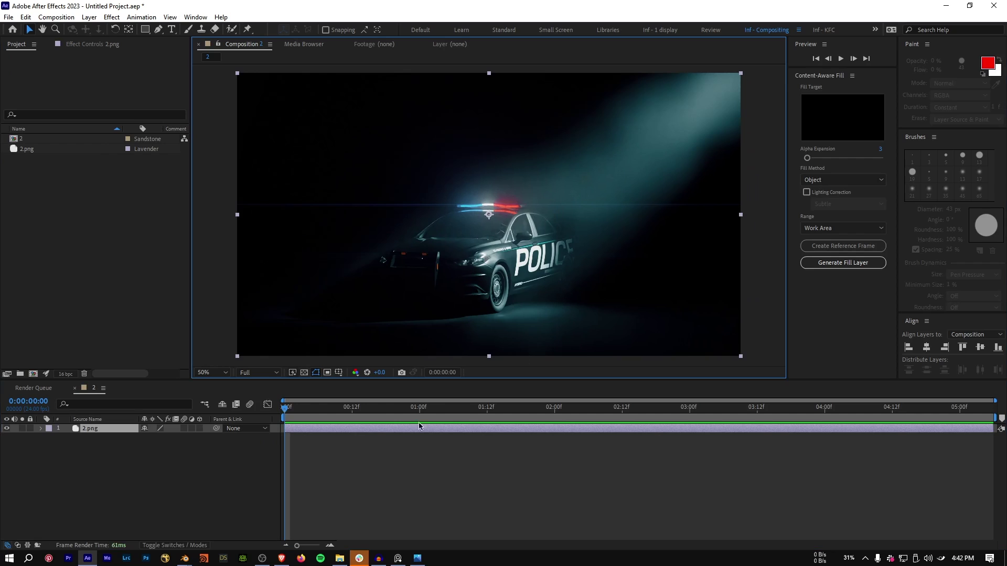
{"action": "left_click_drag", "start_coordinate": [345, 409], "coordinate": [616, 408]}
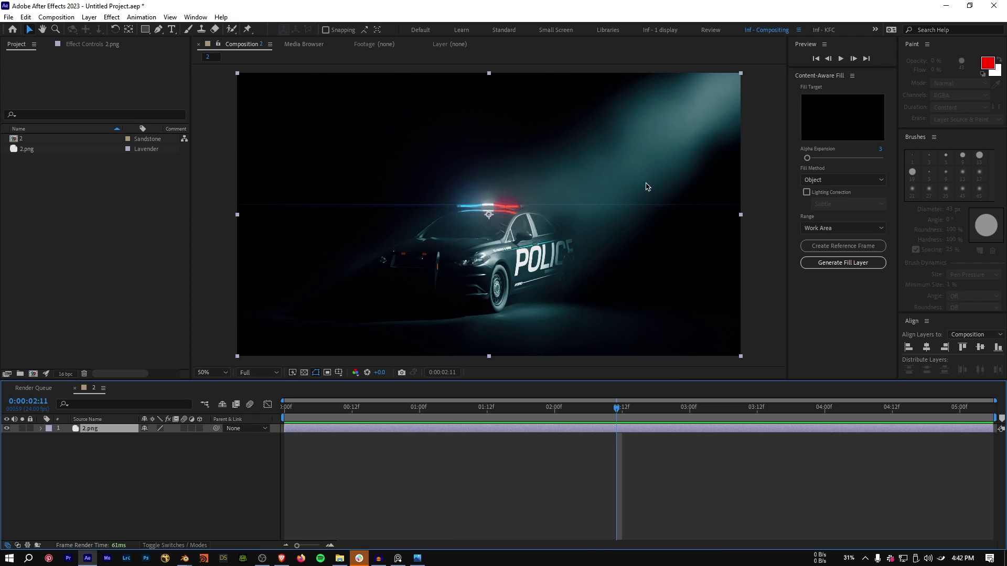
Pan around the light beam, then set the viewer magnification to Fit
{"action": "scroll", "coordinate": [641, 139], "scroll_direction": "up", "scroll_amount": 3}
{"action": "scroll", "coordinate": [513, 192], "scroll_direction": "down", "scroll_amount": 3}
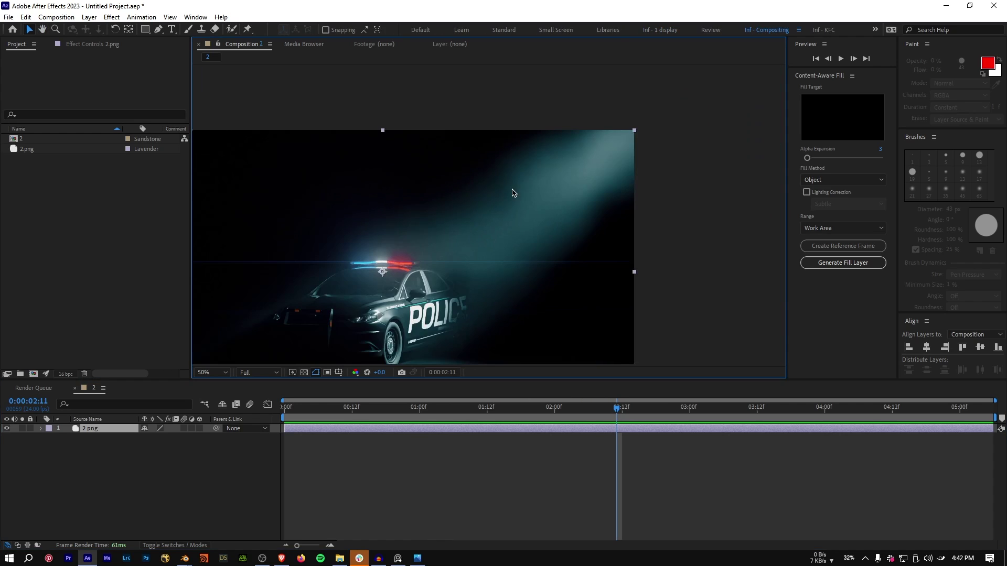
{"action": "scroll", "coordinate": [609, 193], "scroll_direction": "up", "scroll_amount": 2}
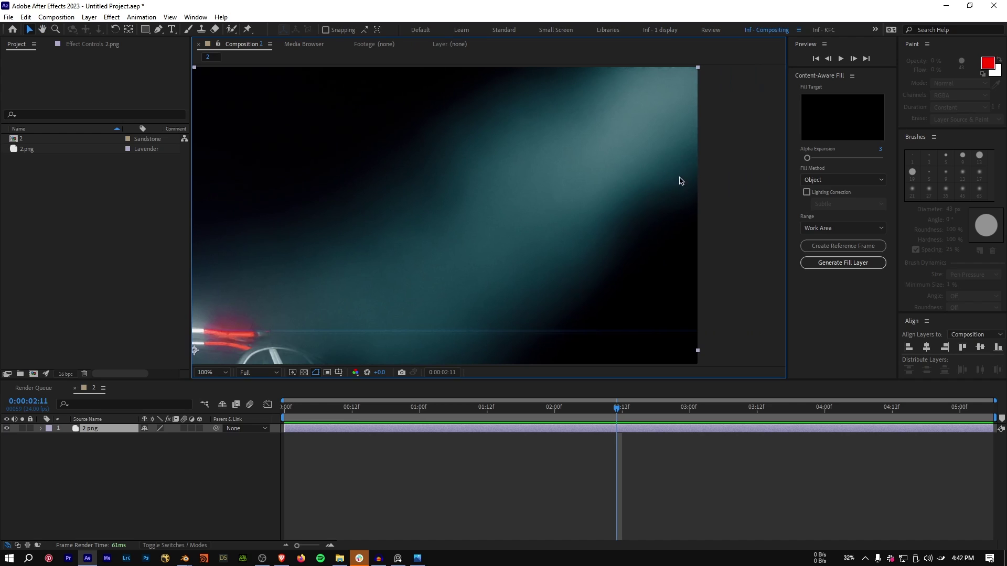
{"action": "scroll", "coordinate": [455, 158], "scroll_direction": "down", "scroll_amount": 1}
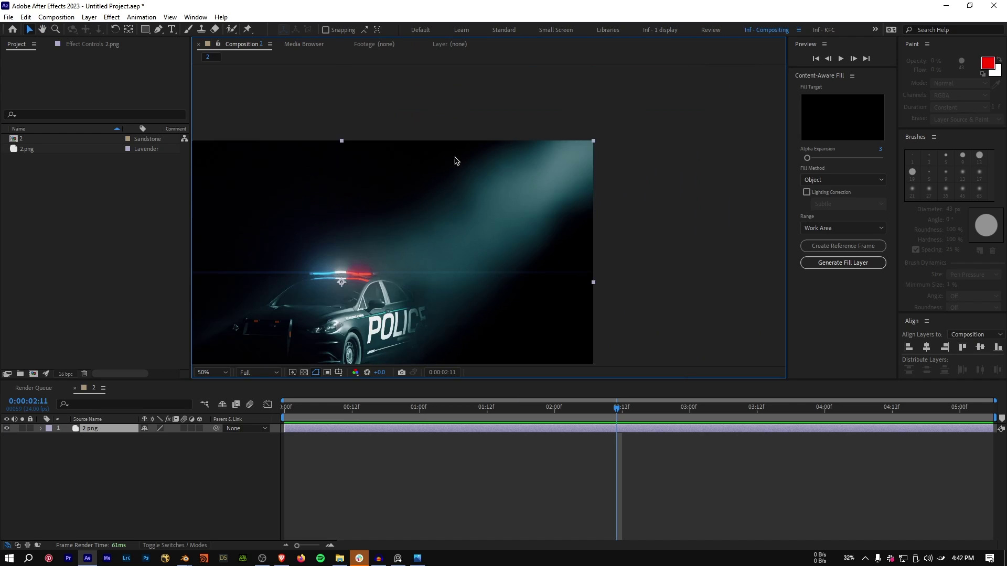
{"action": "middle_click_drag", "start_coordinate": [475, 193], "coordinate": [532, 154]}
{"action": "mouse_move", "coordinate": [458, 198]}
{"action": "middle_mouse_down"}
{"action": "mouse_move", "coordinate": [499, 178]}
{"action": "mouse_move", "coordinate": [529, 188]}
{"action": "mouse_move", "coordinate": [475, 206]}
{"action": "middle_mouse_up"}
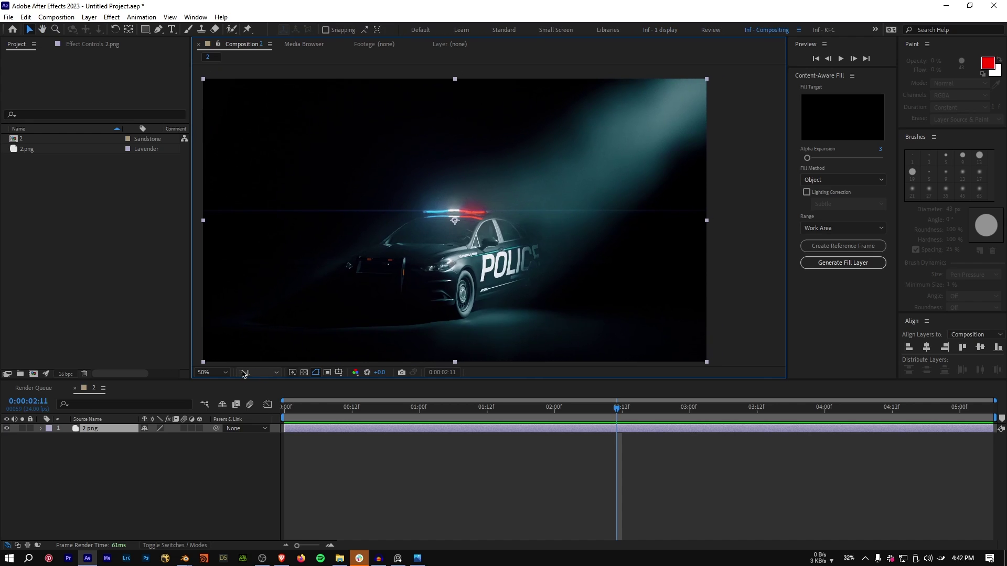
{"action": "left_click", "coordinate": [213, 373]}
{"action": "left_click", "coordinate": [222, 182]}
{"action": "left_click", "coordinate": [603, 411]}
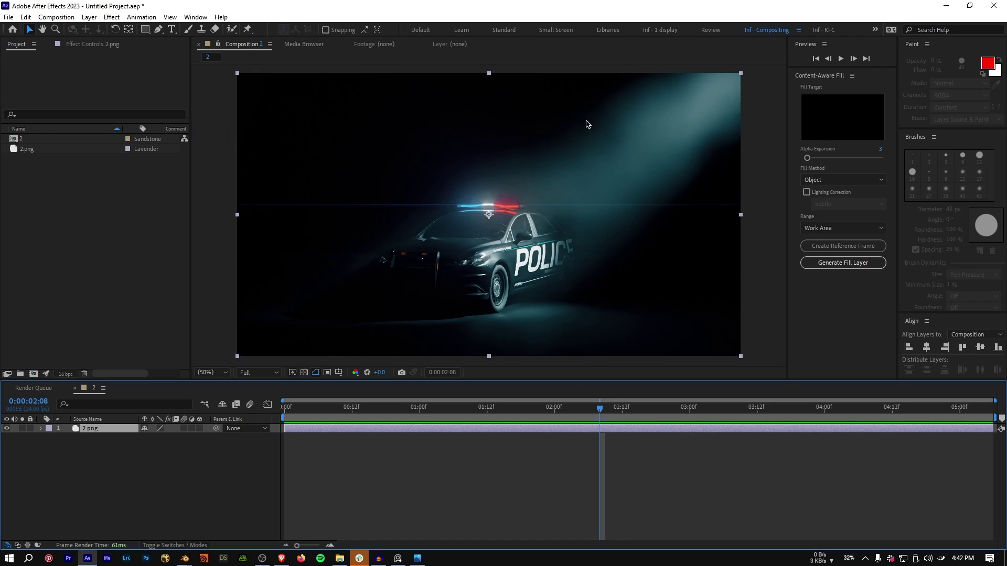